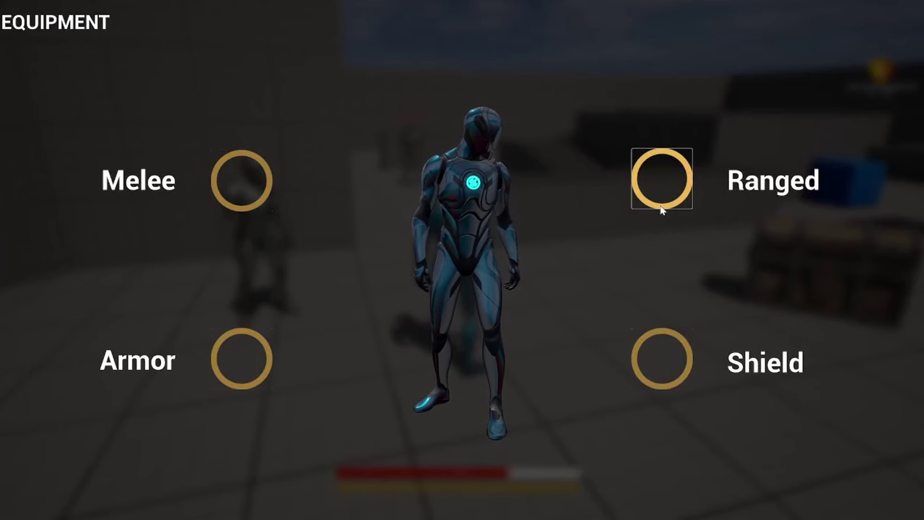
# Equip the sword, bow, shield and armor in the running game's equipment menu, and return to the game
pyautogui.click(255, 181)
pyautogui.click(323, 212)
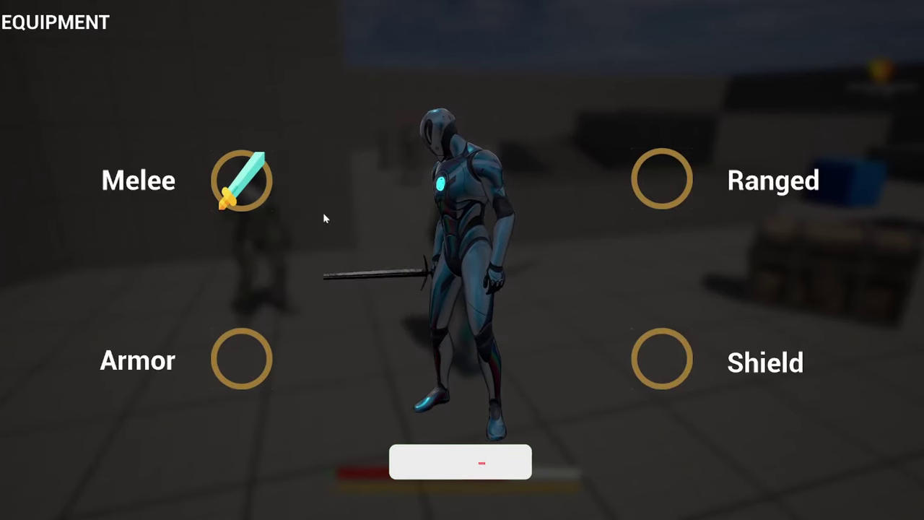
pyautogui.click(662, 180)
pyautogui.click(679, 193)
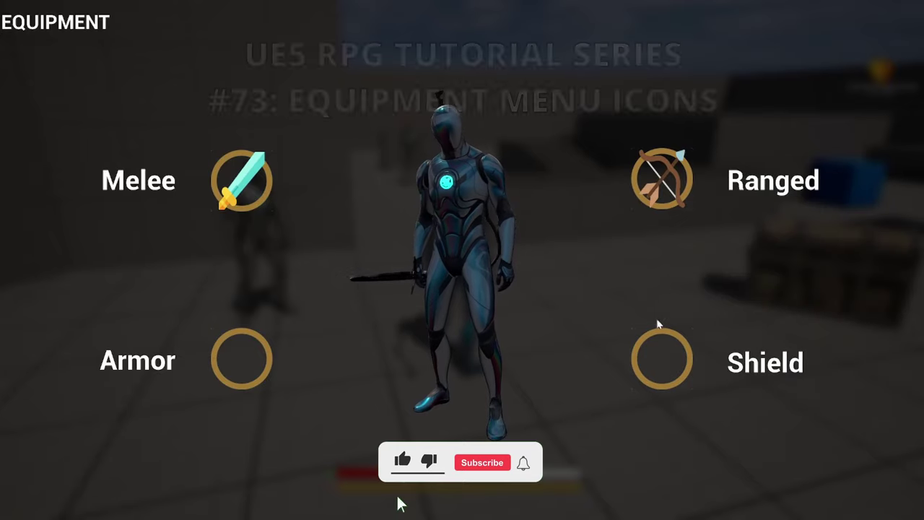
pyautogui.click(658, 363)
pyautogui.click(681, 377)
pyautogui.click(244, 366)
pyautogui.click(304, 390)
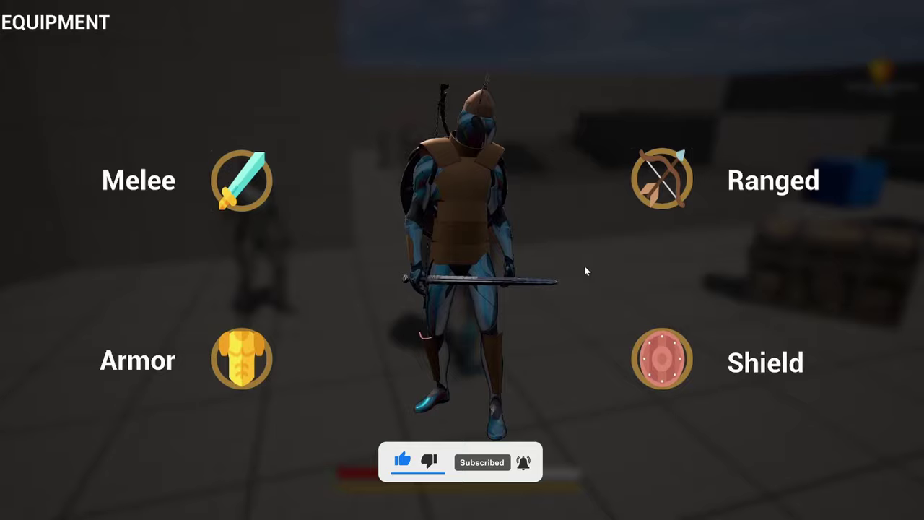
pyautogui.press('Tab')
pyautogui.press('w')
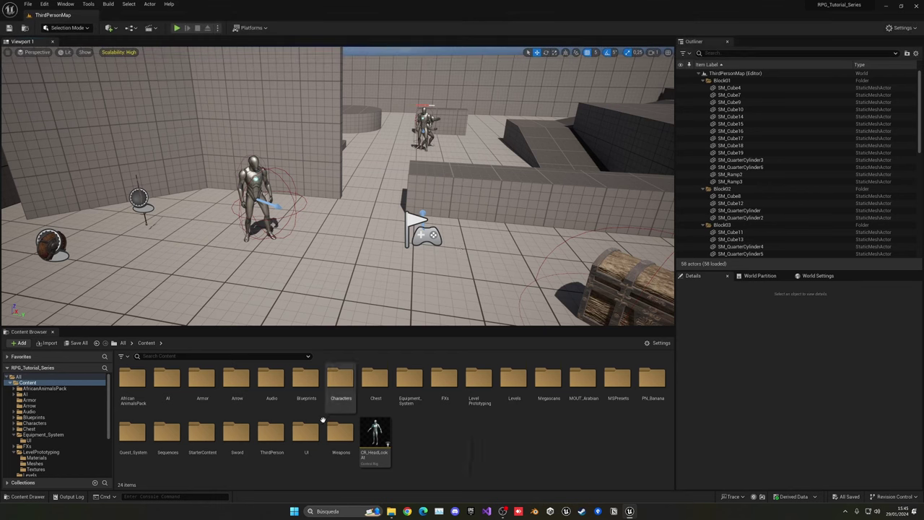
# Examine the existing icon textures in the project's UI/Icons folder and return to the Content root
pyautogui.doubleClick(306, 433)
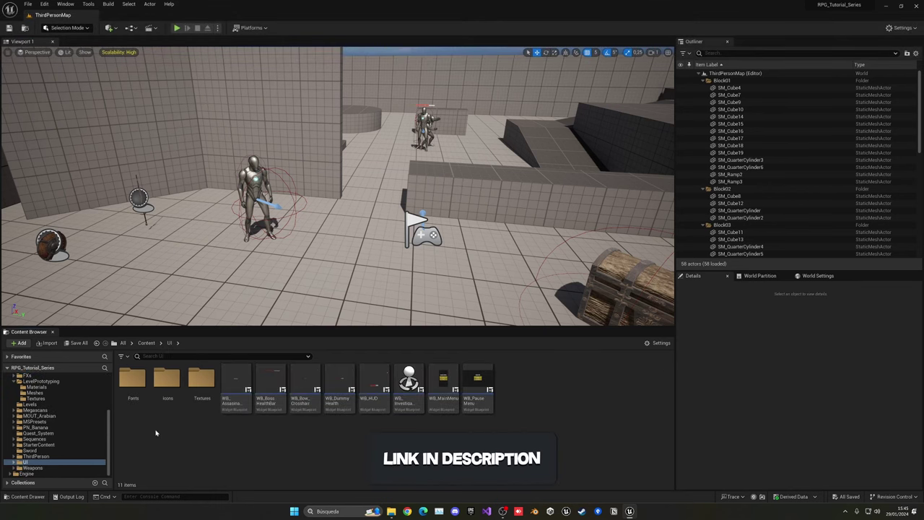
pyautogui.doubleClick(167, 383)
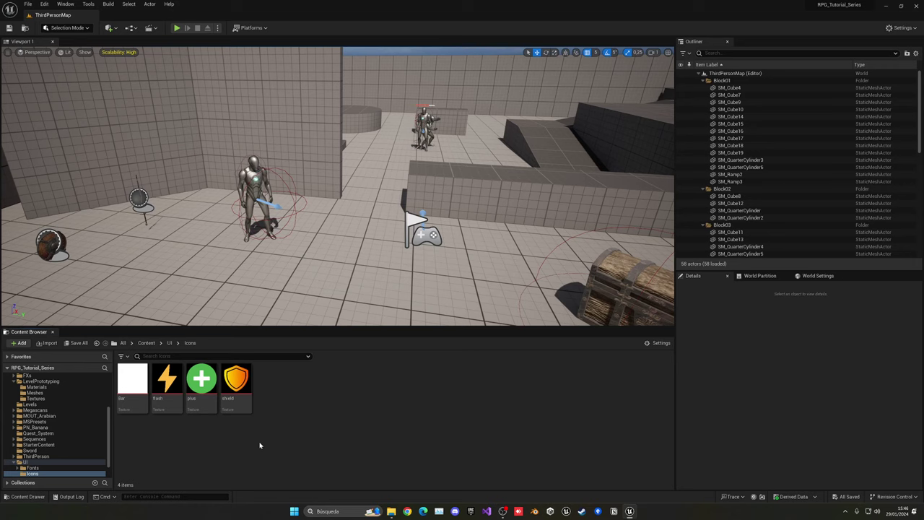
pyautogui.click(146, 342)
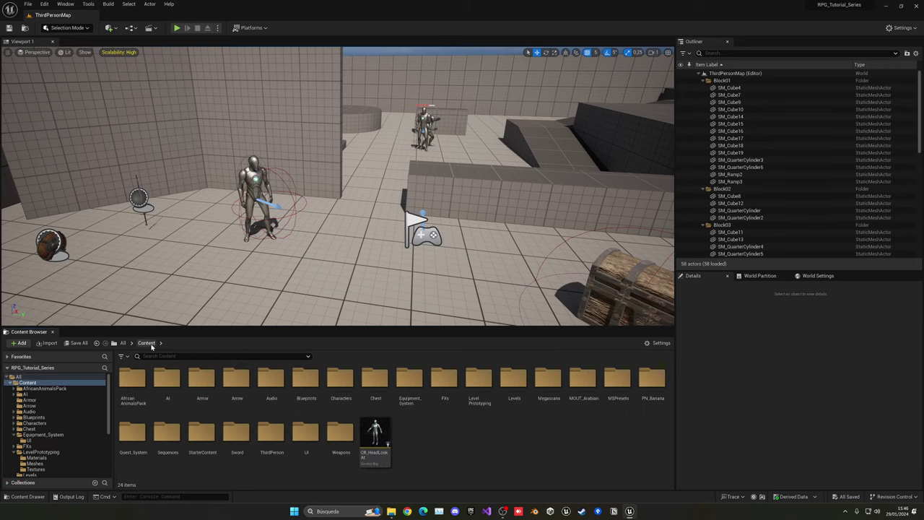
# Create a folder named Icons inside Equipment_System/UI and open it
pyautogui.doubleClick(413, 397)
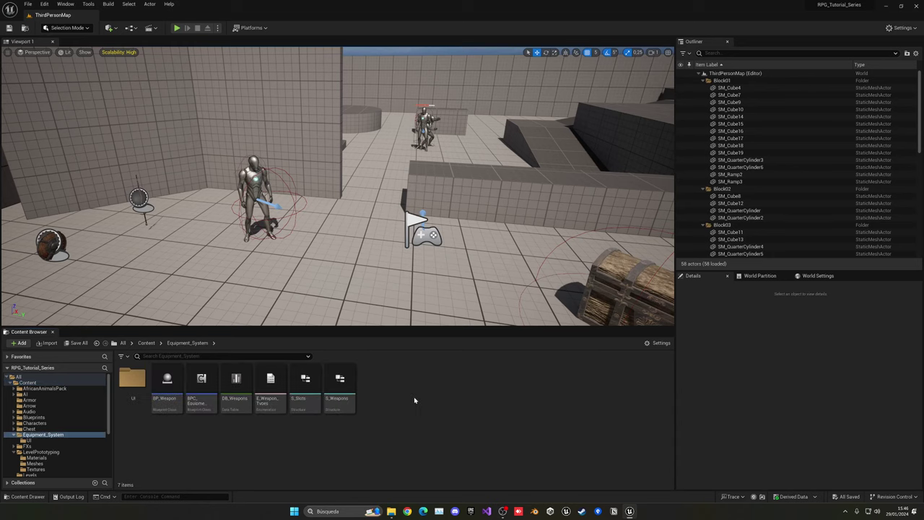
pyautogui.doubleClick(132, 380)
pyautogui.rightClick(190, 404)
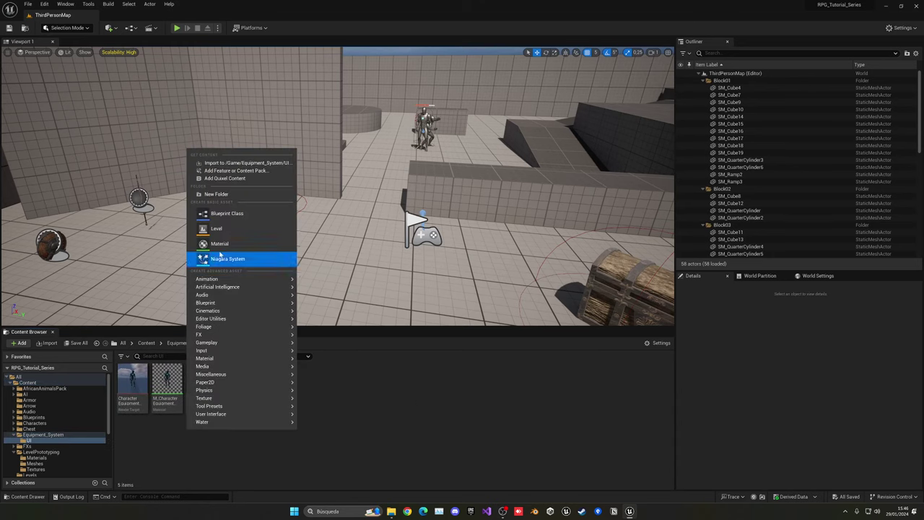
pyautogui.click(216, 194)
pyautogui.write('Icons')
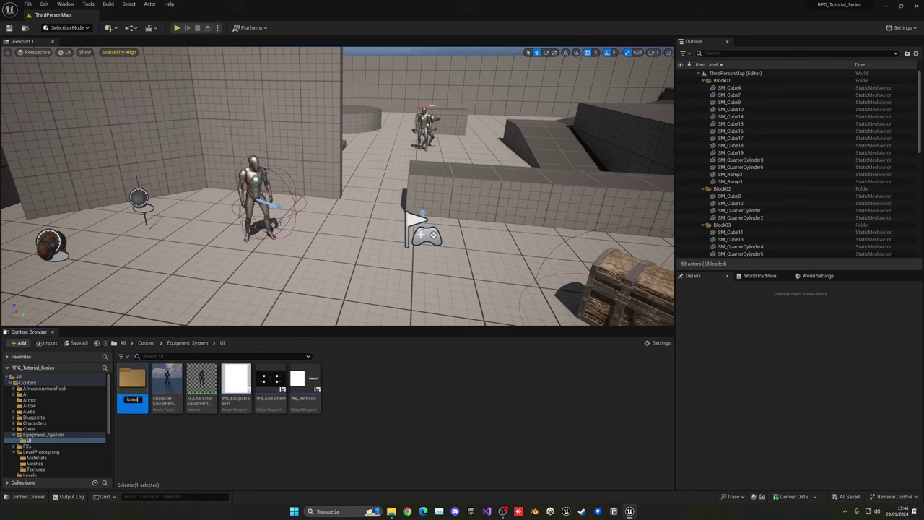
pyautogui.press('Return')
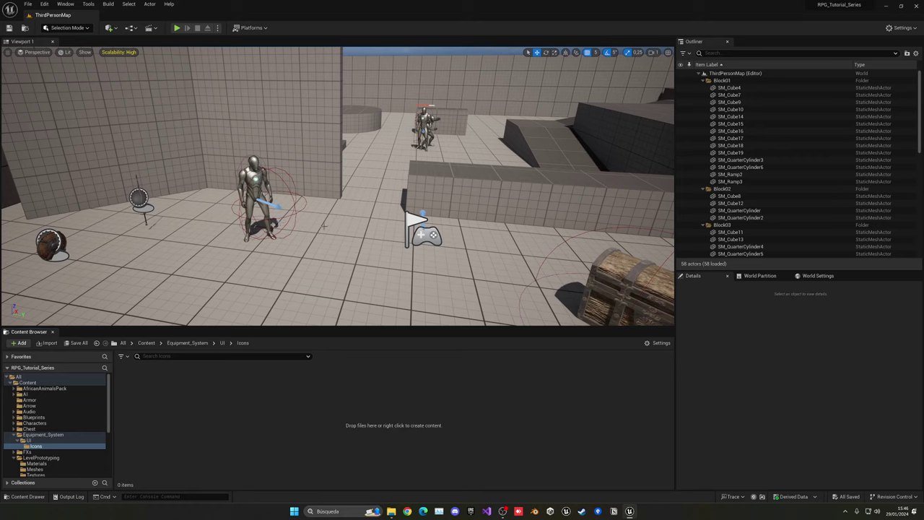
# Import the LightSword, CircleBorder, WoodenBow, BronzeArmor and WoodenShield icon PNGs from the Equipment Menu Icons folder into the new Icons folder
pyautogui.hotkey('alt', 'Tab')
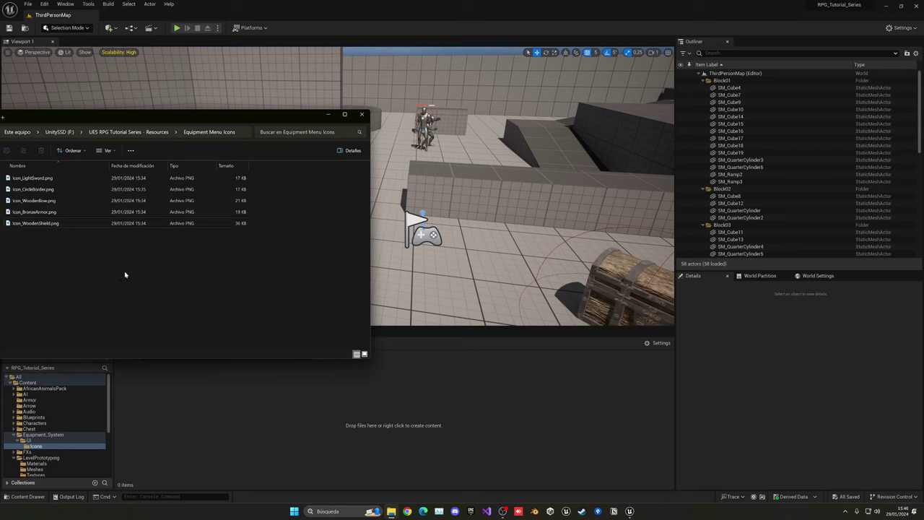
pyautogui.moveTo(94, 278); pyautogui.dragTo(50, 179)
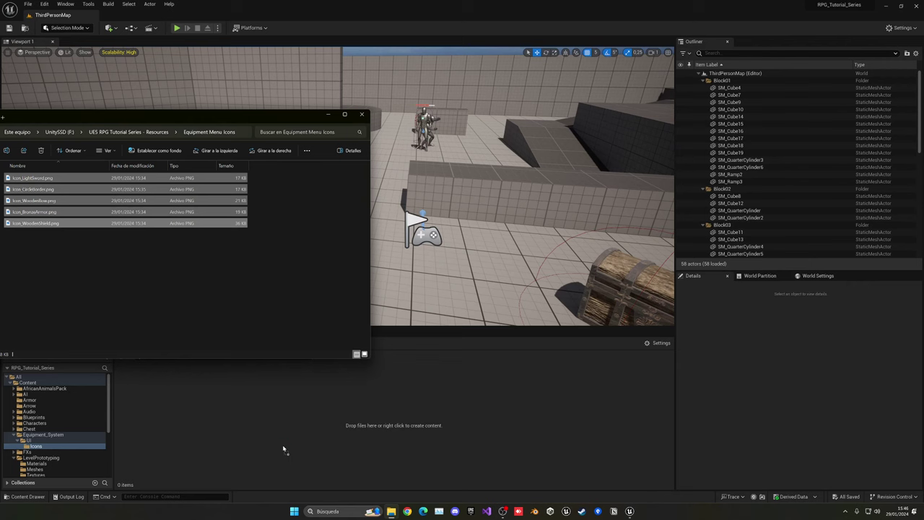
pyautogui.moveTo(284, 450); pyautogui.dragTo(282, 444)
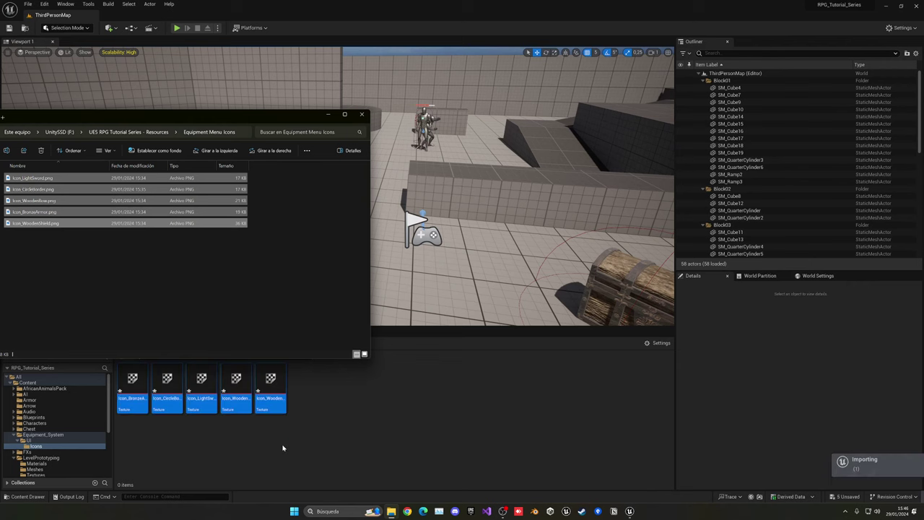
pyautogui.click(360, 117)
pyautogui.click(337, 400)
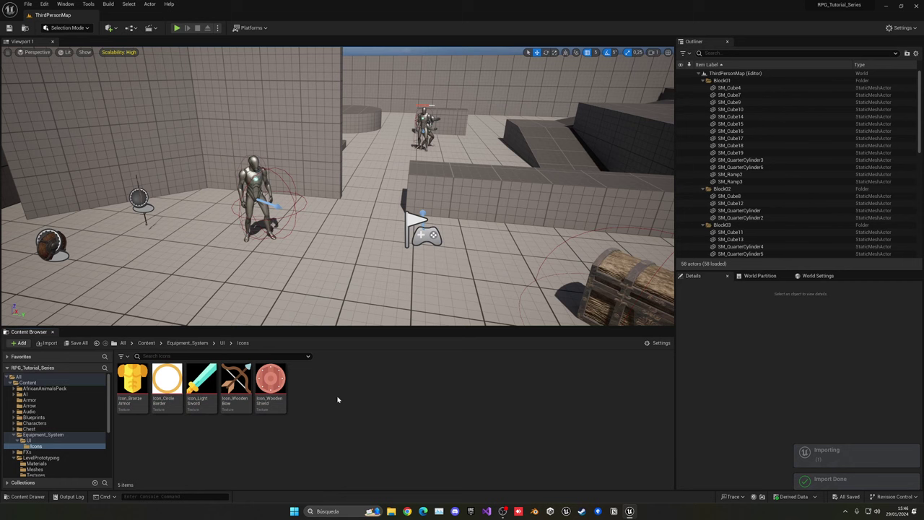
# Examine the imported bronze armor, circle border and light sword textures in the texture editor
pyautogui.doubleClick(132, 380)
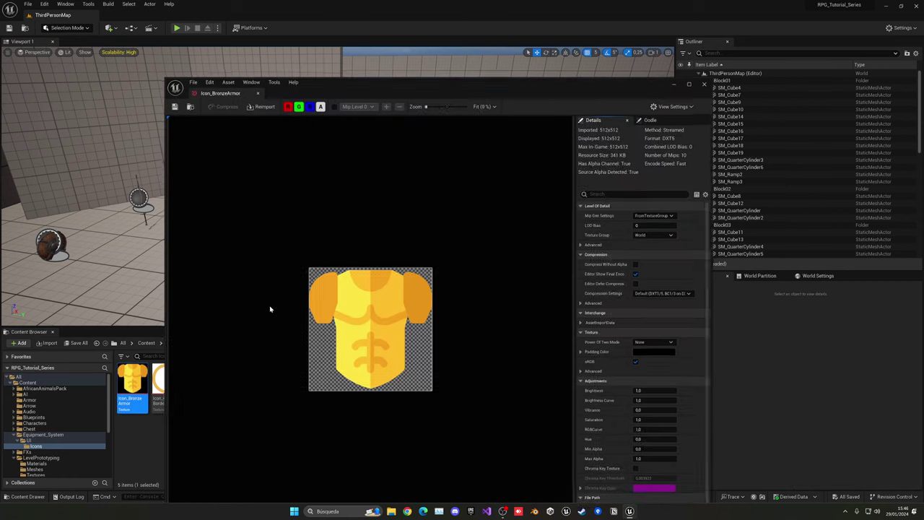
pyautogui.doubleClick(158, 381)
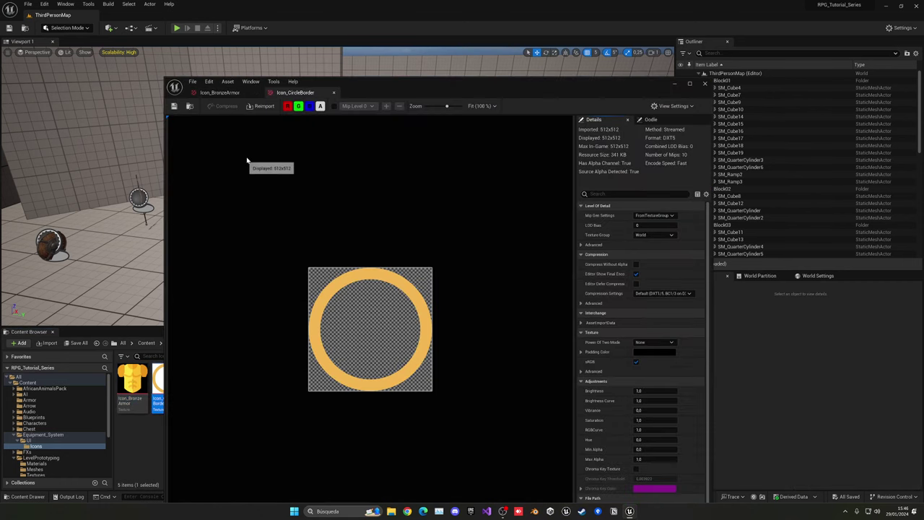
pyautogui.middleClick(240, 95)
pyautogui.middleClick(236, 94)
pyautogui.doubleClick(197, 390)
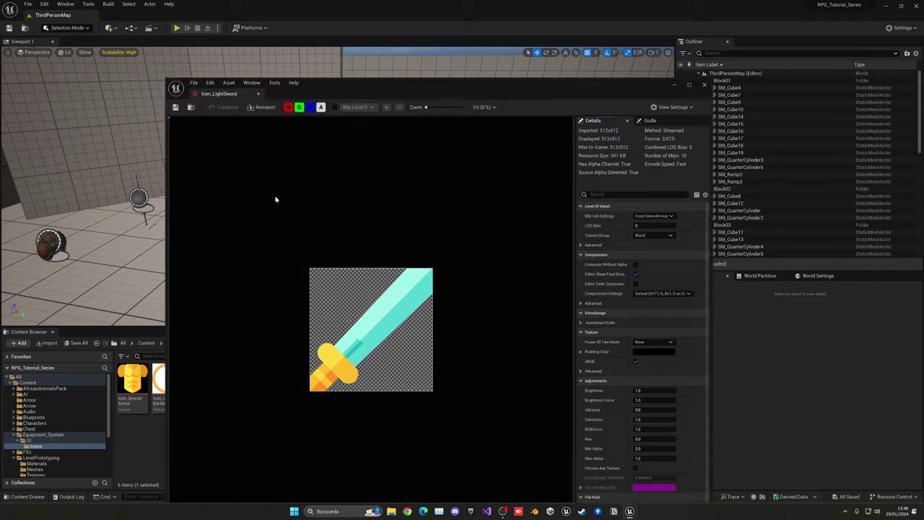
pyautogui.click(259, 93)
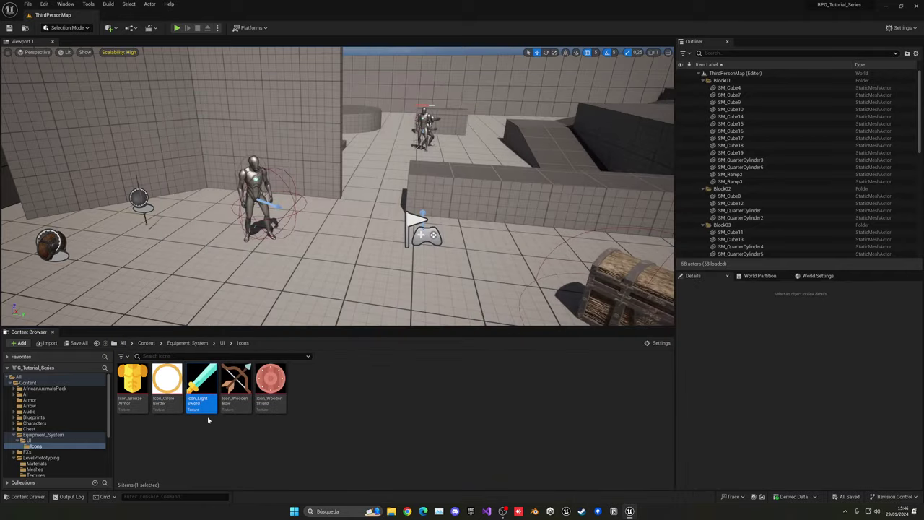
pyautogui.click(208, 420)
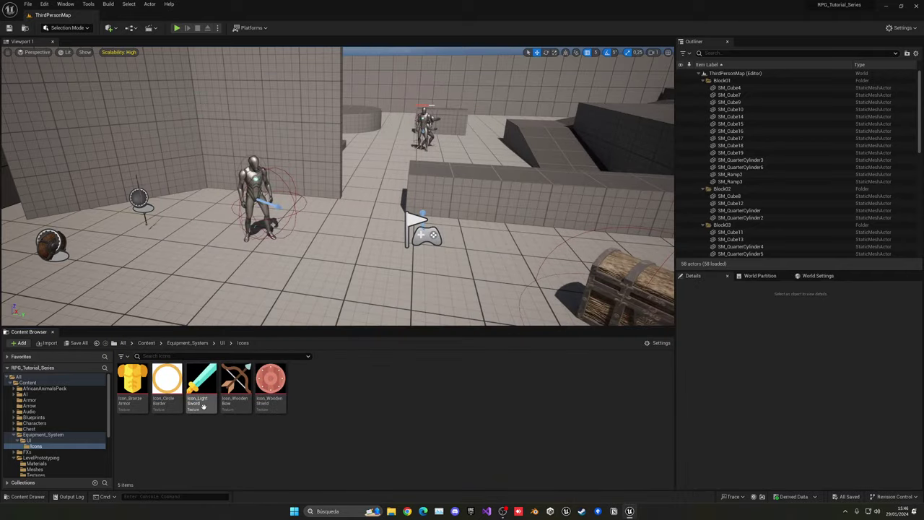
pyautogui.click(278, 396)
pyautogui.click(143, 393)
pyautogui.click(175, 441)
# Play-test the level, equip the Light Sword and Wooden Shield to check the current equipment menu icons, and stop the game
pyautogui.click(177, 28)
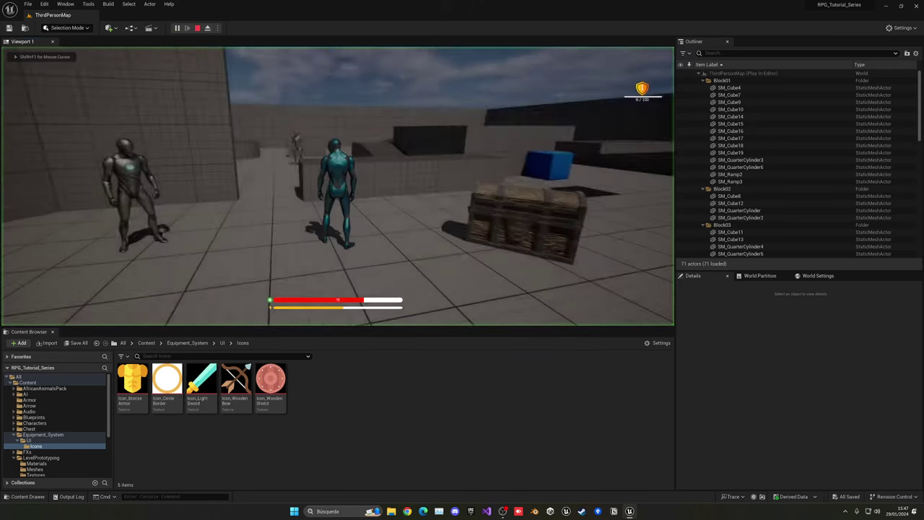
pyautogui.press('w')
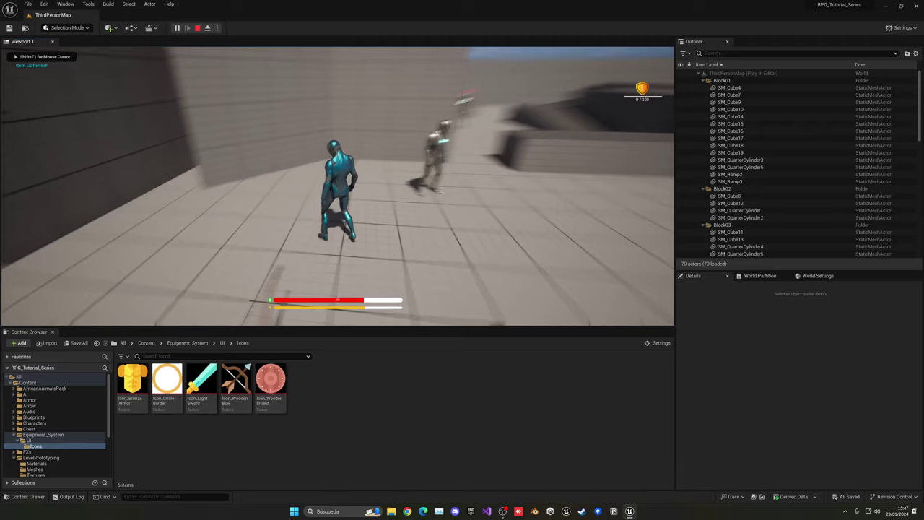
pyautogui.press('Tab')
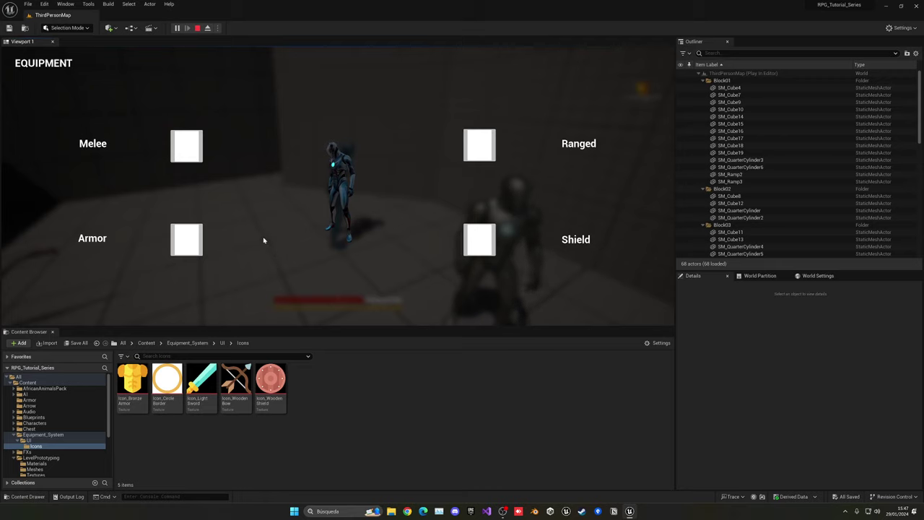
pyautogui.moveTo(190, 157); pyautogui.dragTo(194, 160)
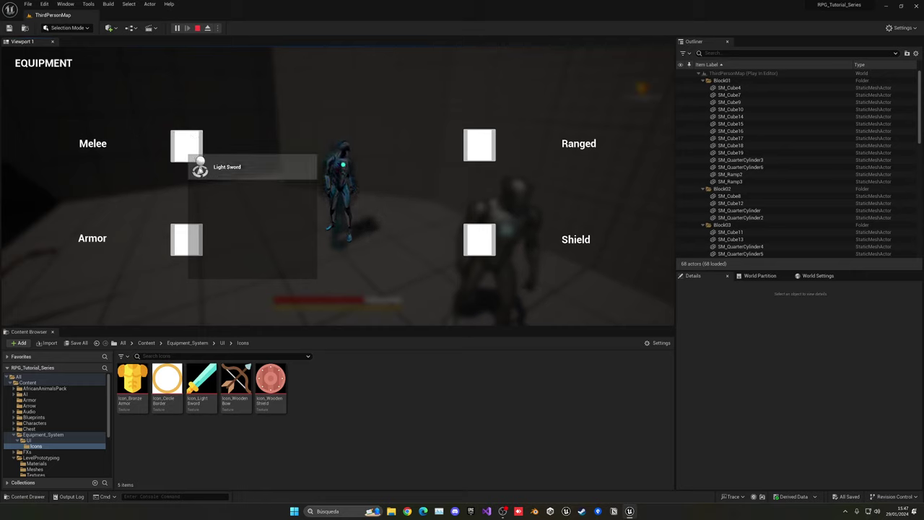
pyautogui.click(202, 177)
pyautogui.click(480, 237)
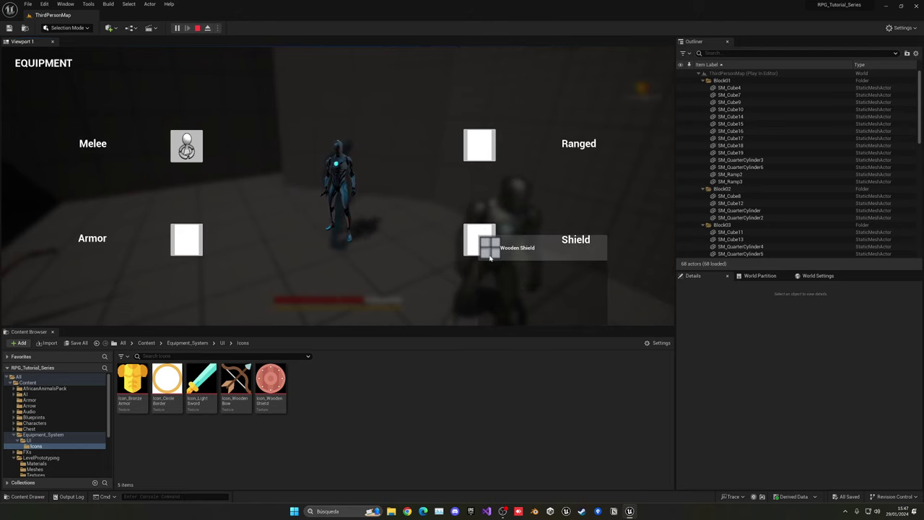
pyautogui.click(490, 258)
pyautogui.press('Escape')
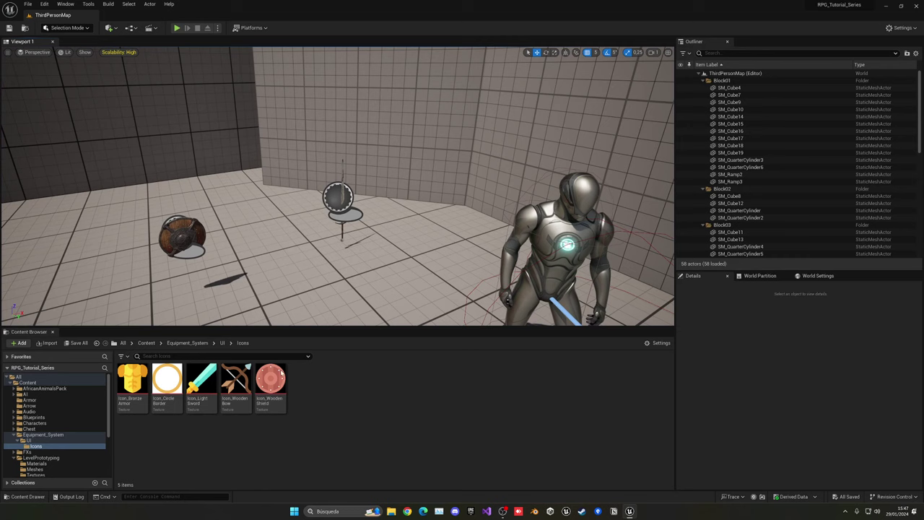
# Open the DB_Weapons data table from Equipment_System and set the Light_Sword row's icon to Icon_LightSword
pyautogui.click(189, 343)
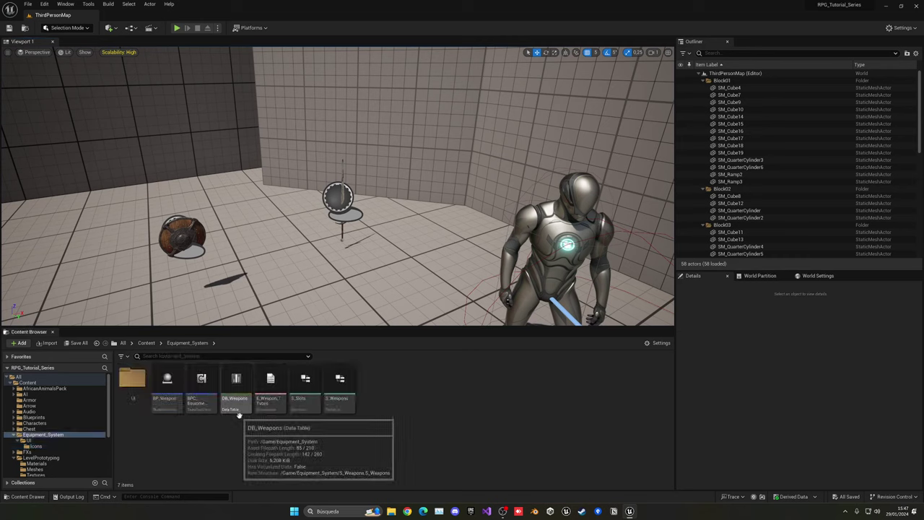
pyautogui.doubleClick(236, 383)
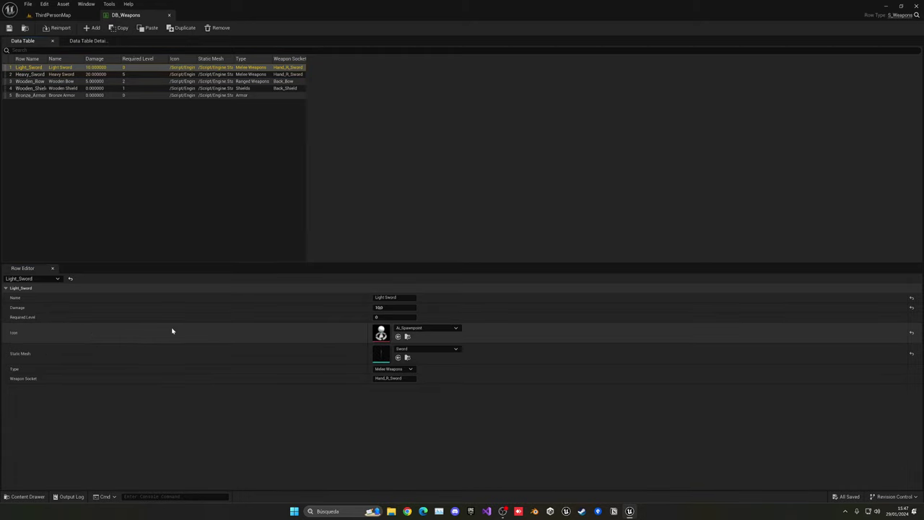
pyautogui.click(415, 328)
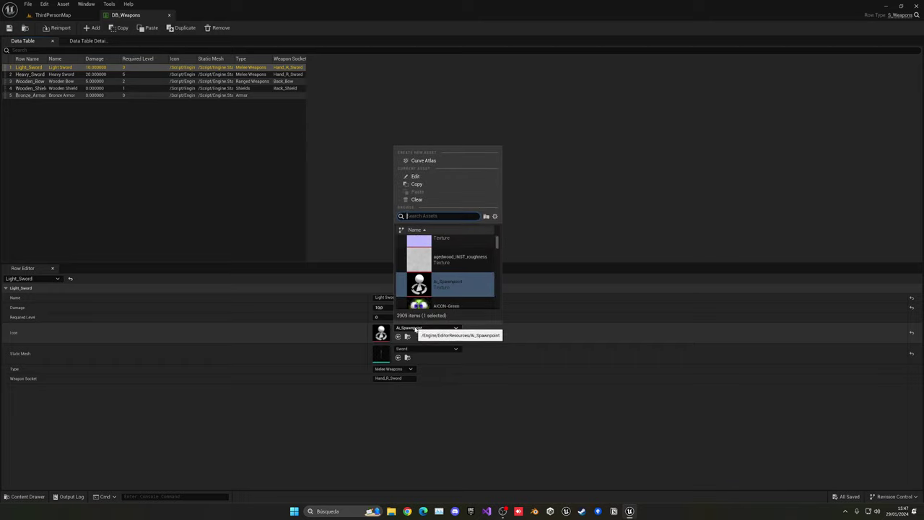
pyautogui.write('lightsw')
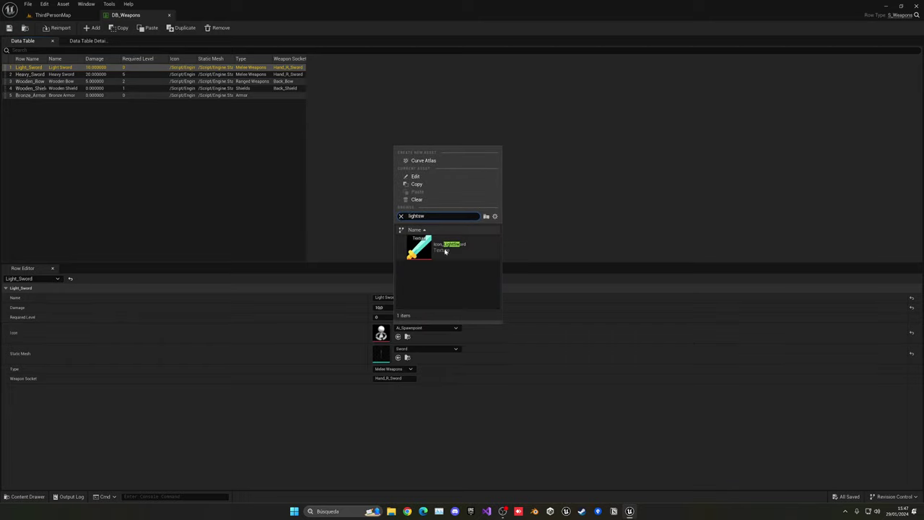
pyautogui.click(448, 246)
# Set the Heavy_Sword row's icon to Icon_LightSword
pyautogui.click(97, 74)
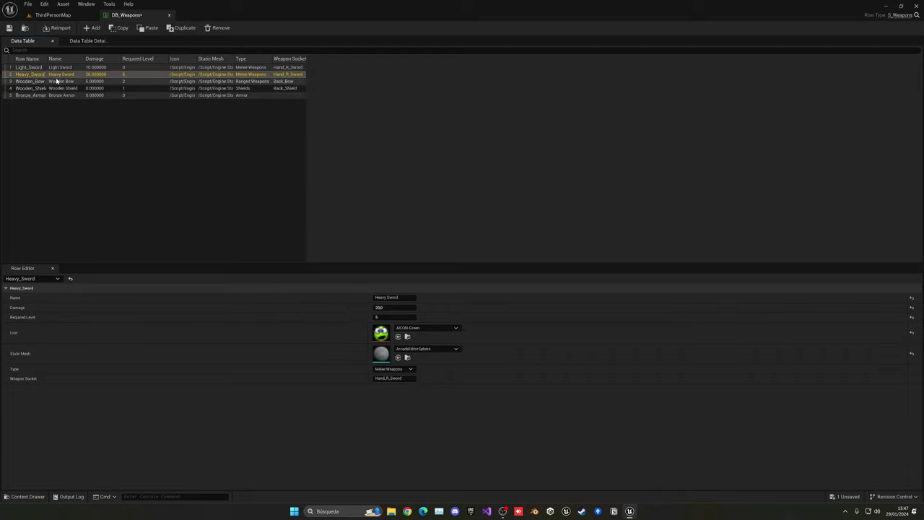
pyautogui.click(426, 328)
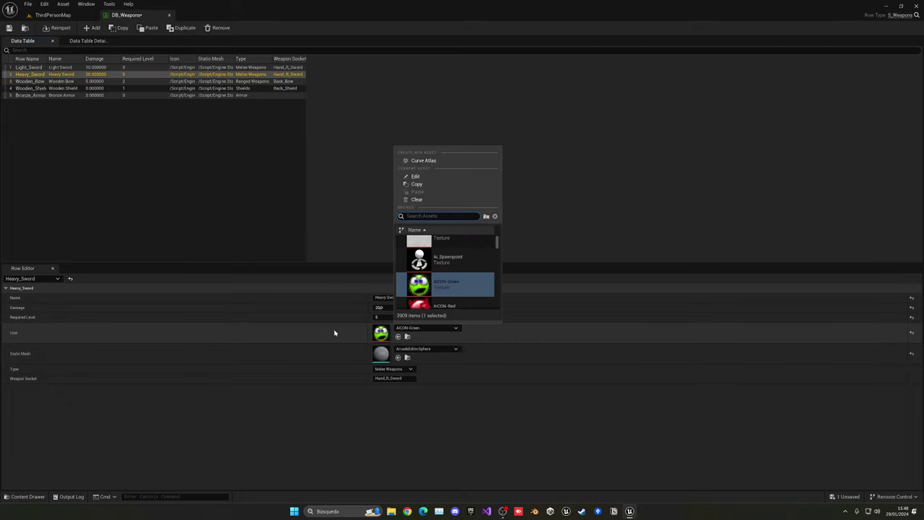
pyautogui.write('iightsw')
pyautogui.click(454, 246)
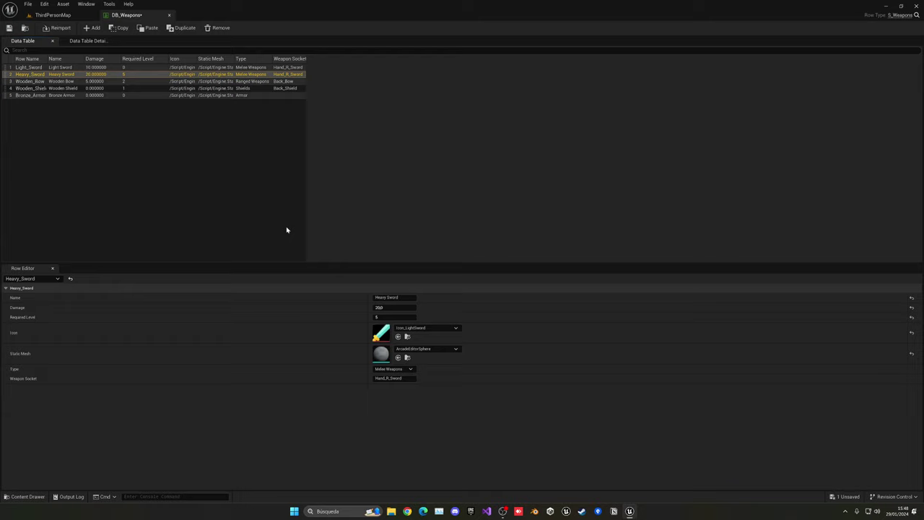
# Set the Wooden_Bow row's icon to Icon_WoodenBow in the DB_Weapons data table
pyautogui.click(28, 81)
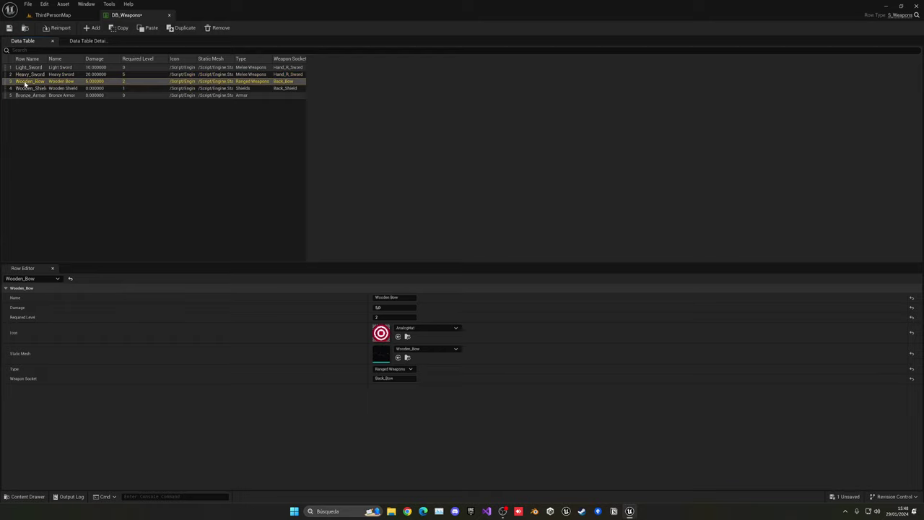
pyautogui.click(402, 329)
pyautogui.write('woodenb')
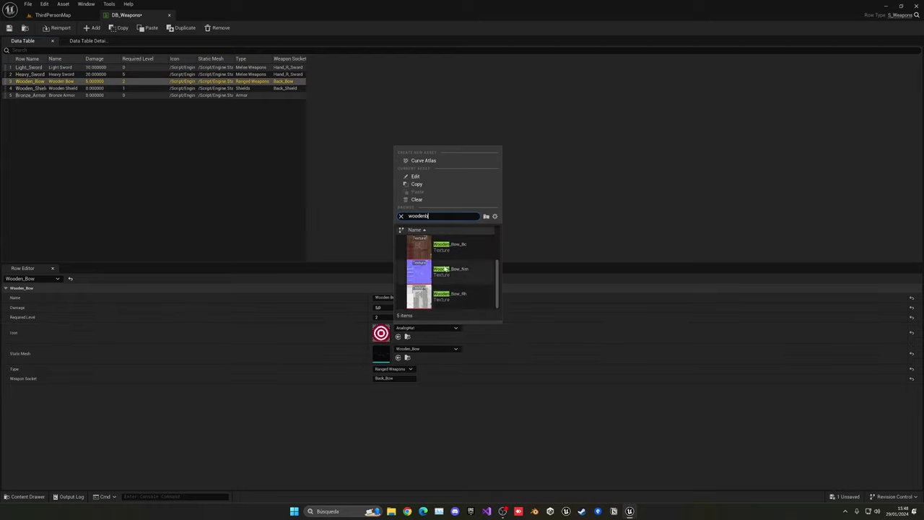
pyautogui.click(446, 248)
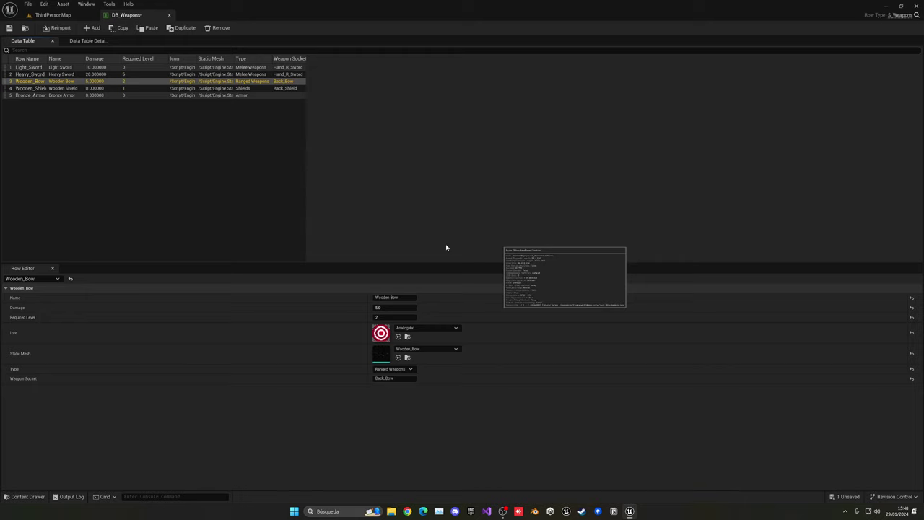
# Set the Wooden_Shield row's icon to Icon_WoodenShield
pyautogui.click(73, 89)
pyautogui.click(424, 328)
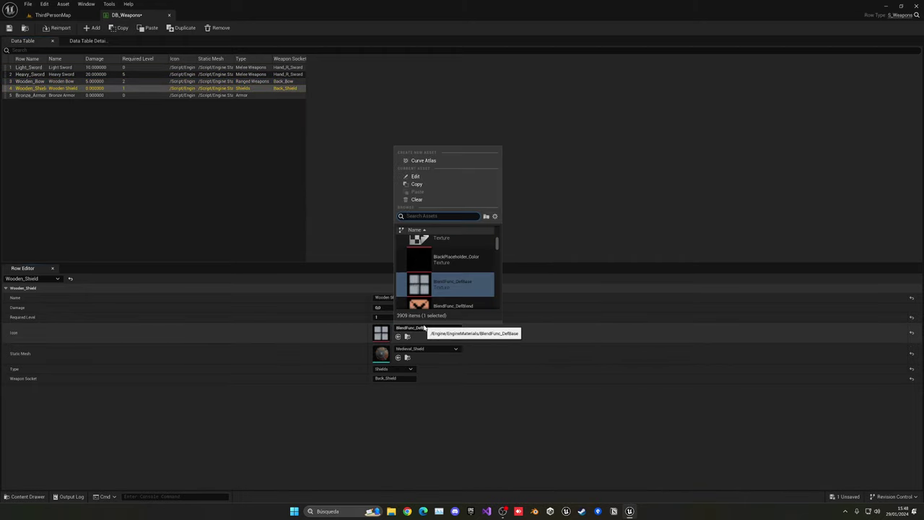
pyautogui.write('woodensh')
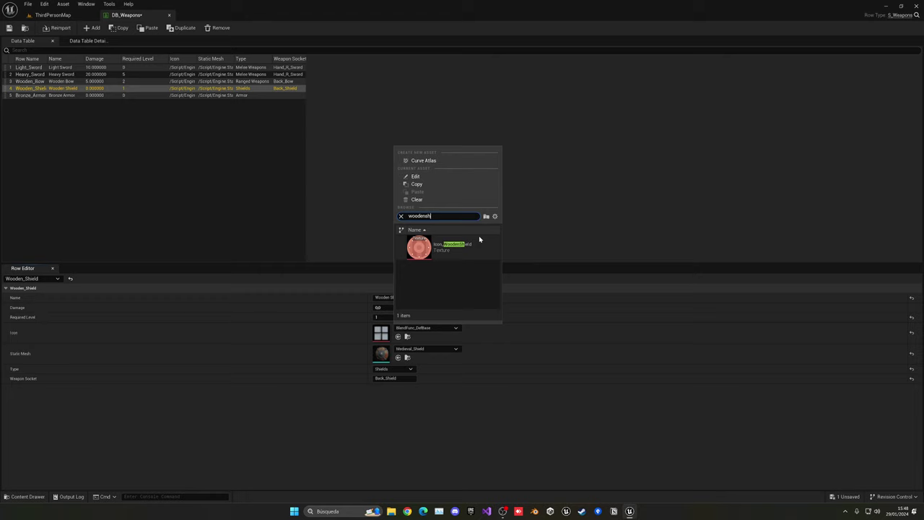
pyautogui.click(478, 237)
# Set the Bronze_Armor row's icon to Icon_BronzeArmor, and save and close the data table
pyautogui.click(33, 96)
pyautogui.click(404, 329)
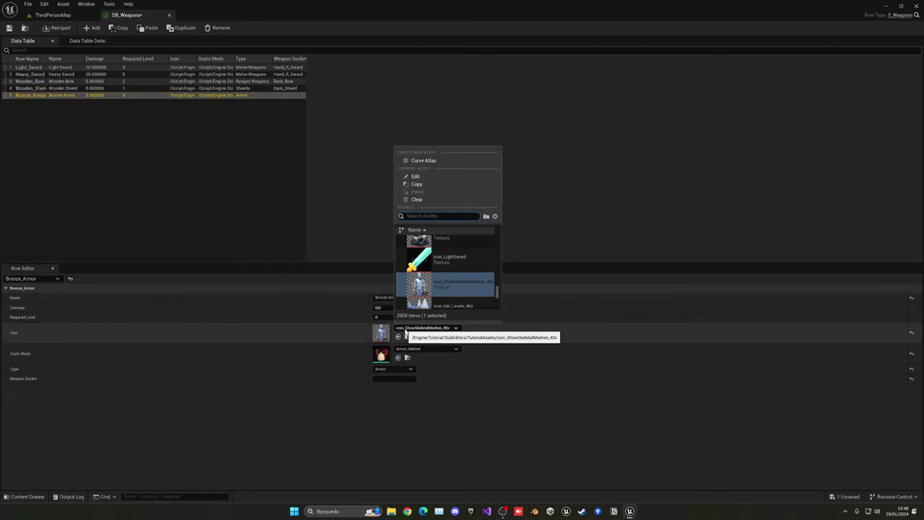
pyautogui.write('bo')
pyautogui.press('BackSpace')
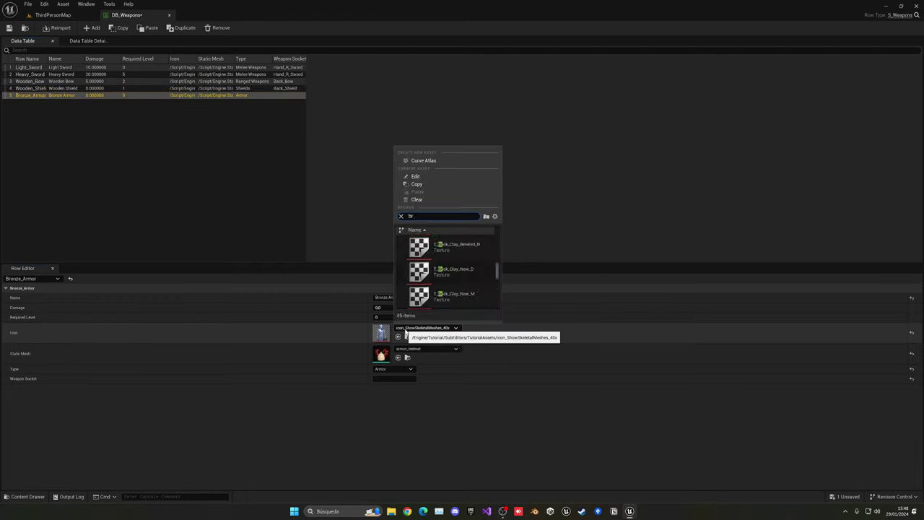
pyautogui.write('ronzear')
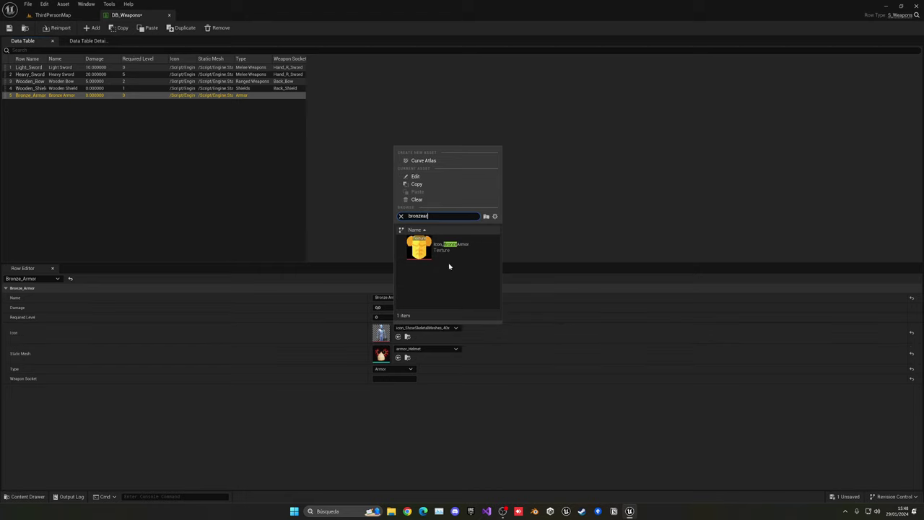
pyautogui.click(449, 252)
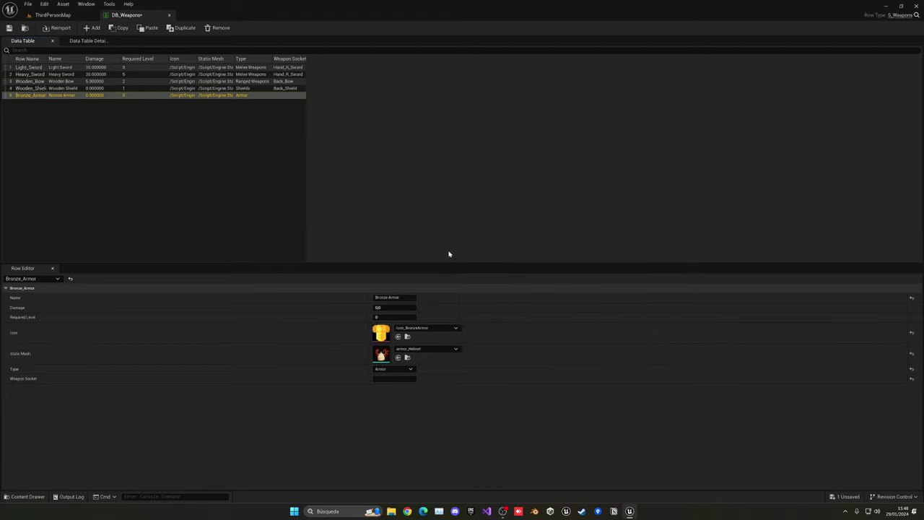
pyautogui.click(9, 27)
pyautogui.click(169, 14)
# Play-test the level, gather the weapons and armor, check the item icons in each equipment menu slot, and stop the game
pyautogui.click(176, 27)
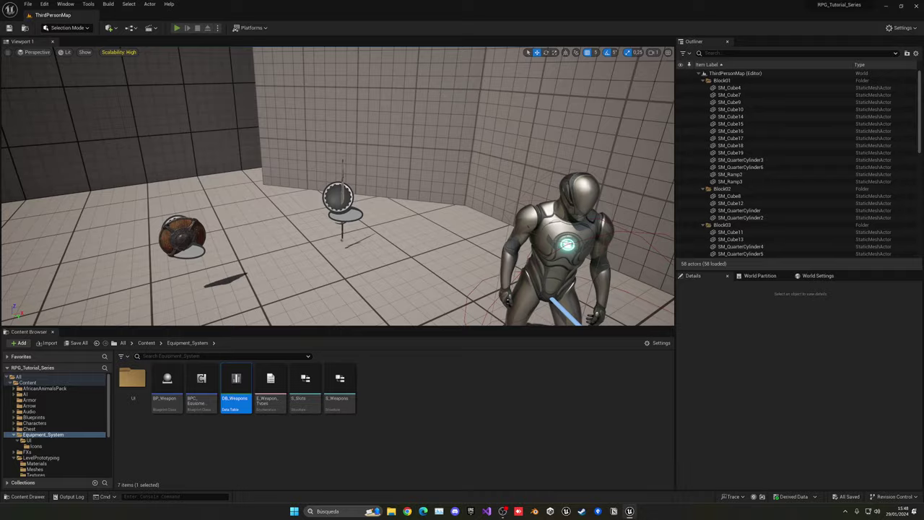
pyautogui.press('w')
pyautogui.press('w')
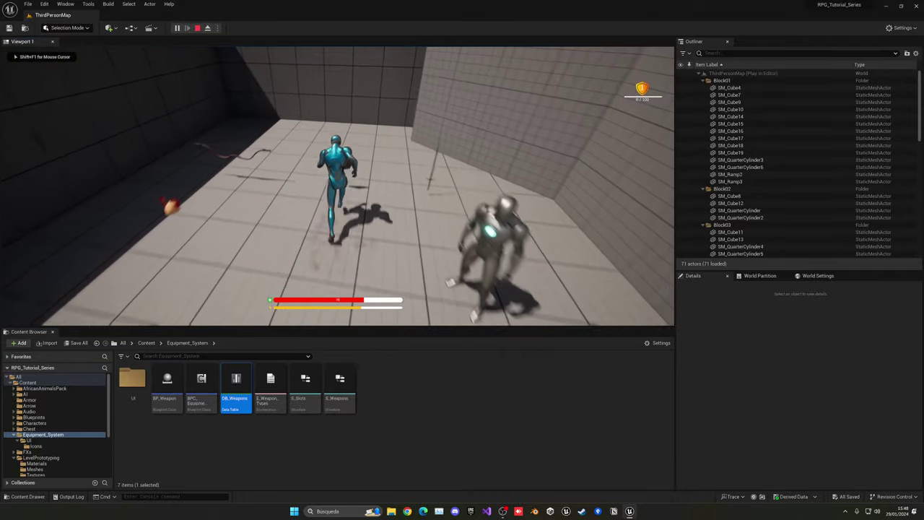
pyautogui.press('w')
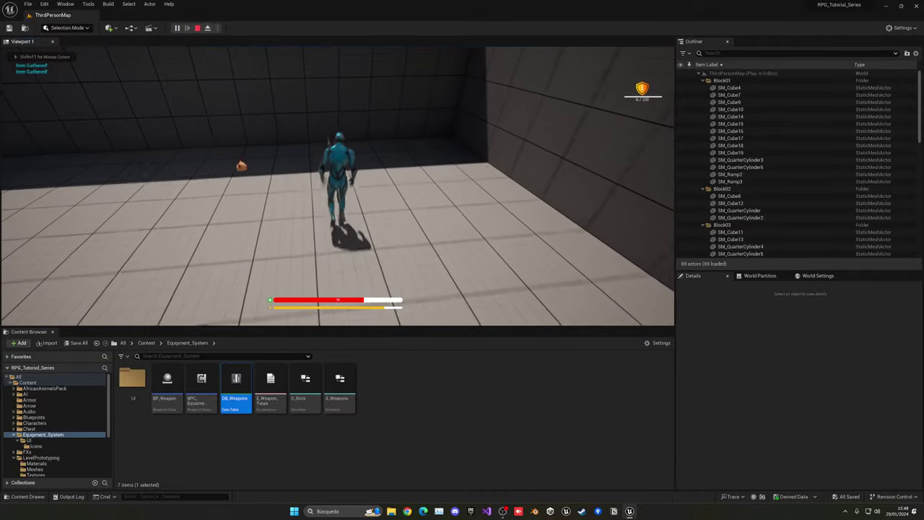
pyautogui.press('w')
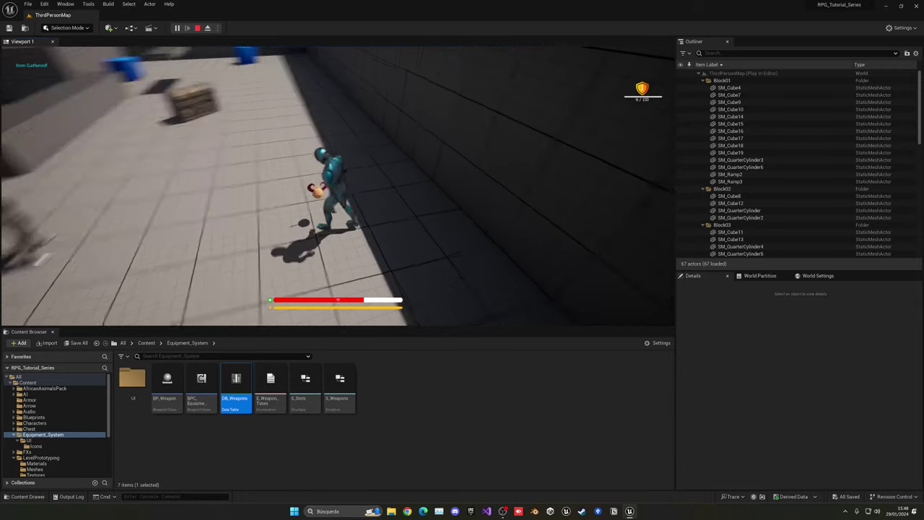
pyautogui.press('Tab')
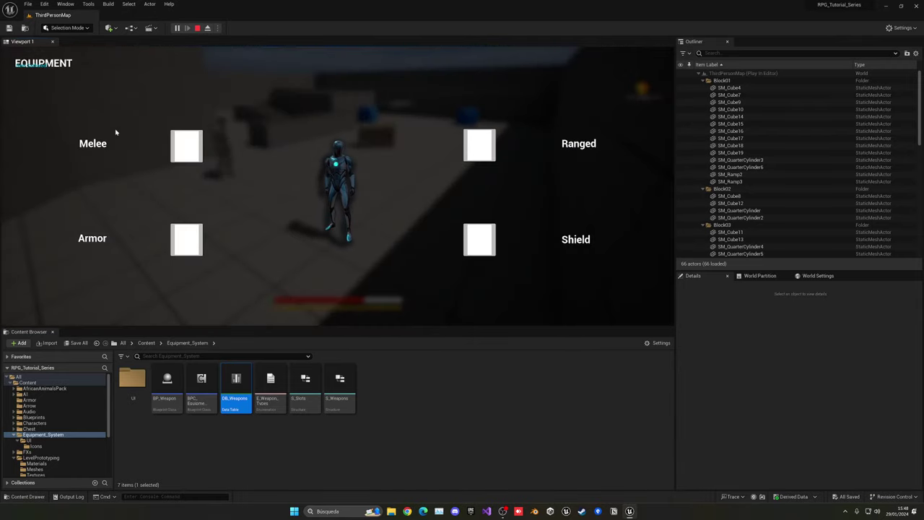
pyautogui.moveTo(198, 159)
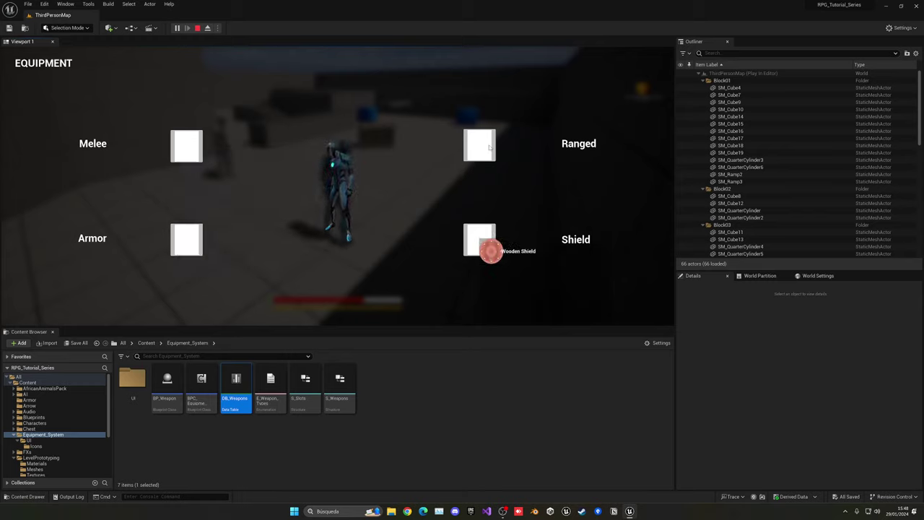
pyautogui.moveTo(490, 143)
pyautogui.moveTo(176, 257)
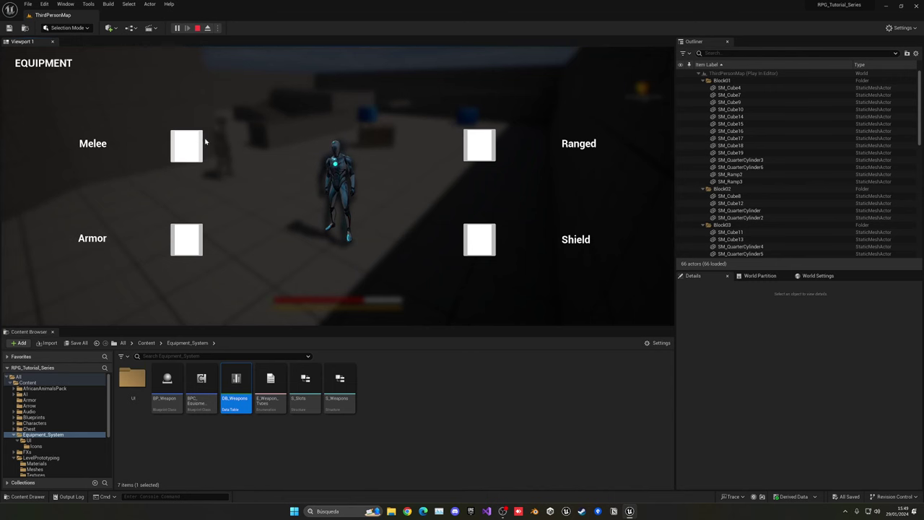
pyautogui.press('Escape')
# Open the Icons folder inside Equipment_System's UI folder and select the Icon_CircleBorder texture
pyautogui.doubleClick(132, 381)
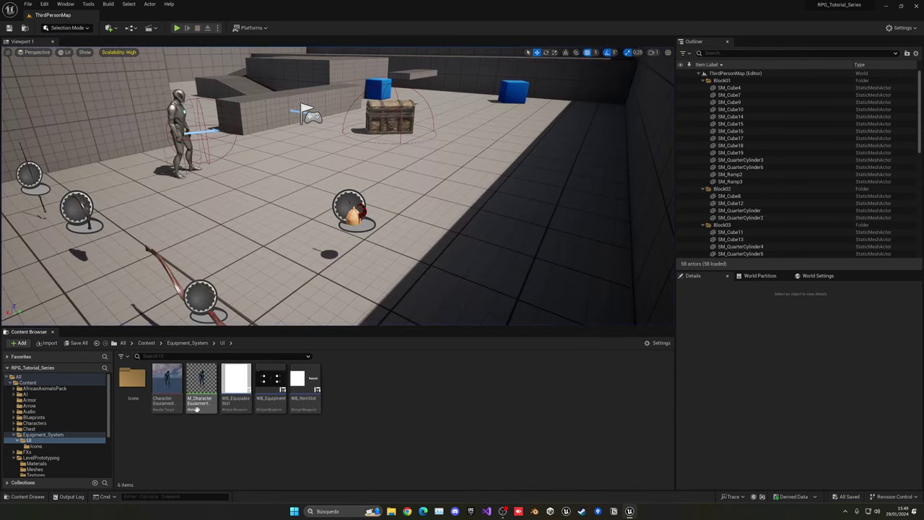
pyautogui.doubleClick(143, 393)
pyautogui.click(167, 386)
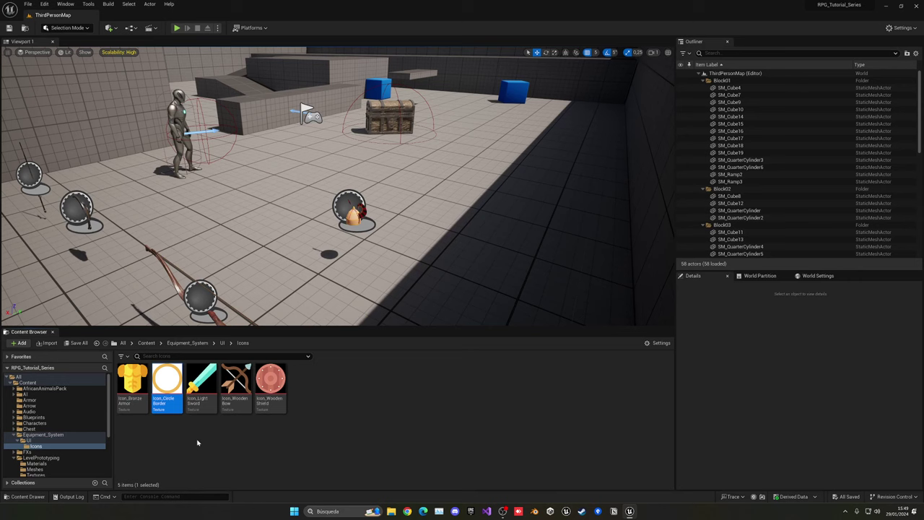
# Open the WB_Equipment widget from the UI folder and inspect the Melee slot's widget
pyautogui.click(223, 343)
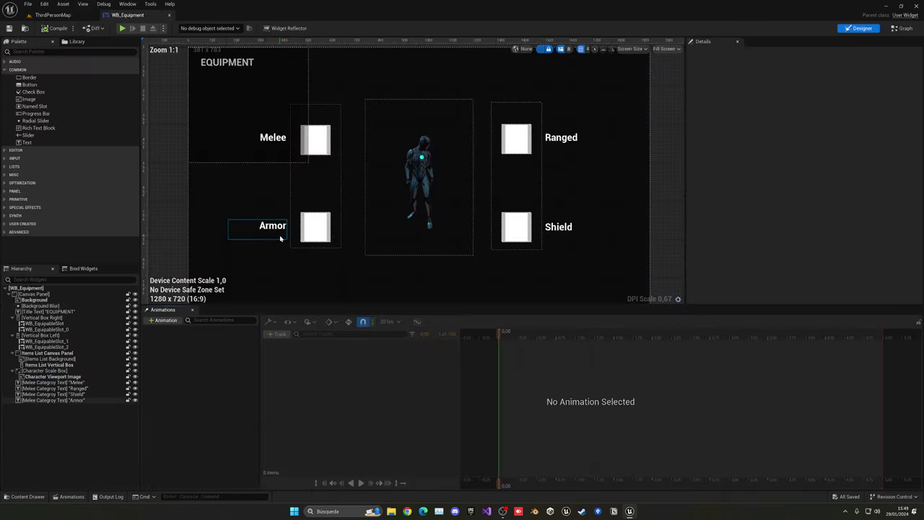
pyautogui.doubleClick(267, 379)
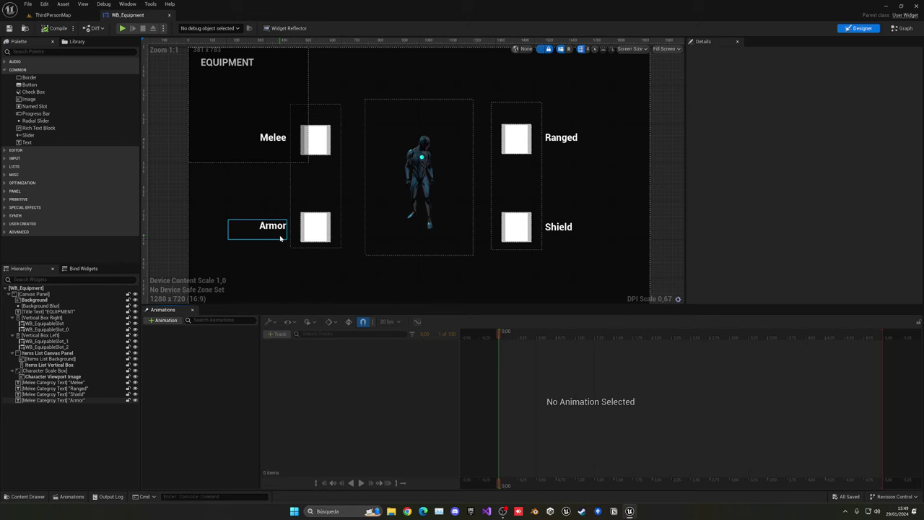
pyautogui.click(318, 136)
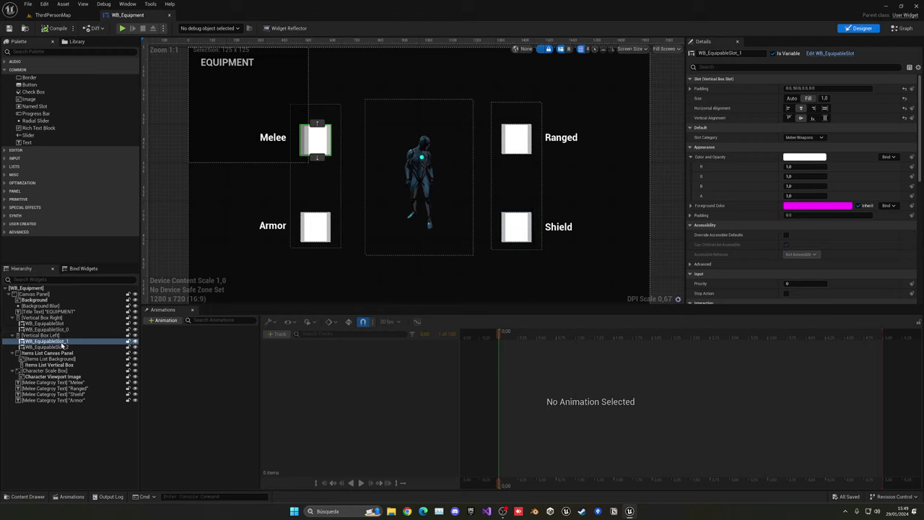
# Open the WB_EquipableSlot widget from the UI folder and select its Button
pyautogui.click(52, 14)
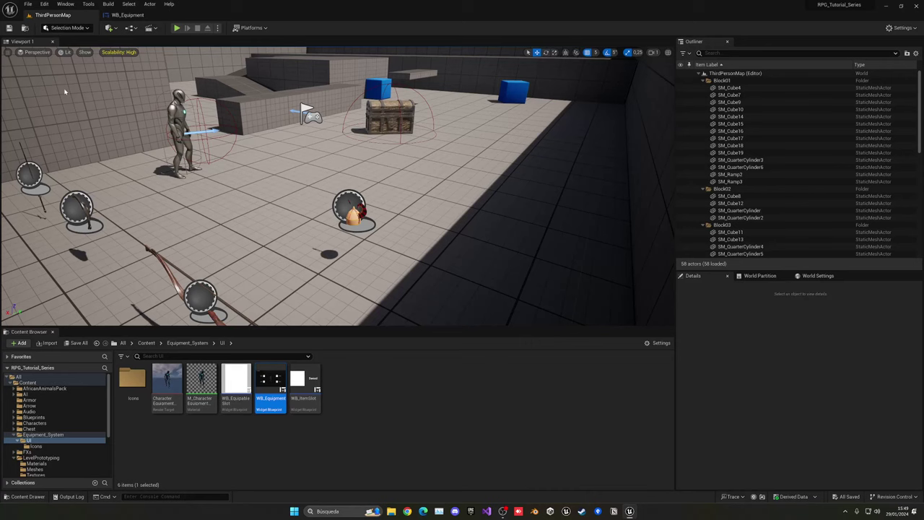
pyautogui.doubleClick(242, 377)
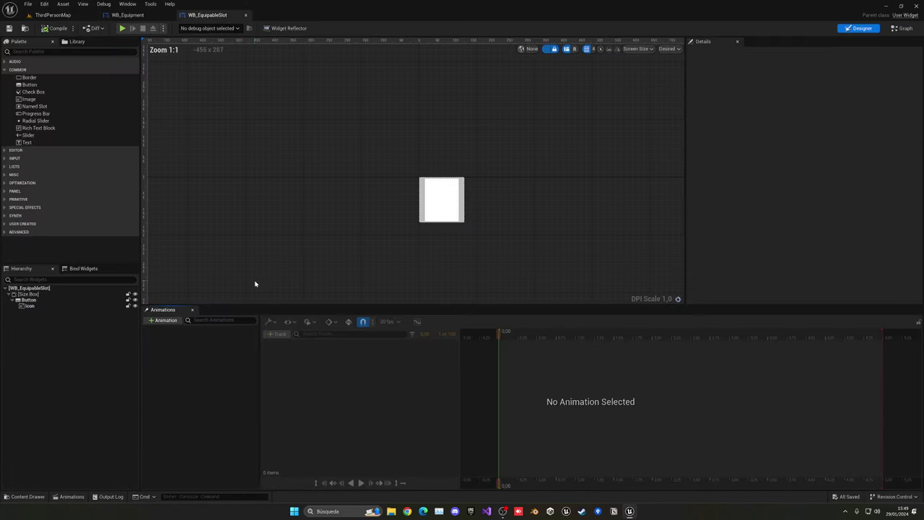
pyautogui.click(28, 300)
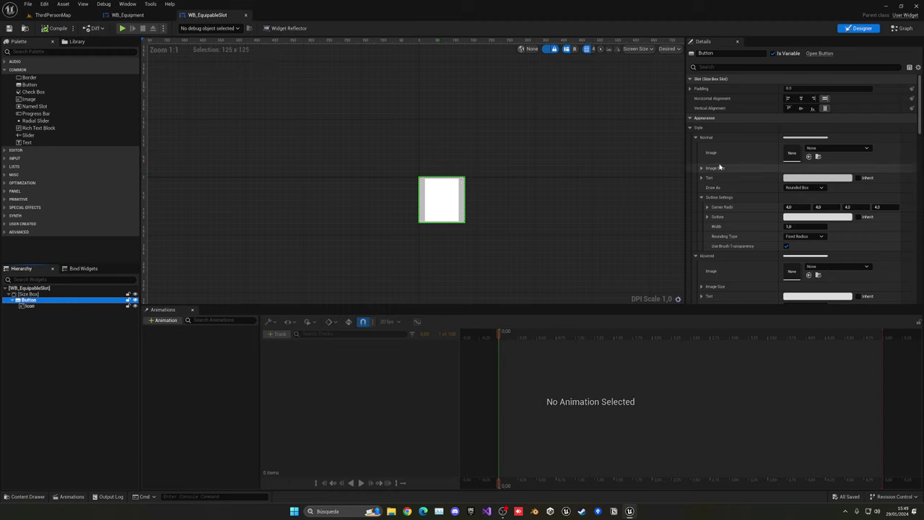
pyautogui.click(821, 150)
pyautogui.click(821, 149)
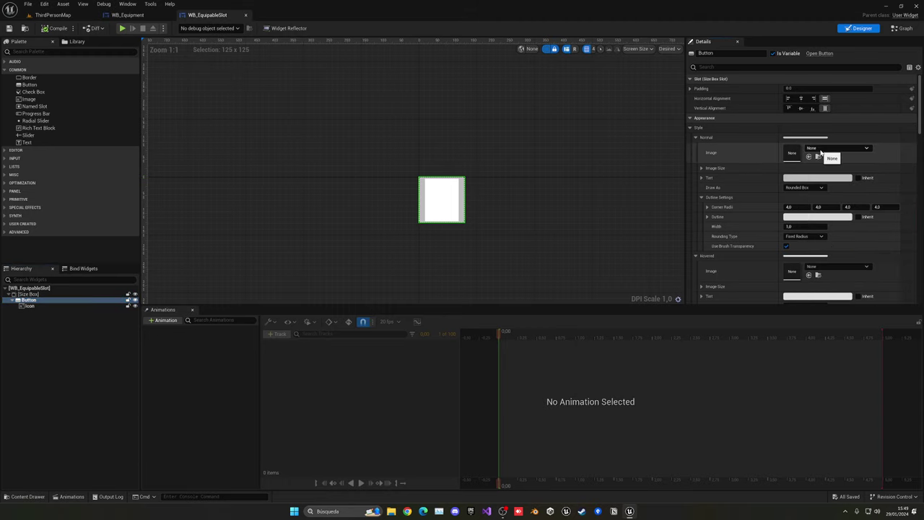
pyautogui.click(821, 151)
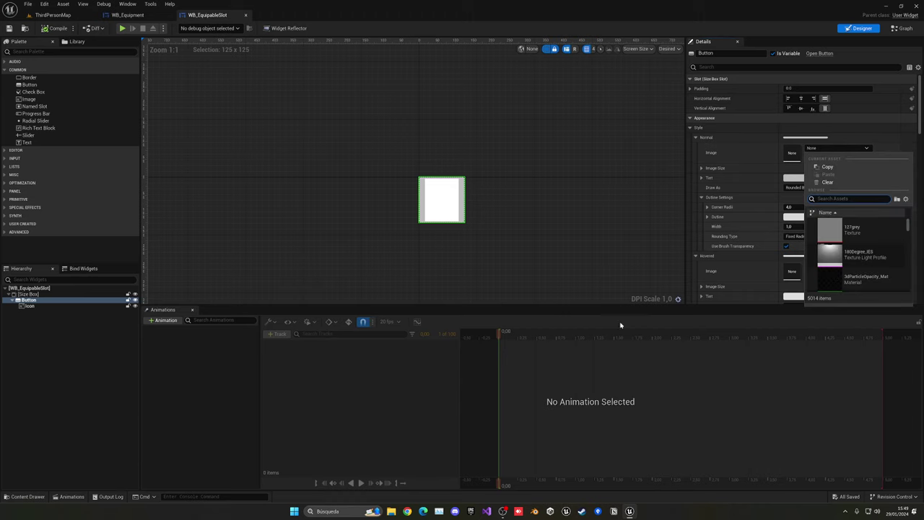
pyautogui.click(756, 156)
# Assign Icon_CircleBorder from Equipment_System/UI/Icons as the Button's Normal style image and compile the widget
pyautogui.hotkey('ctrl', 'space')
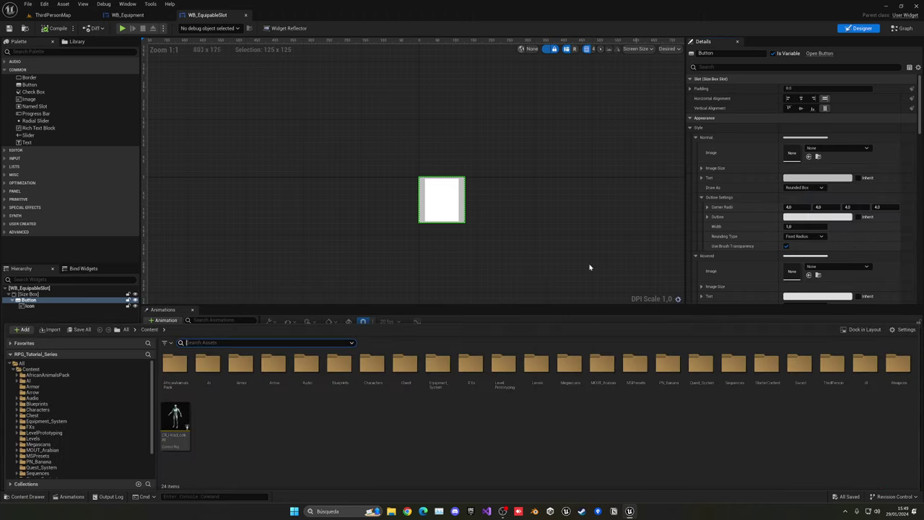
pyautogui.doubleClick(442, 382)
pyautogui.doubleClick(175, 365)
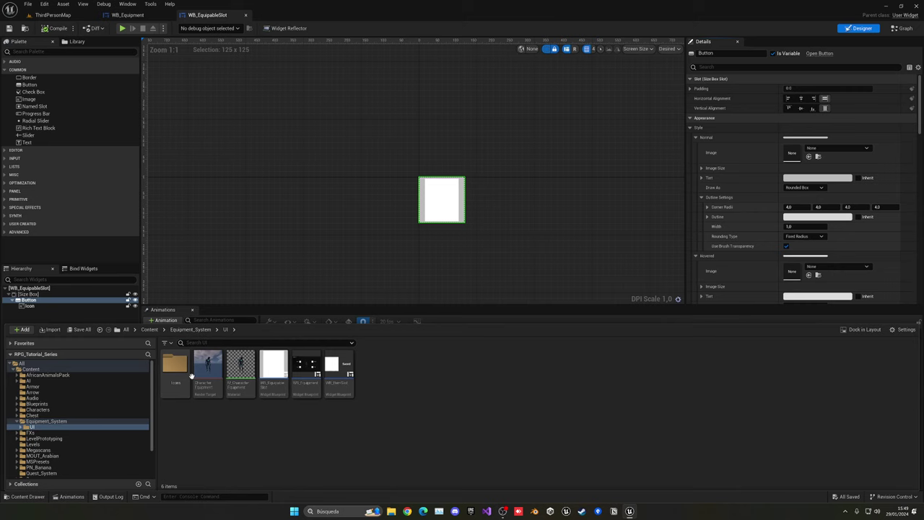
pyautogui.doubleClick(182, 368)
pyautogui.moveTo(208, 365); pyautogui.dragTo(792, 153)
pyautogui.moveTo(538, 223); pyautogui.dragTo(510, 211, button='right')
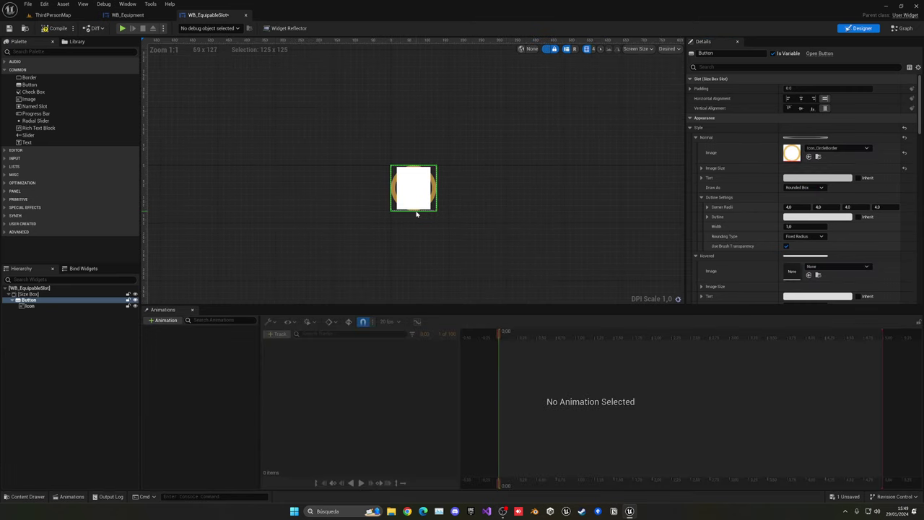
pyautogui.click(54, 28)
# Play-test the level, equip the Wooden Shield to check the circular slot border, stop the game and return to WB_EquipableSlot
pyautogui.click(53, 15)
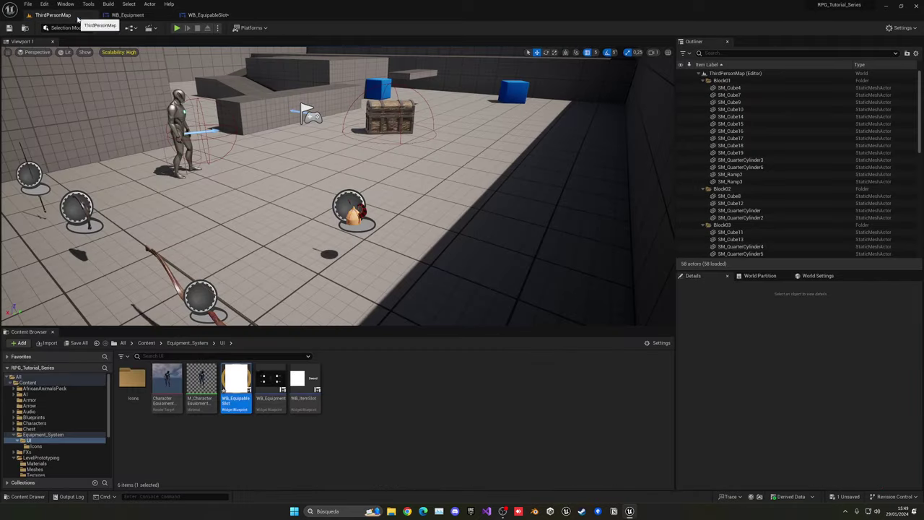
pyautogui.click(177, 27)
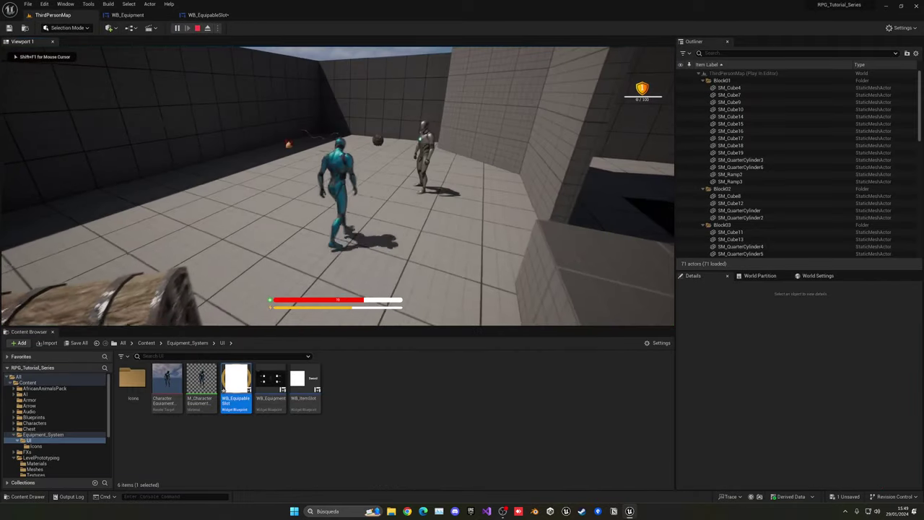
pyautogui.press('w')
pyautogui.press('Tab')
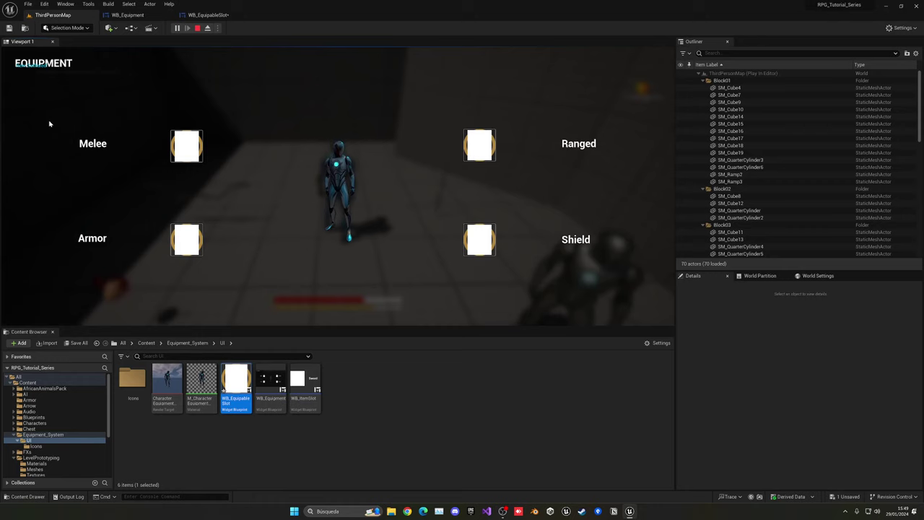
pyautogui.click(478, 252)
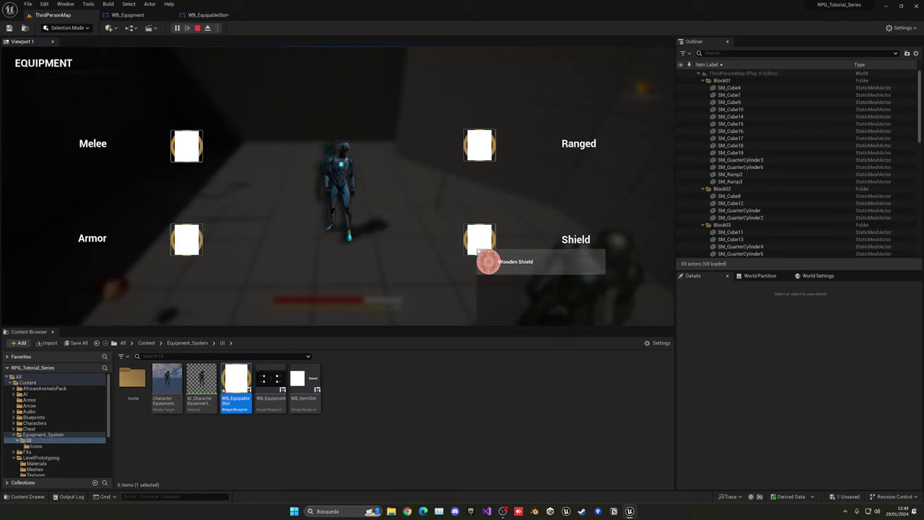
pyautogui.click(500, 257)
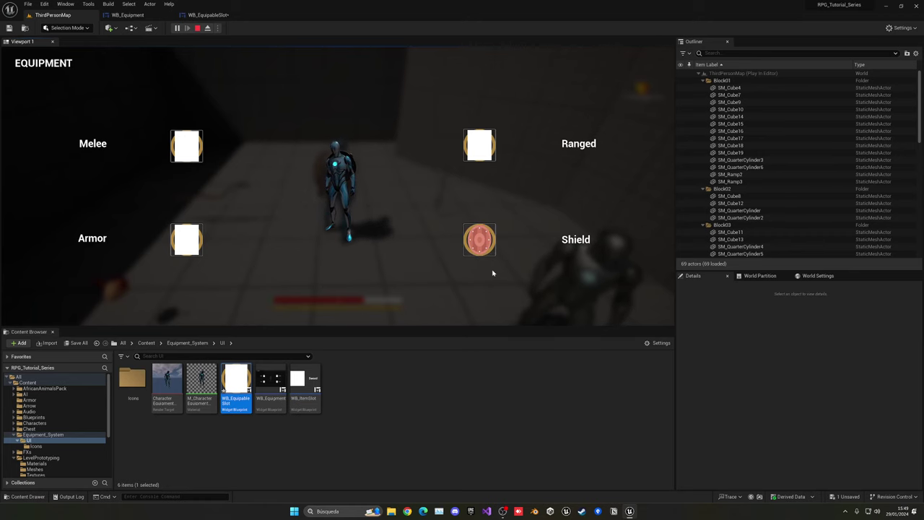
pyautogui.press('Escape')
pyautogui.click(208, 15)
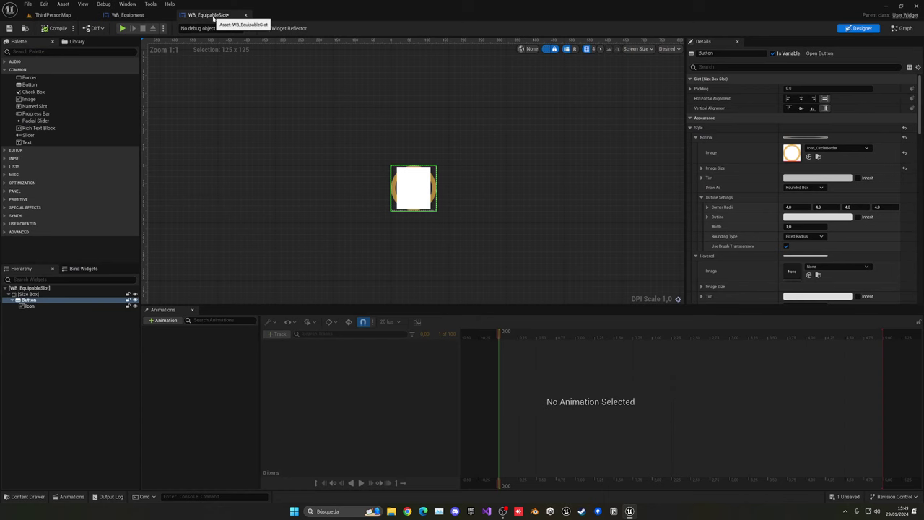
# Assign Icon_CircleBorder as the Button's Hovered style image and set the Hovered tint to white with value and alpha at 1.0
pyautogui.hotkey('ctrl', 'space')
pyautogui.moveTo(208, 368); pyautogui.dragTo(787, 272)
pyautogui.scroll(-2, 788, 269)
pyautogui.click(791, 261)
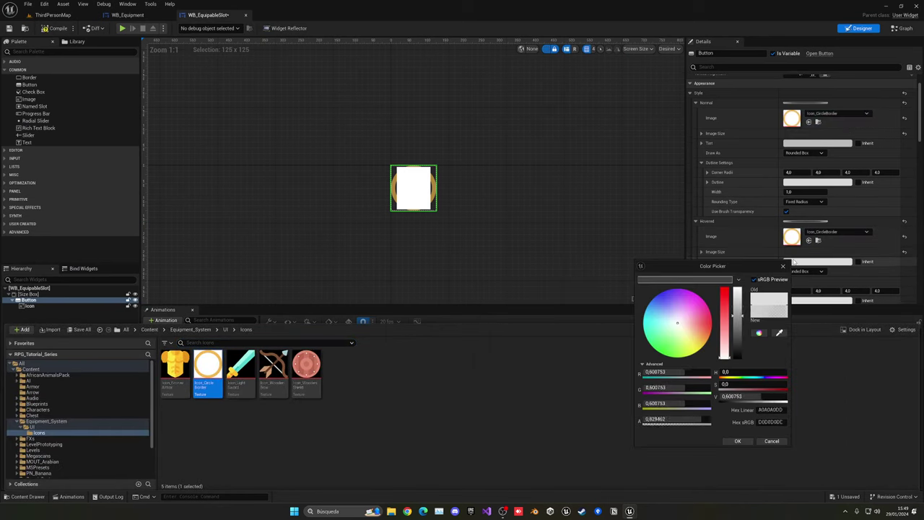
pyautogui.moveTo(744, 311); pyautogui.dragTo(750, 280)
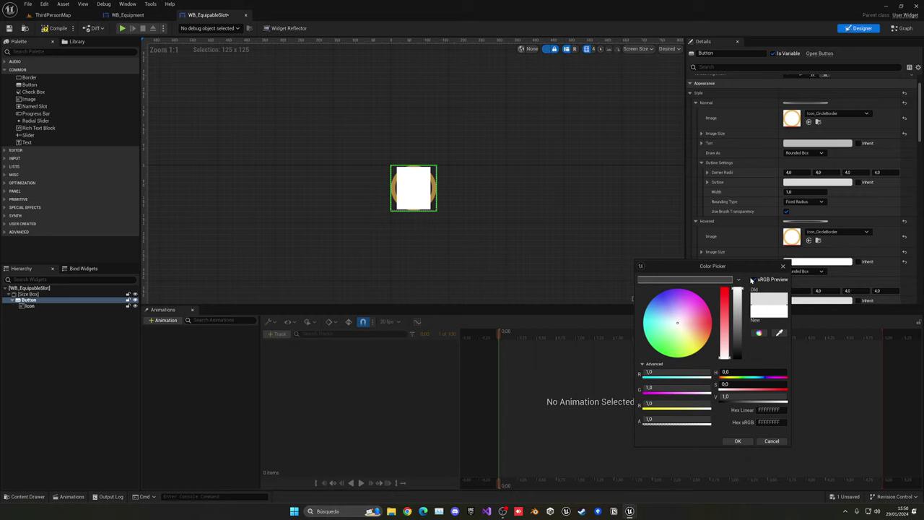
pyautogui.click(735, 441)
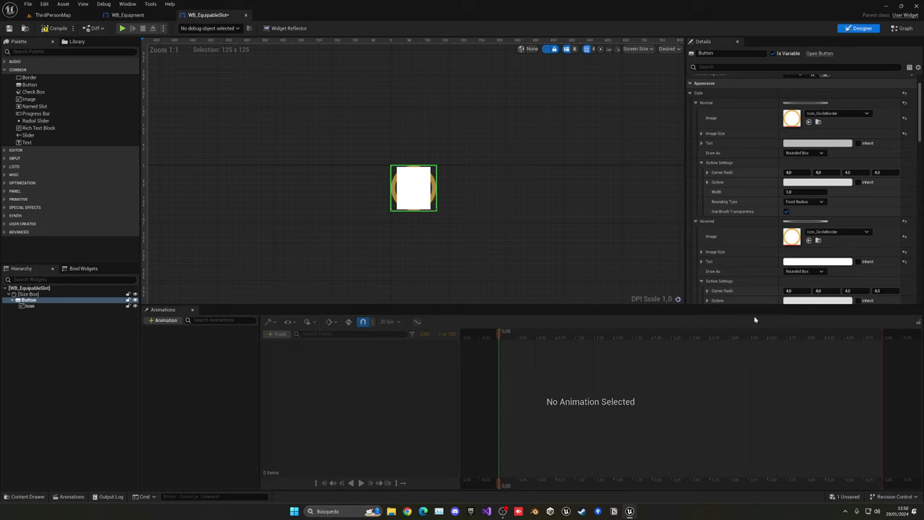
# Darken the Button's Normal style tint to a grey with a value of about 0.418
pyautogui.click(802, 144)
pyautogui.moveTo(736, 210); pyautogui.dragTo(735, 213)
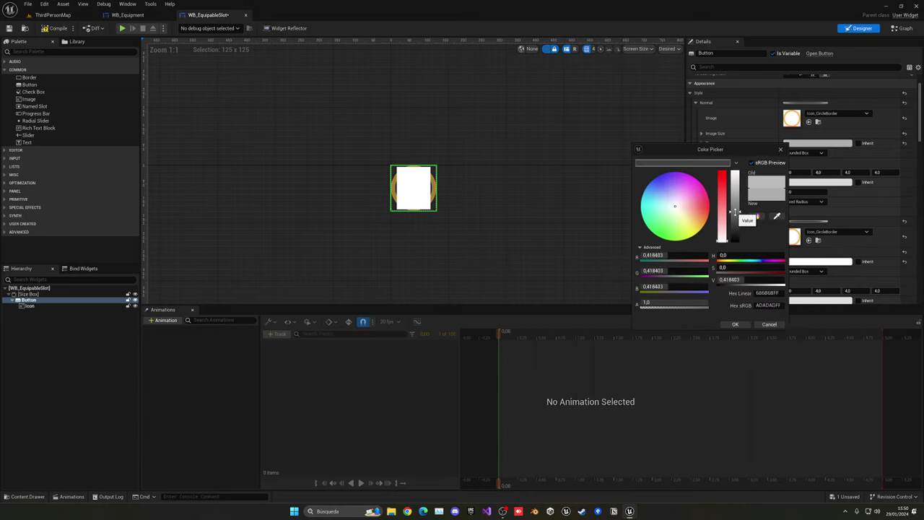
pyautogui.click(735, 324)
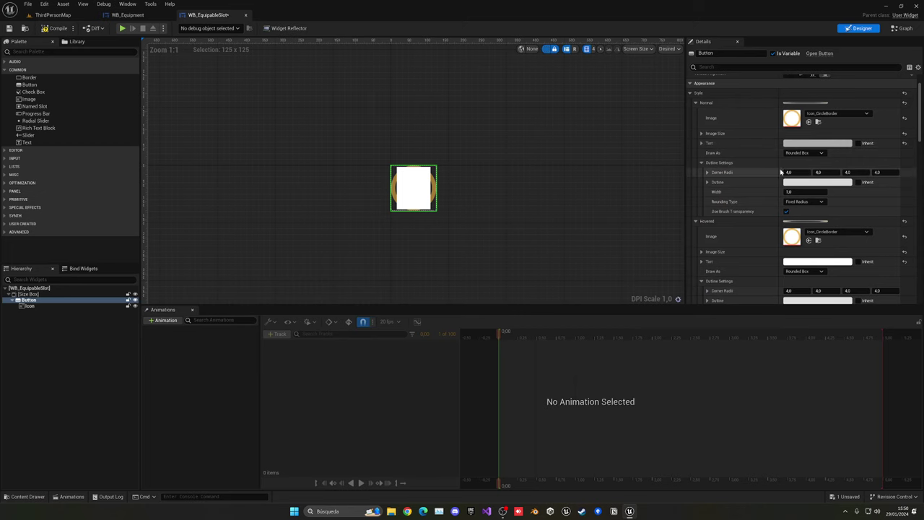
# Assign Icon_CircleBorder as the Button's Pressed style image and set the Pressed outline color to white
pyautogui.scroll(-2, 790, 243)
pyautogui.scroll(-5, 789, 244)
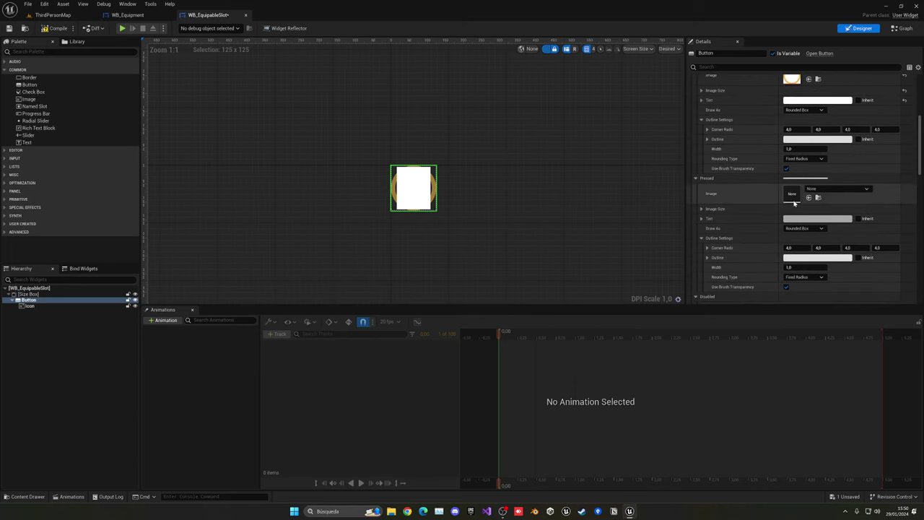
pyautogui.hotkey('ctrl', 'space')
pyautogui.moveTo(208, 364); pyautogui.dragTo(792, 195)
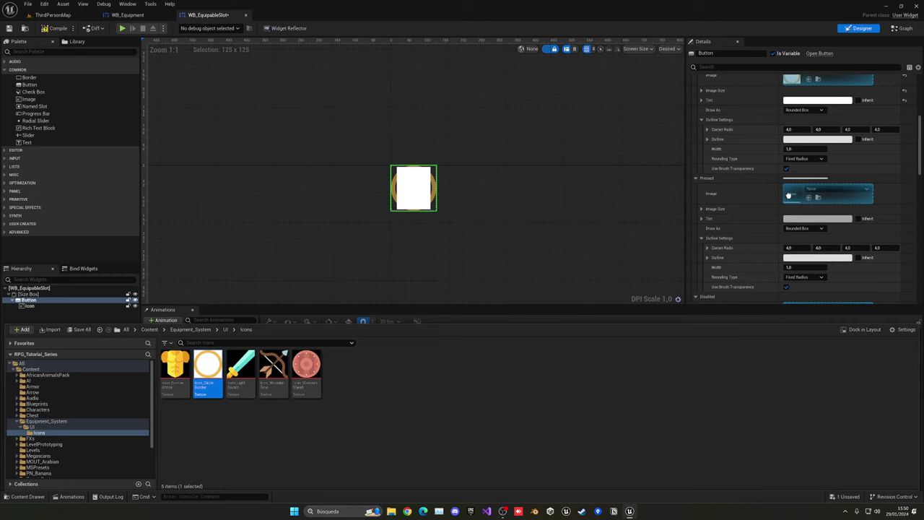
pyautogui.click(818, 259)
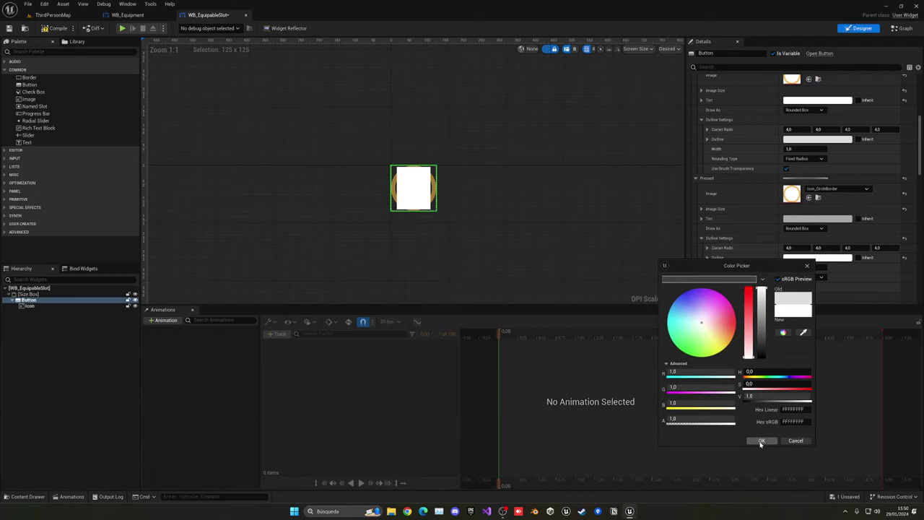
pyautogui.click(761, 442)
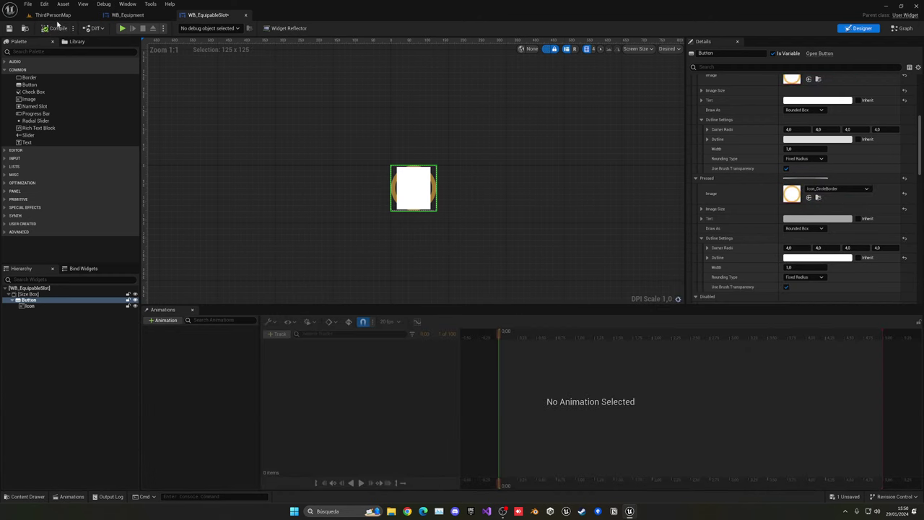
# Play-test ThirdPersonMap, open the equipment menu to check the slot buttons, stop the game and return to WB_EquipableSlot
pyautogui.click(61, 16)
pyautogui.click(179, 29)
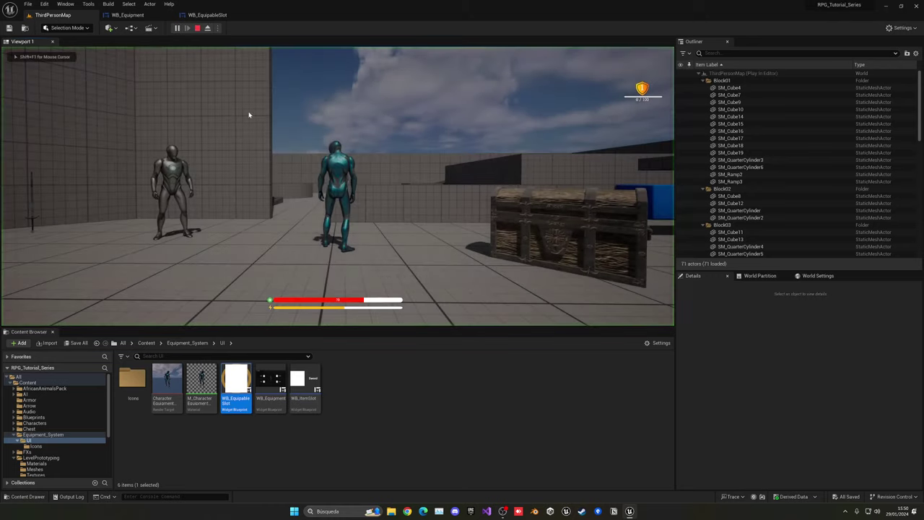
pyautogui.press('Tab')
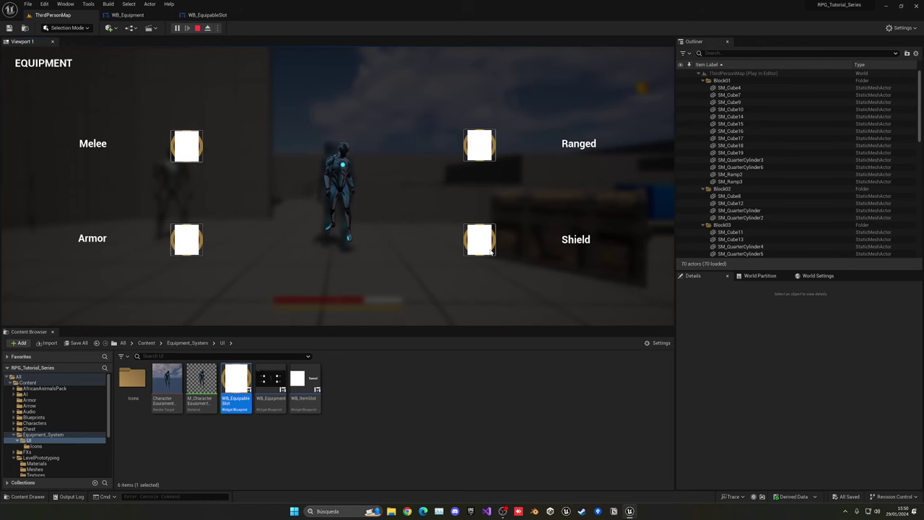
pyautogui.press('Escape')
pyautogui.click(334, 436)
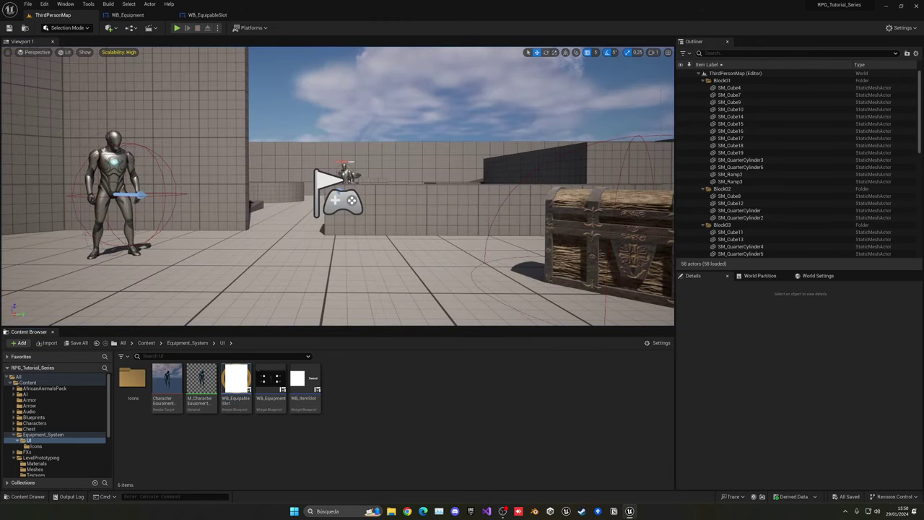
pyautogui.click(208, 14)
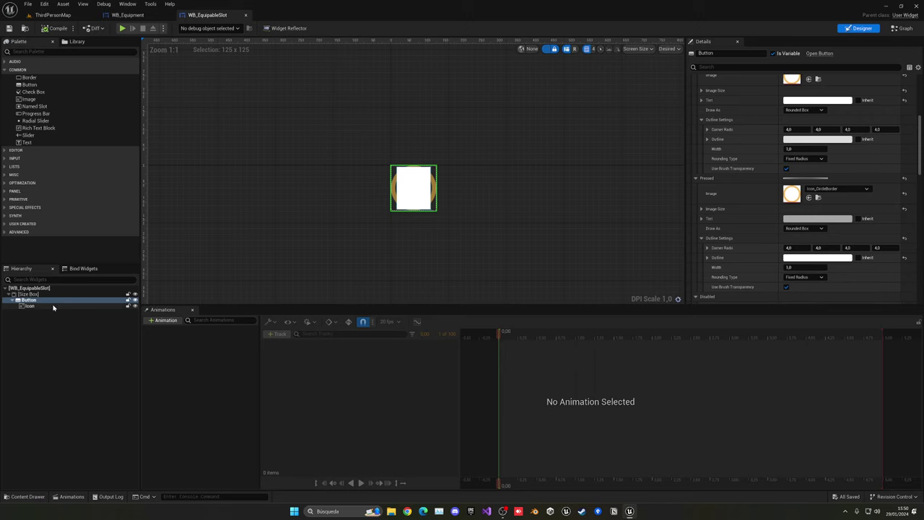
# Select the Icon image in WB_EquipableSlot and examine its brush, color, visibility and rendering properties
pyautogui.scroll(8, 715, 206)
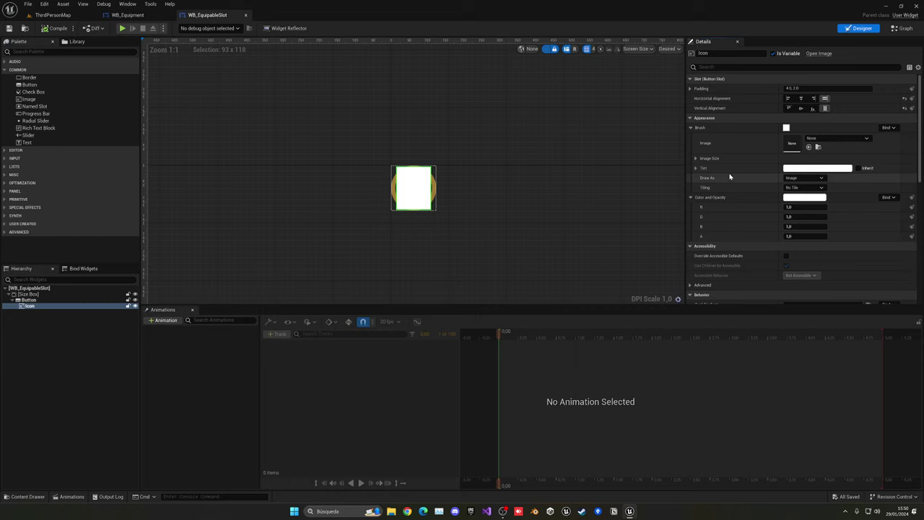
pyautogui.scroll(-4, 726, 179)
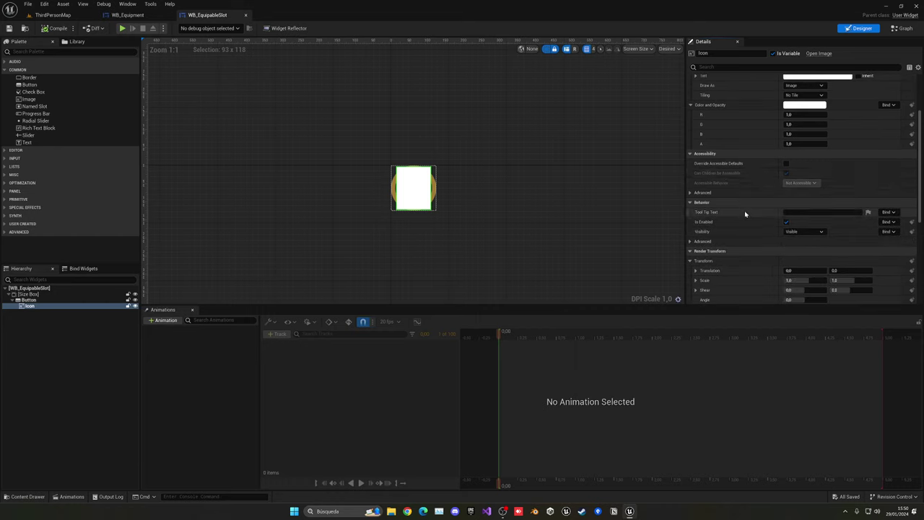
pyautogui.scroll(-7, 744, 214)
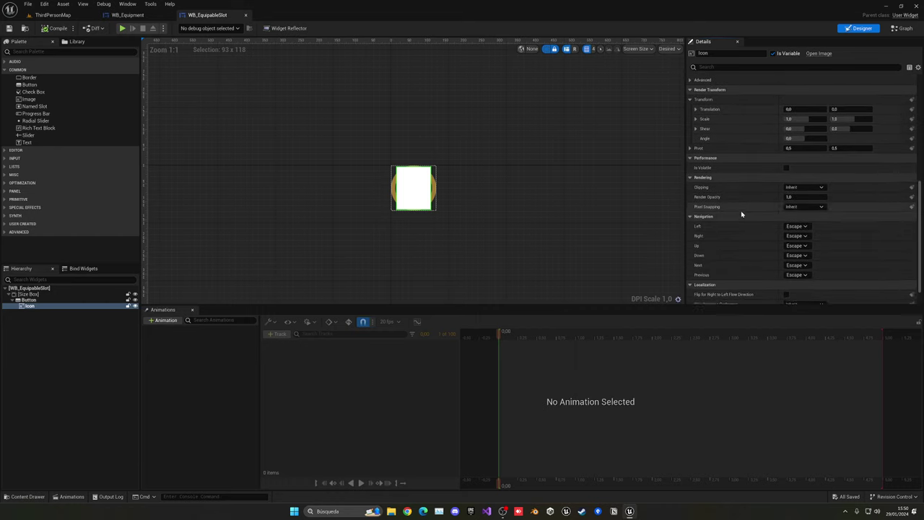
pyautogui.scroll(10, 742, 214)
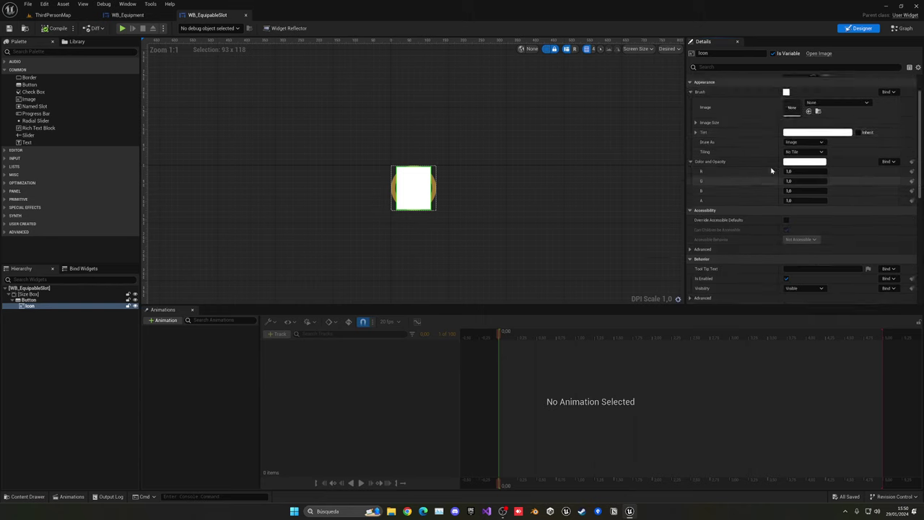
pyautogui.scroll(2, 771, 171)
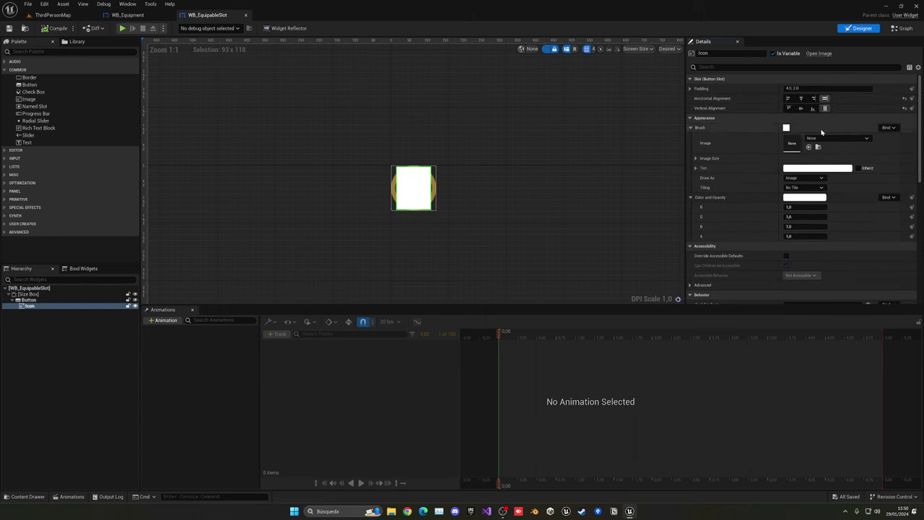
# Open the WB_EquipableSlot event graph and review the Button's On Clicked node chain from the character cast to the items list call
pyautogui.click(901, 27)
pyautogui.scroll(-2, 559, 207)
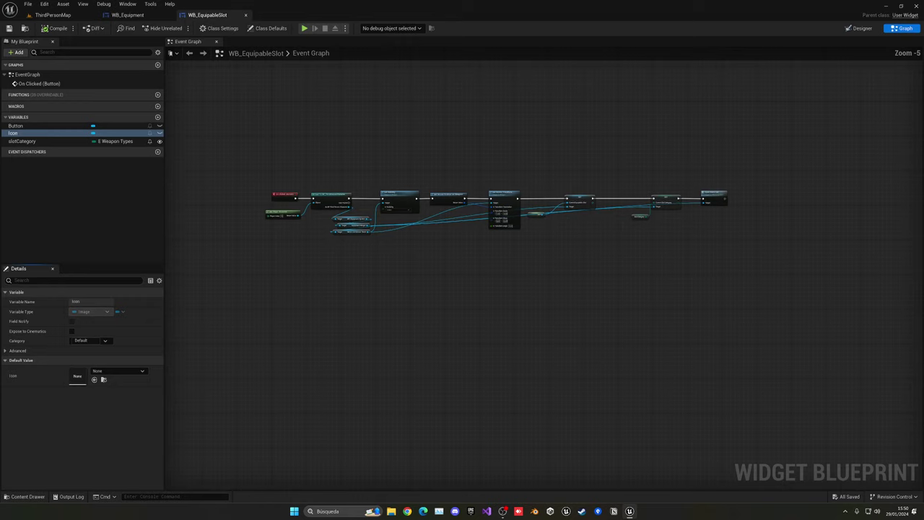
pyautogui.moveTo(229, 208); pyautogui.dragTo(317, 207, button='right')
pyautogui.scroll(3, 318, 207)
pyautogui.moveTo(421, 200); pyautogui.dragTo(371, 223, button='right')
pyautogui.moveTo(505, 236); pyautogui.dragTo(462, 239, button='right')
pyautogui.scroll(-1, 461, 238)
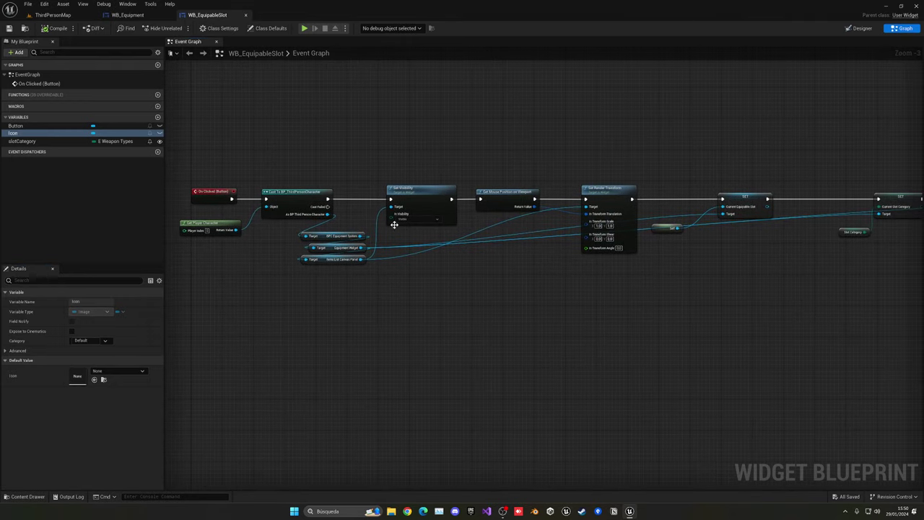
pyautogui.moveTo(341, 159); pyautogui.dragTo(434, 333)
pyautogui.click(440, 334)
pyautogui.moveTo(466, 328); pyautogui.dragTo(392, 316, button='right')
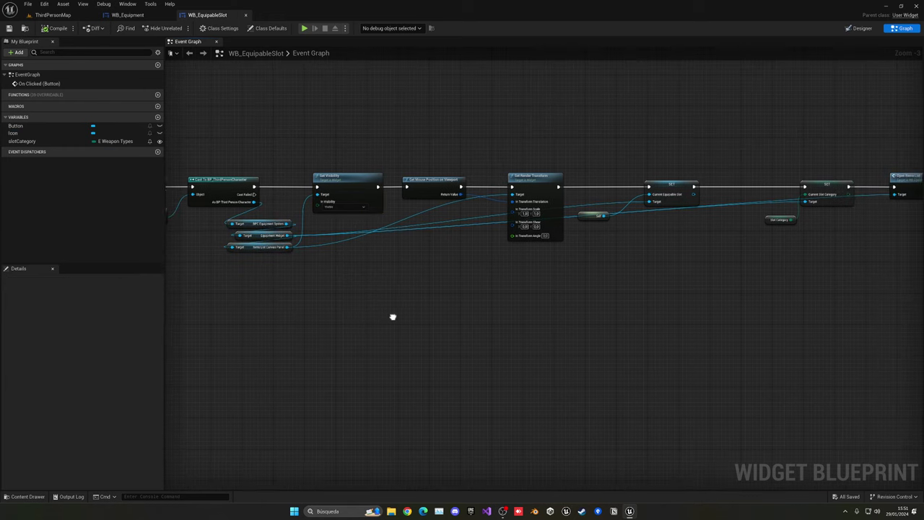
pyautogui.moveTo(498, 319); pyautogui.dragTo(391, 319, button='right')
pyautogui.moveTo(346, 100); pyautogui.dragTo(848, 296)
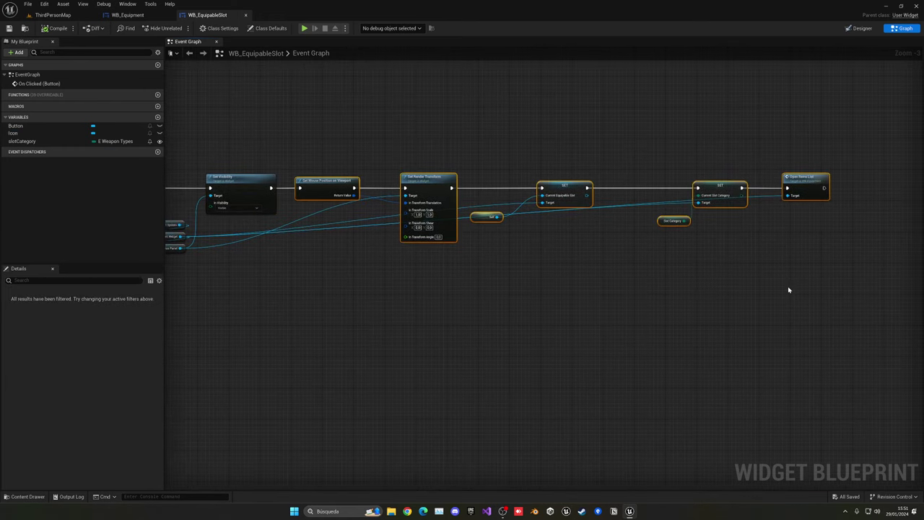
pyautogui.click(780, 288)
pyautogui.moveTo(625, 282); pyautogui.dragTo(690, 280, button='right')
pyautogui.scroll(-1, 679, 289)
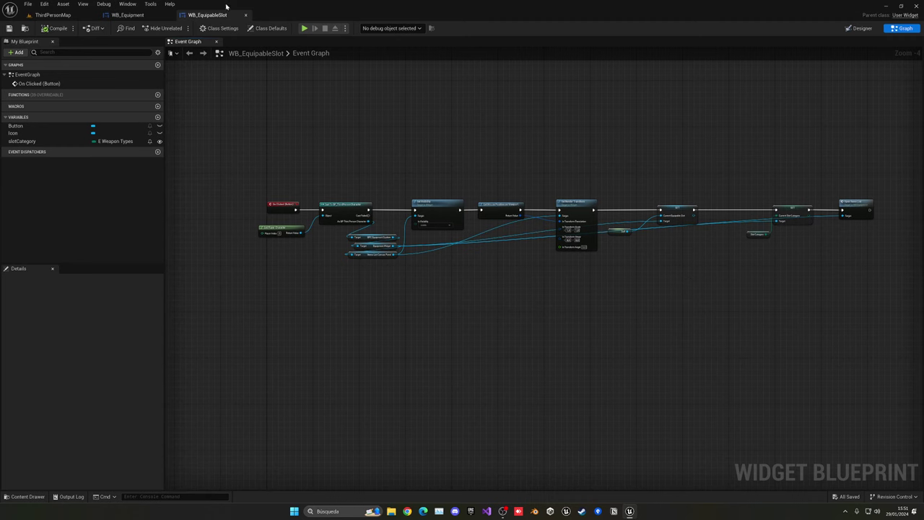
# Open the WB_Equipment event graph and examine the Assign Item Slot event and how it sets the slot icon's brush
pyautogui.click(127, 15)
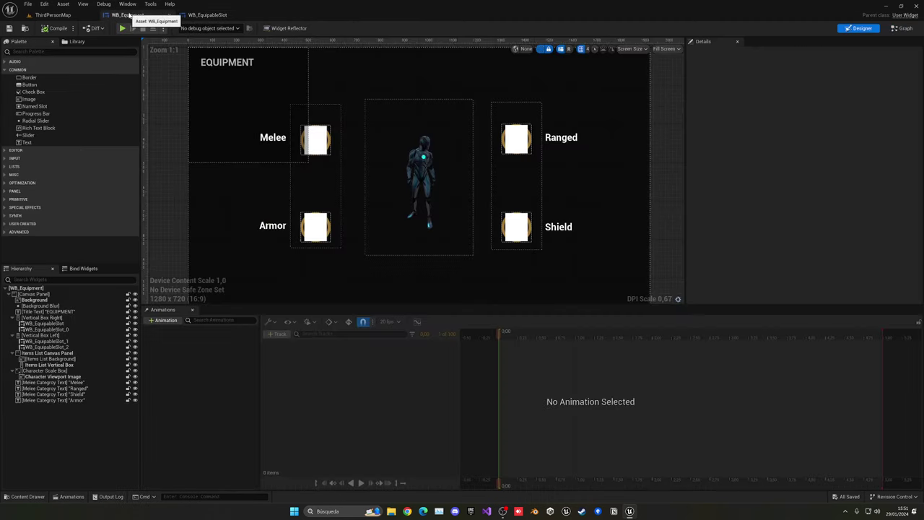
pyautogui.click(910, 30)
pyautogui.scroll(-2, 501, 149)
pyautogui.moveTo(295, 146); pyautogui.dragTo(592, 185, button='right')
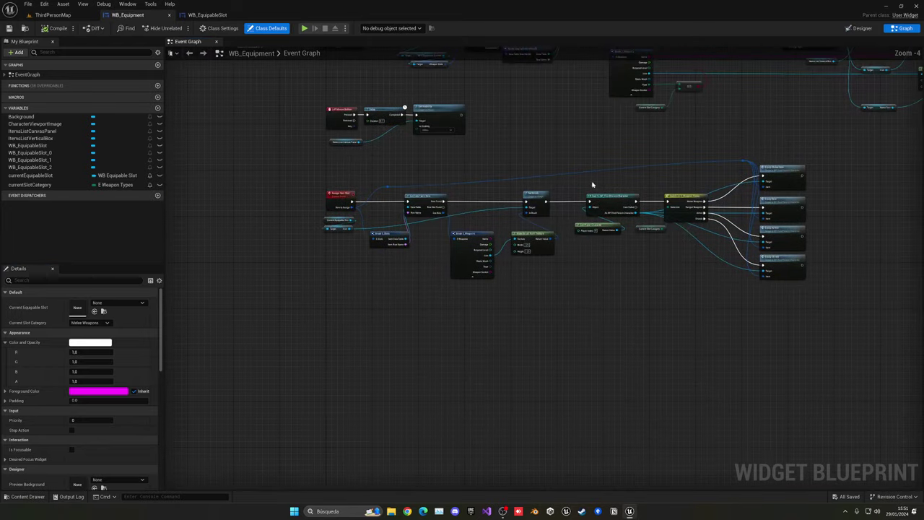
pyautogui.moveTo(339, 185); pyautogui.dragTo(303, 222, button='right')
pyautogui.moveTo(262, 216); pyautogui.dragTo(481, 359)
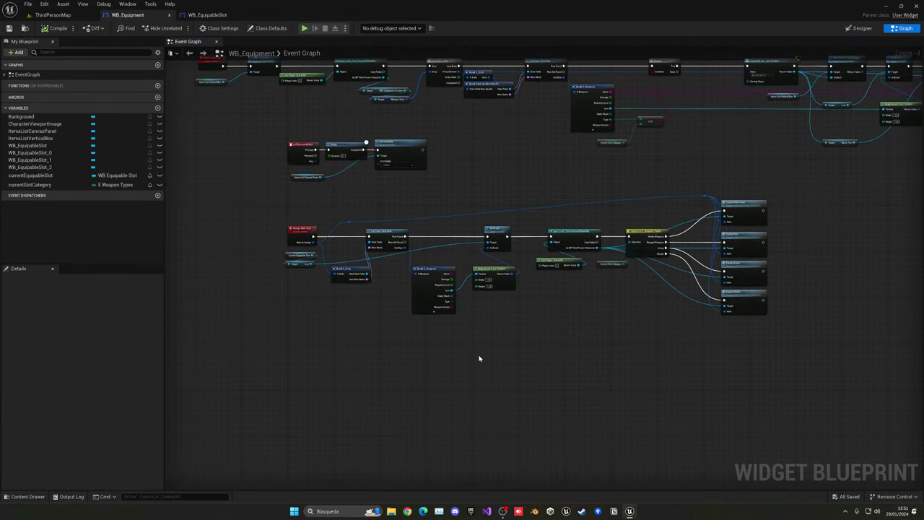
pyautogui.moveTo(458, 187); pyautogui.dragTo(422, 335, button='right')
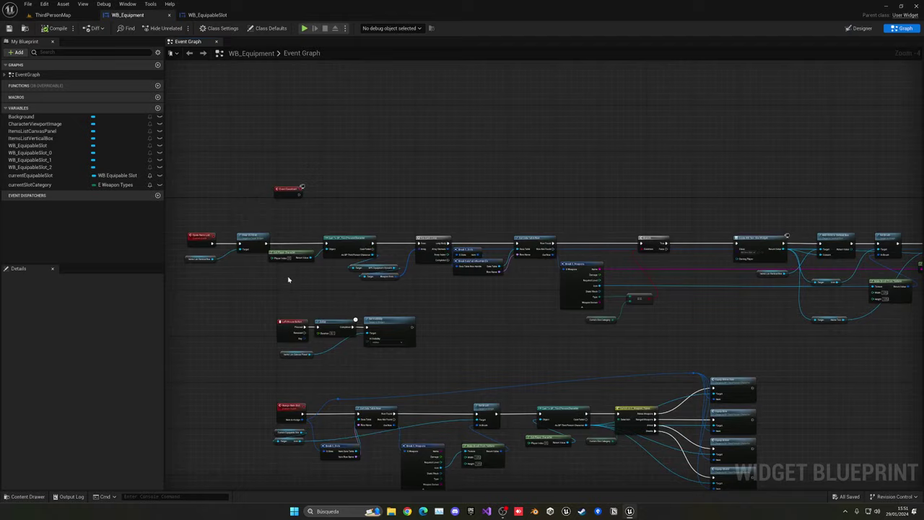
pyautogui.moveTo(364, 310); pyautogui.dragTo(330, 133, button='right')
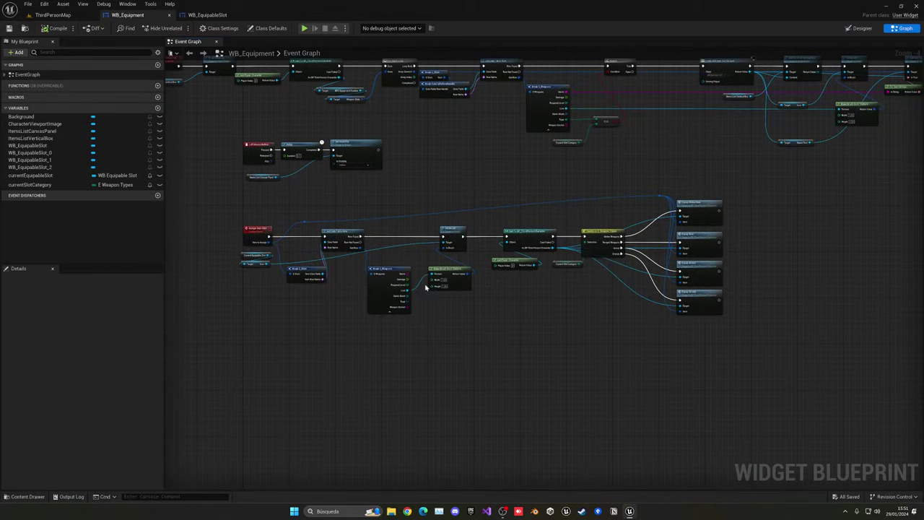
pyautogui.scroll(2, 426, 287)
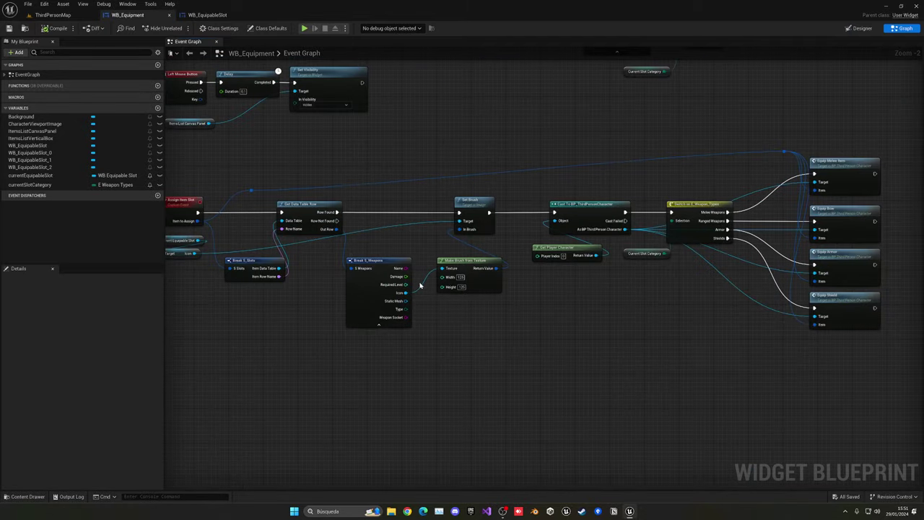
pyautogui.scroll(-1, 487, 314)
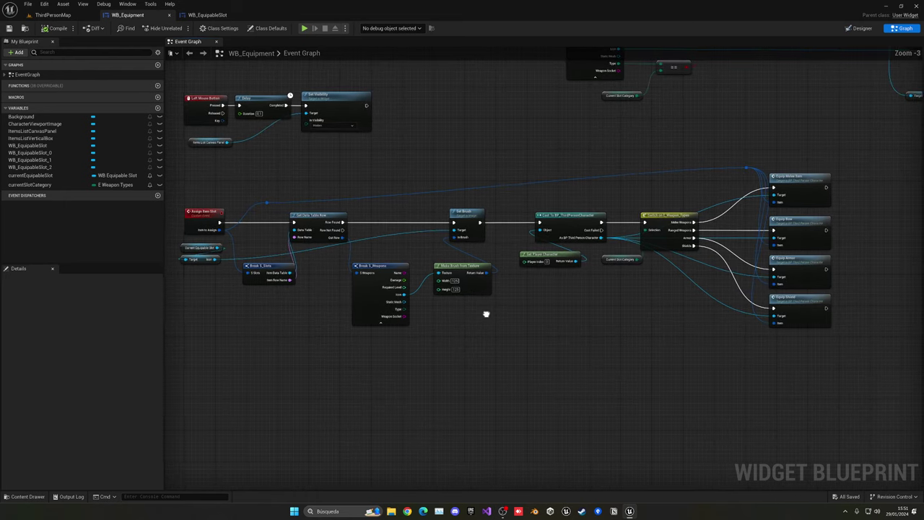
pyautogui.moveTo(480, 321); pyautogui.dragTo(434, 305, button='right')
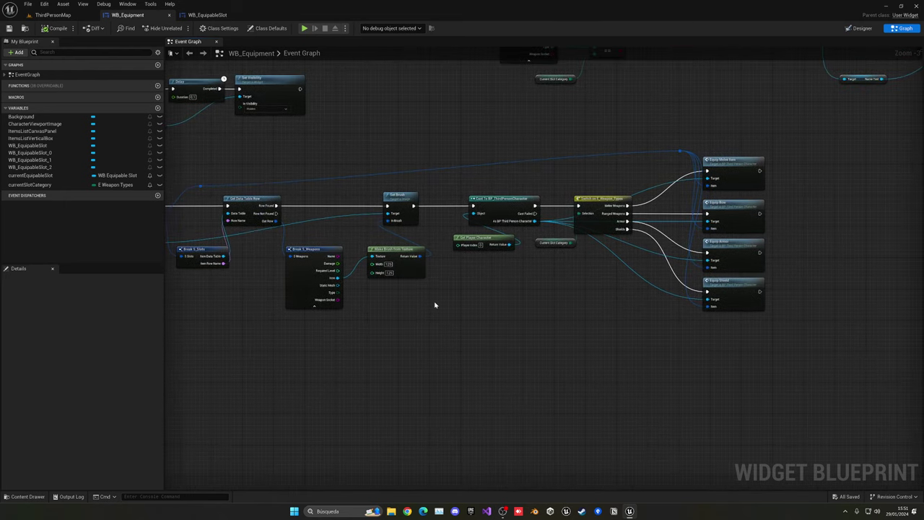
# Shift the character cast, weapon type switch and Equip nodes further from Set Brush to make room in the Assign Item Slot chain
pyautogui.moveTo(465, 129); pyautogui.dragTo(434, 125, button='right')
pyautogui.moveTo(420, 128); pyautogui.dragTo(797, 346)
pyautogui.moveTo(481, 204); pyautogui.dragTo(547, 203)
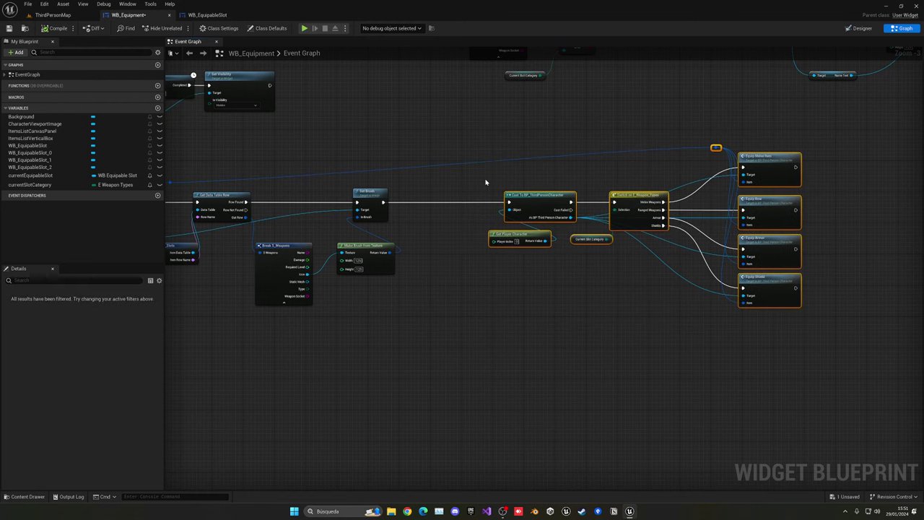
pyautogui.click(486, 181)
# Add a Set Visibility node targeting the slot's Icon, set to Visible, between Set Brush and the character cast in Assign Item Slot
pyautogui.moveTo(393, 196); pyautogui.dragTo(511, 210, button='right')
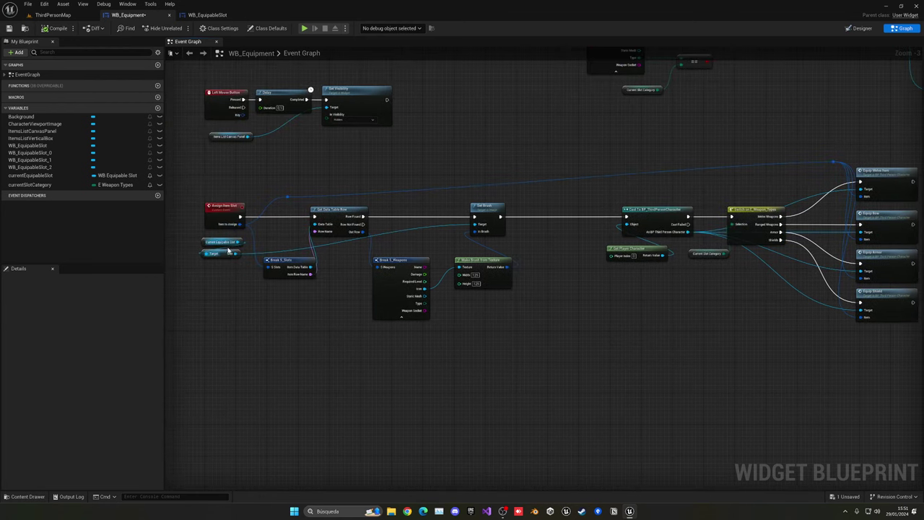
pyautogui.scroll(2, 511, 273)
pyautogui.moveTo(511, 266); pyautogui.dragTo(472, 289, button='right')
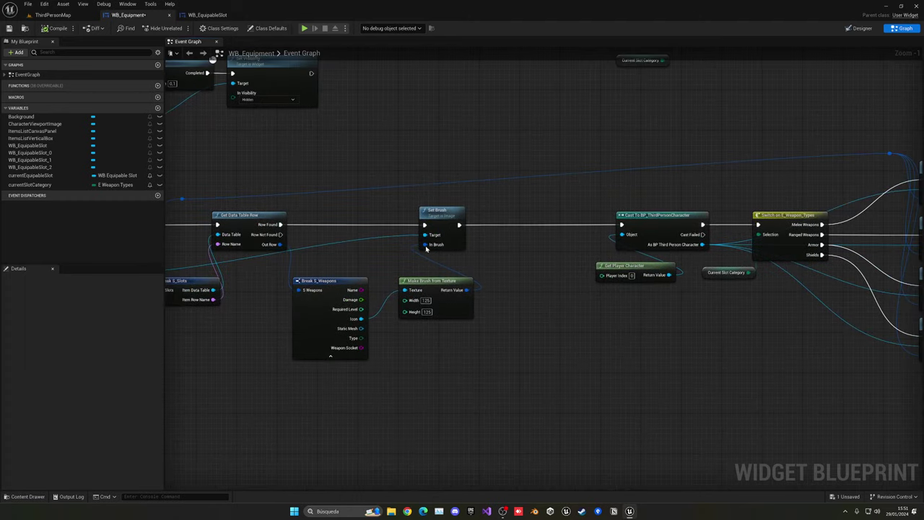
pyautogui.moveTo(359, 319); pyautogui.dragTo(493, 247)
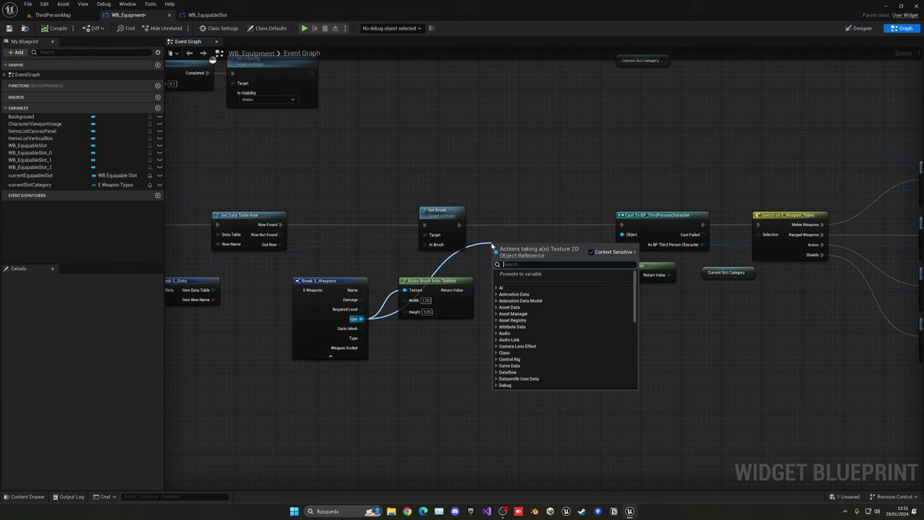
pyautogui.click(509, 228)
pyautogui.moveTo(503, 227); pyautogui.dragTo(501, 240, button='right')
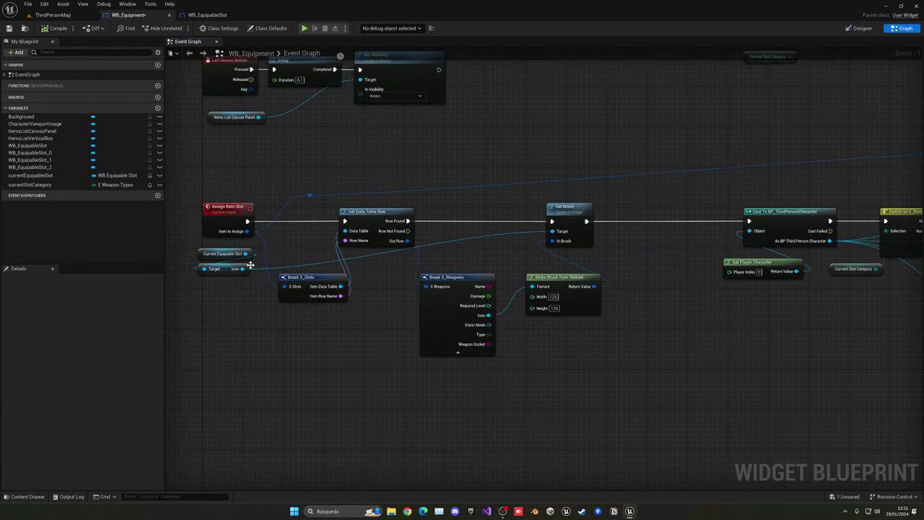
pyautogui.moveTo(250, 265)
pyautogui.mouseDown()
pyautogui.moveTo(619, 252)
pyautogui.moveTo(278, 270)
pyautogui.moveTo(642, 230)
pyautogui.mouseUp()
pyautogui.write('set visi')
pyautogui.press('Return')
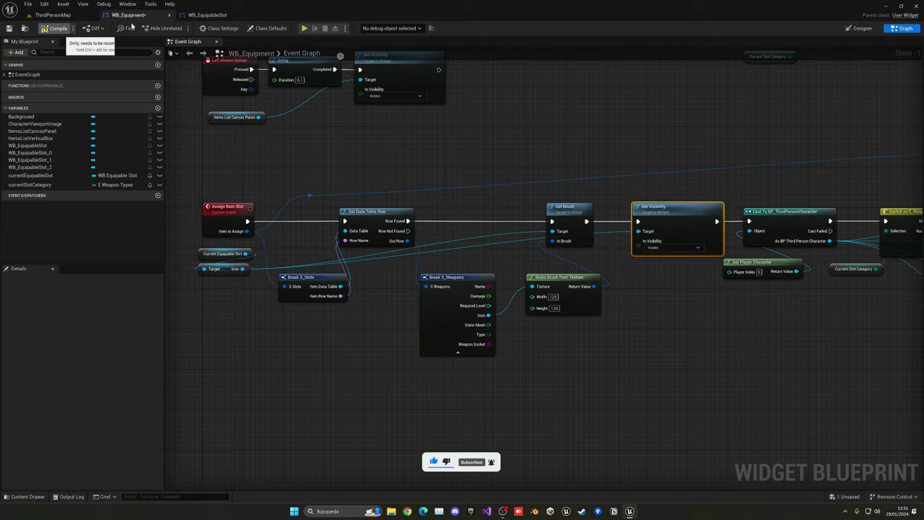
# Set the Icon image's visibility to Hidden in the WB_EquipableSlot designer
pyautogui.click(208, 15)
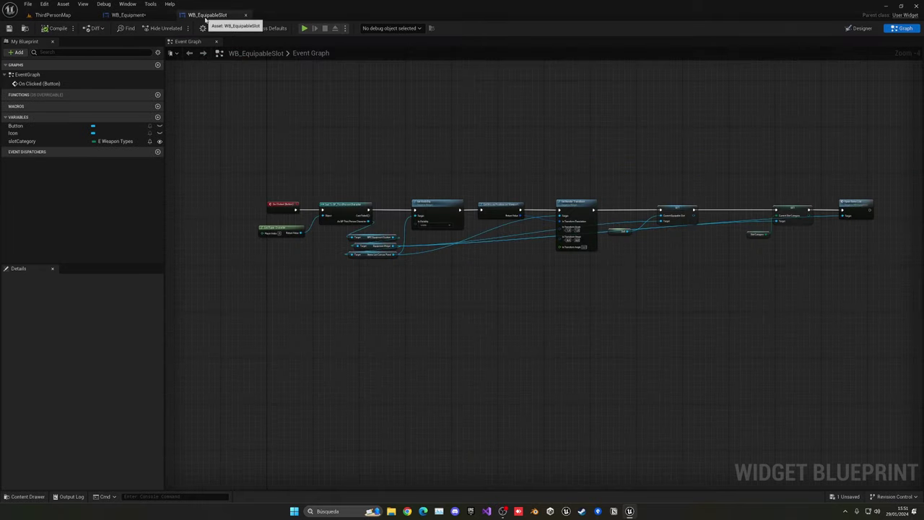
pyautogui.click(861, 29)
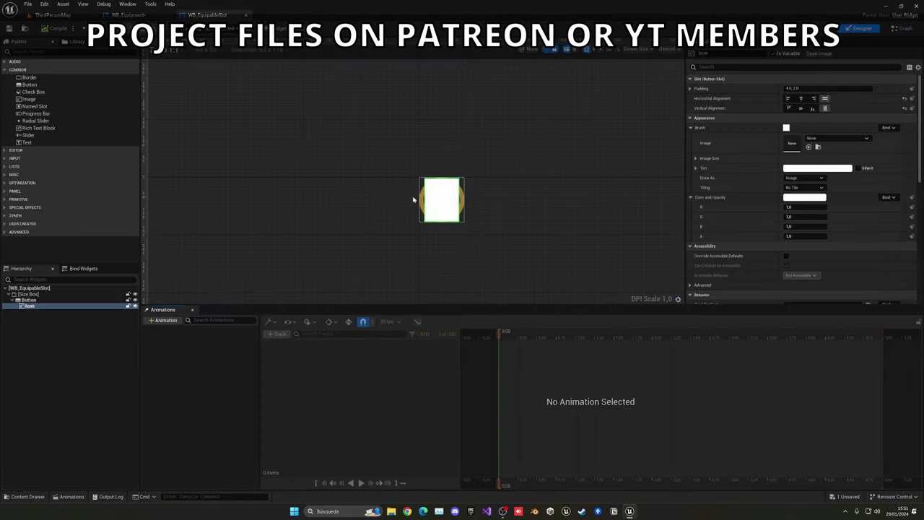
pyautogui.click(719, 70)
pyautogui.write('visi')
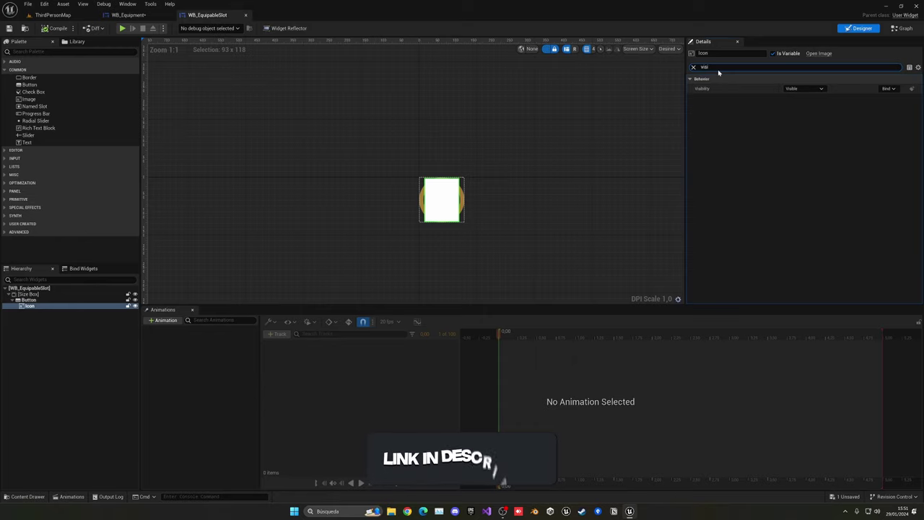
pyautogui.click(802, 88)
pyautogui.click(795, 109)
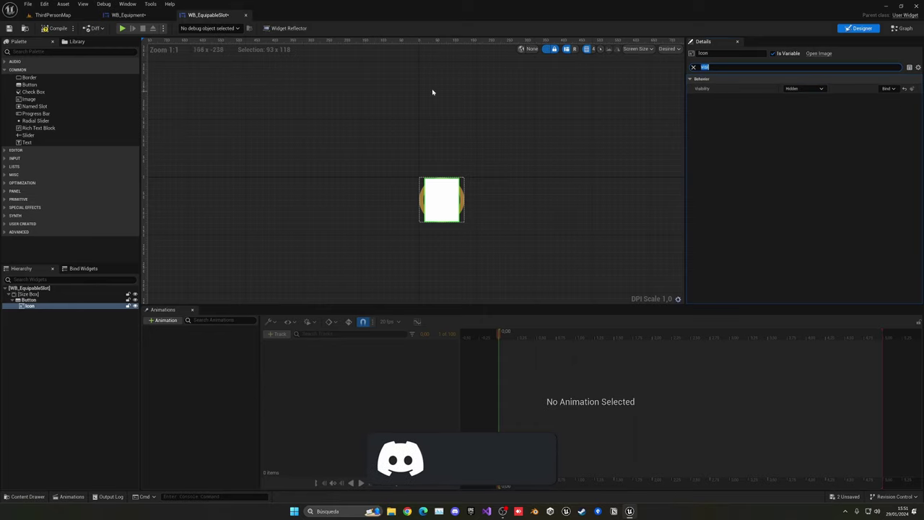
# Play ThirdPersonMap, check the empty slots on the equipment screen and stop the session
pyautogui.click(52, 14)
pyautogui.click(176, 27)
pyautogui.press('i')
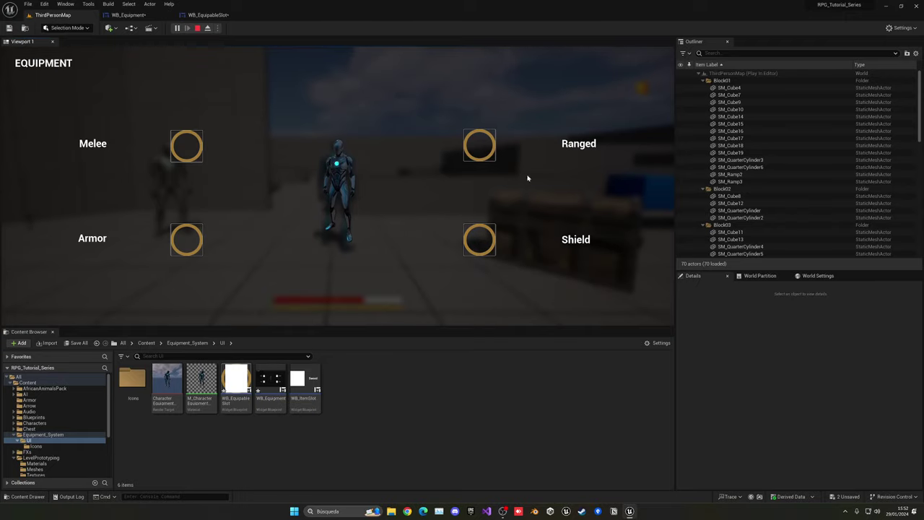
pyautogui.press('Escape')
# Replay the level, gather the items, and equip the Wooden Shield and the bow in the Shield and Ranged slots
pyautogui.click(175, 27)
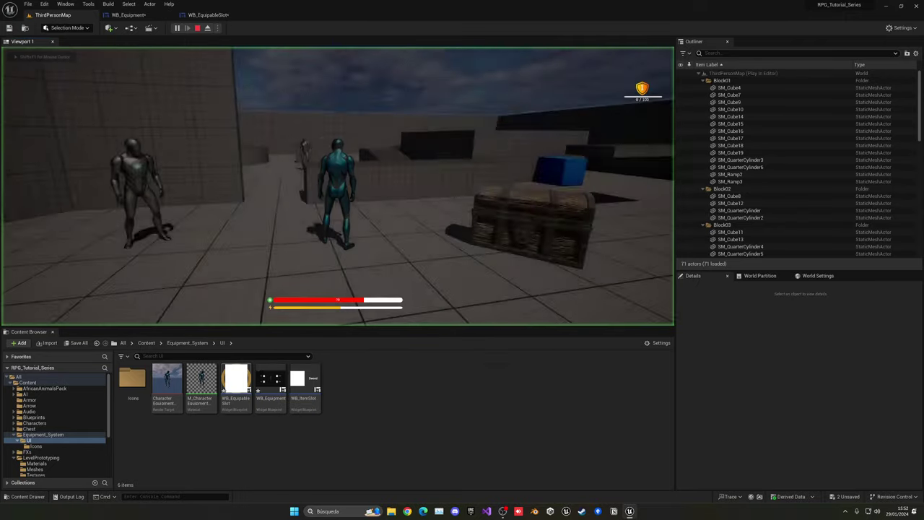
pyautogui.press('w')
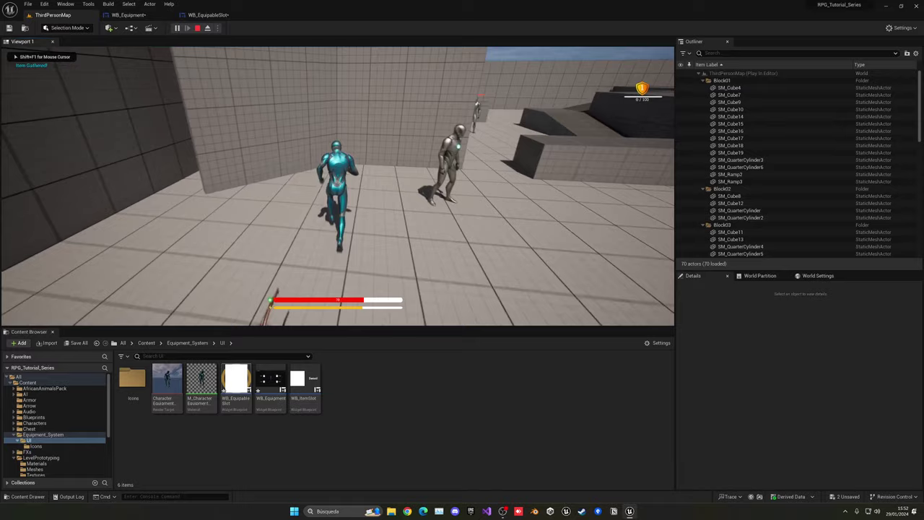
pyautogui.press('w')
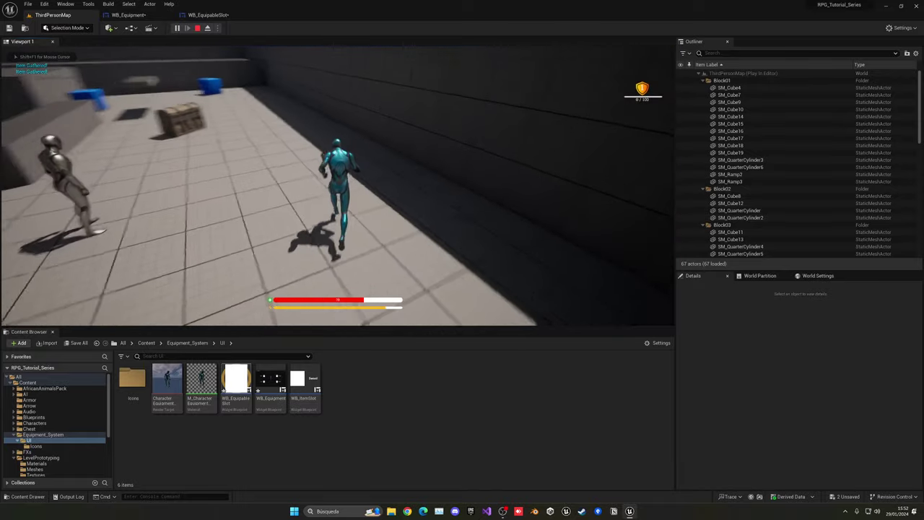
pyautogui.press('i')
pyautogui.click(471, 234)
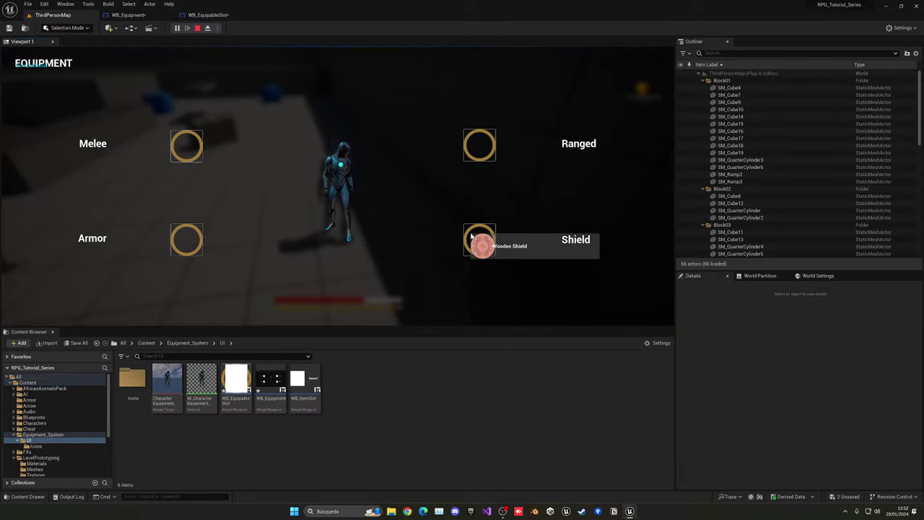
pyautogui.click(498, 252)
pyautogui.click(473, 142)
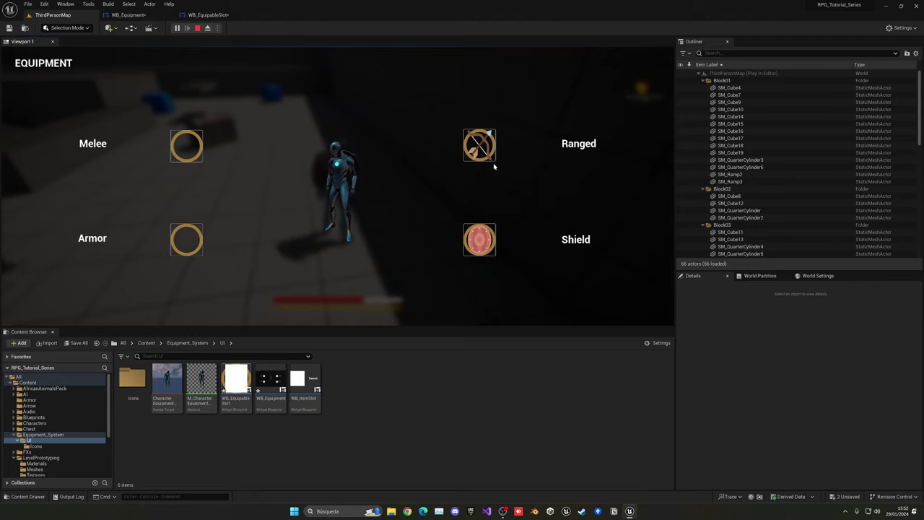
pyautogui.press('i')
pyautogui.press('i')
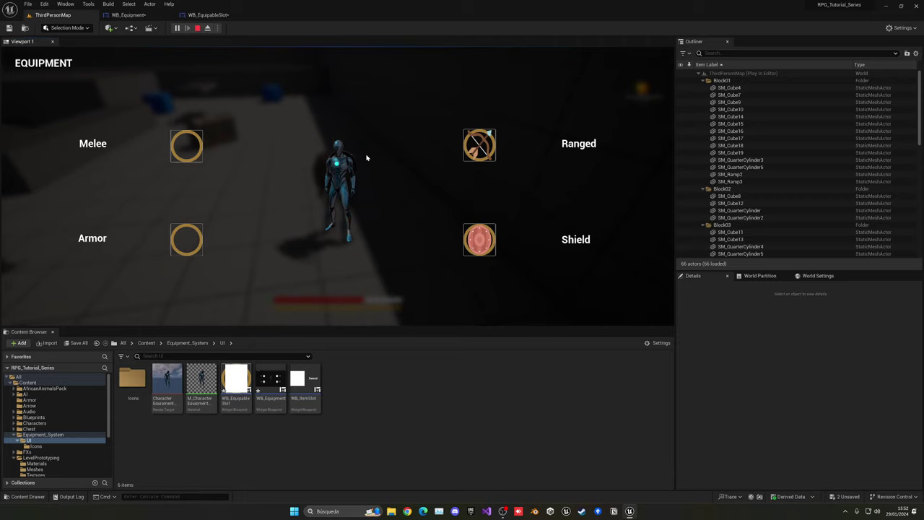
# Run around with the equipped gear, reopen the equipment screen, and equip the Light Sword and the armor
pyautogui.press('Tab')
pyautogui.press('w')
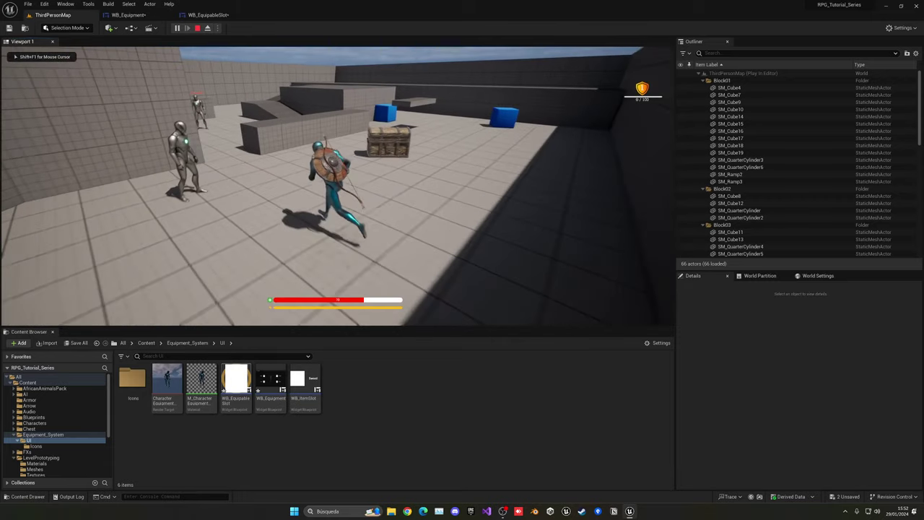
pyautogui.press('i')
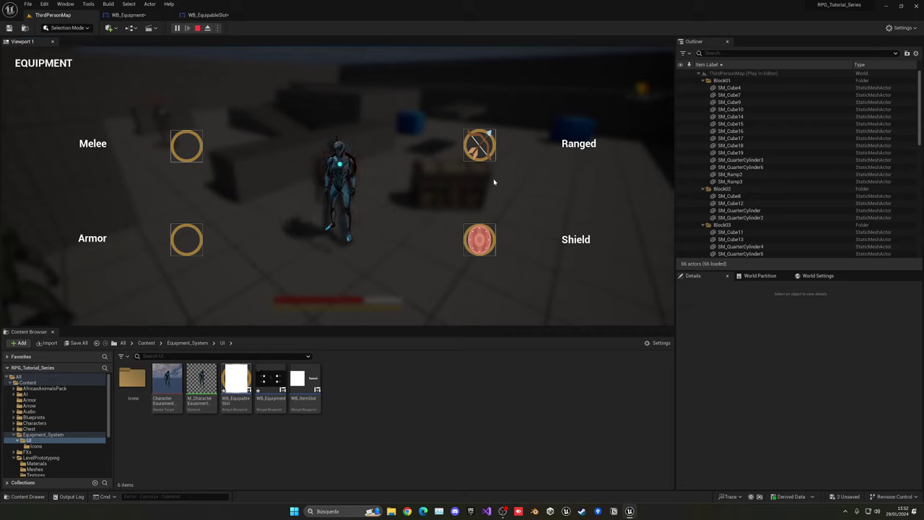
pyautogui.click(195, 148)
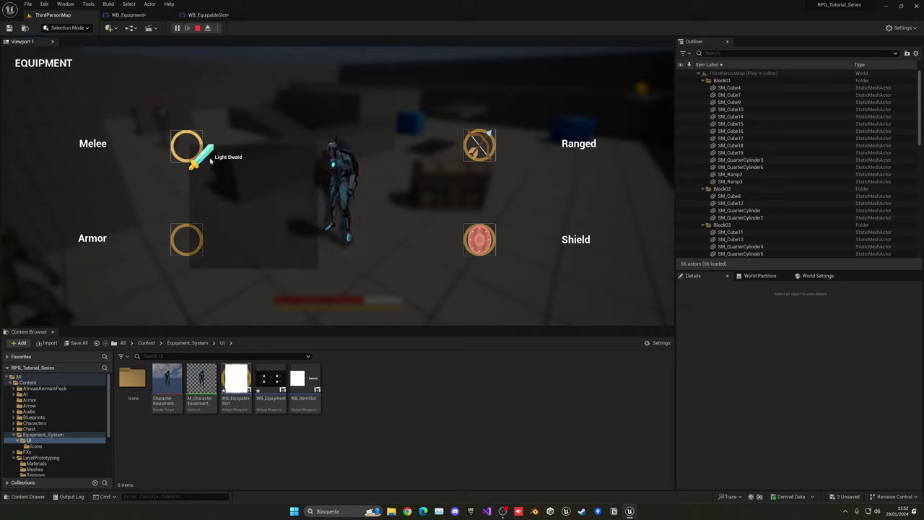
pyautogui.click(187, 245)
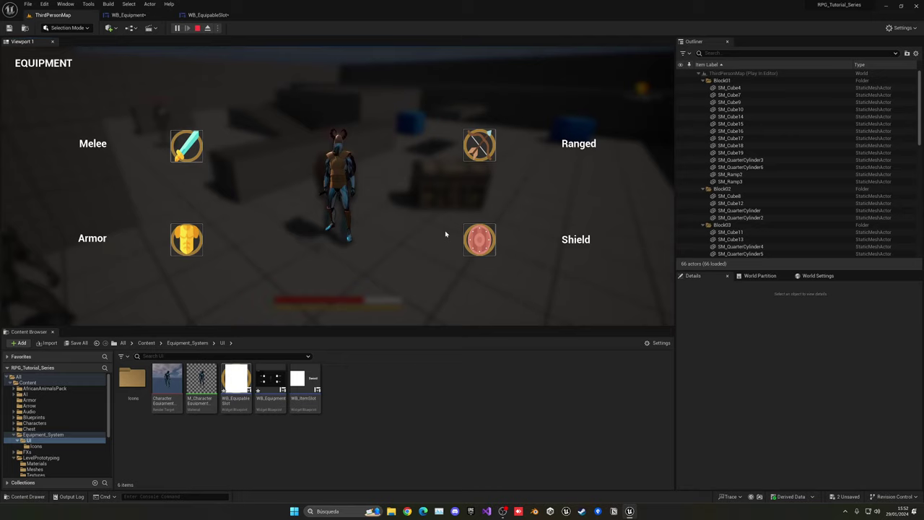
# Toggle the equipment screen between movements to check the four slot icons and the equipped character, and end the play session
pyautogui.press('Tab')
pyautogui.press('w')
pyautogui.press('Tab')
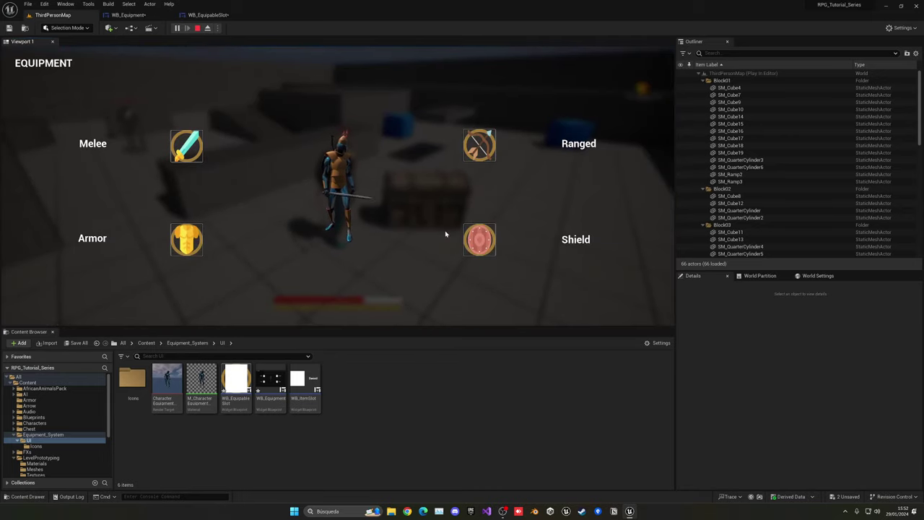
pyautogui.press('i')
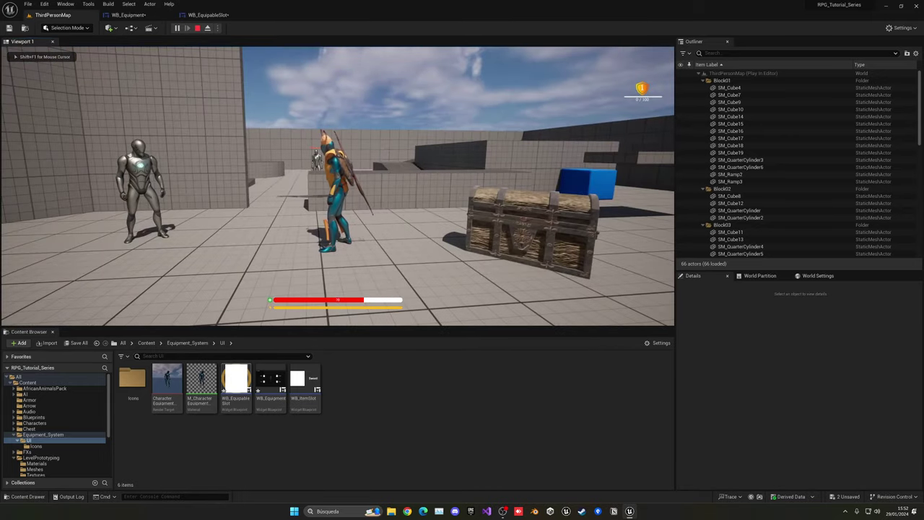
pyautogui.press('i')
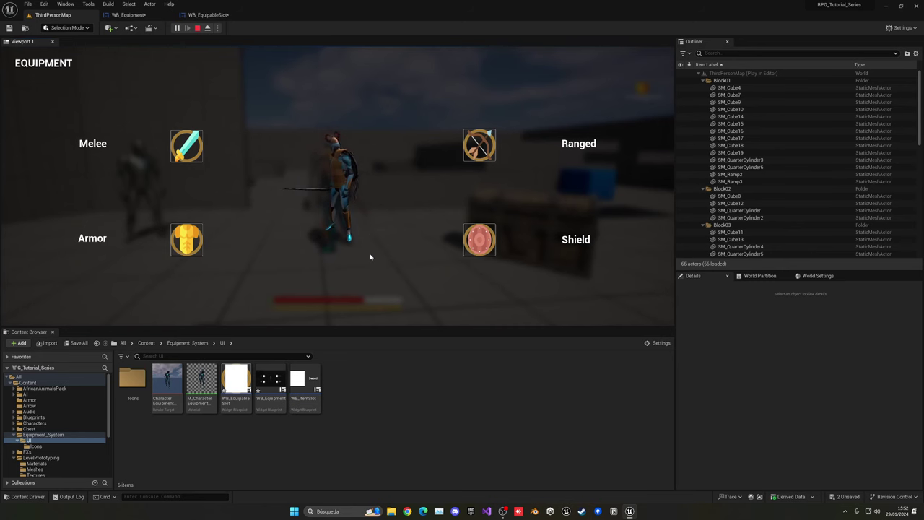
pyautogui.press('Escape')
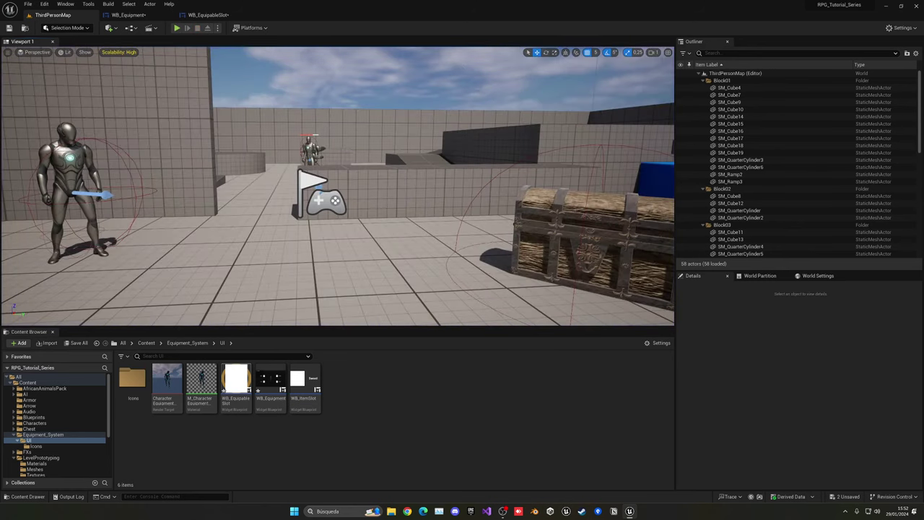
# Save all changes and play the level again to check the equipment screen, ending the session
pyautogui.click(177, 28)
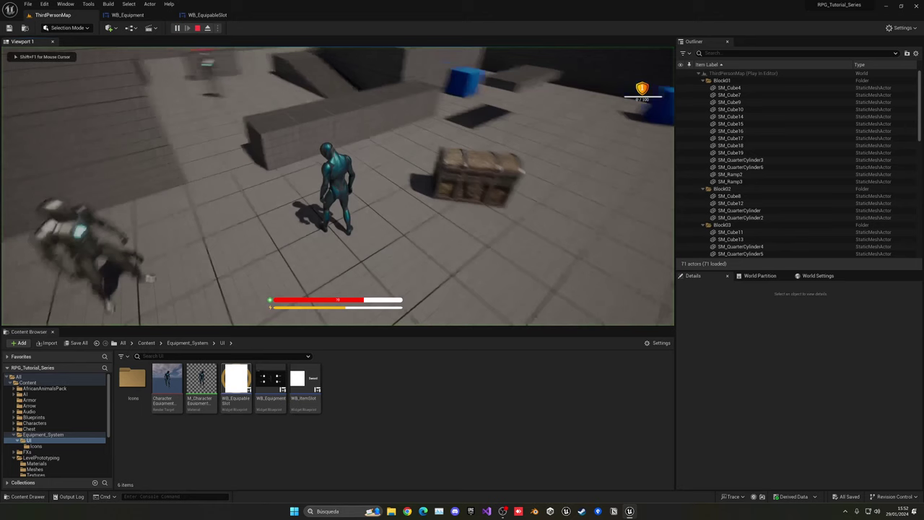
pyautogui.press('Tab')
pyautogui.press('Escape')
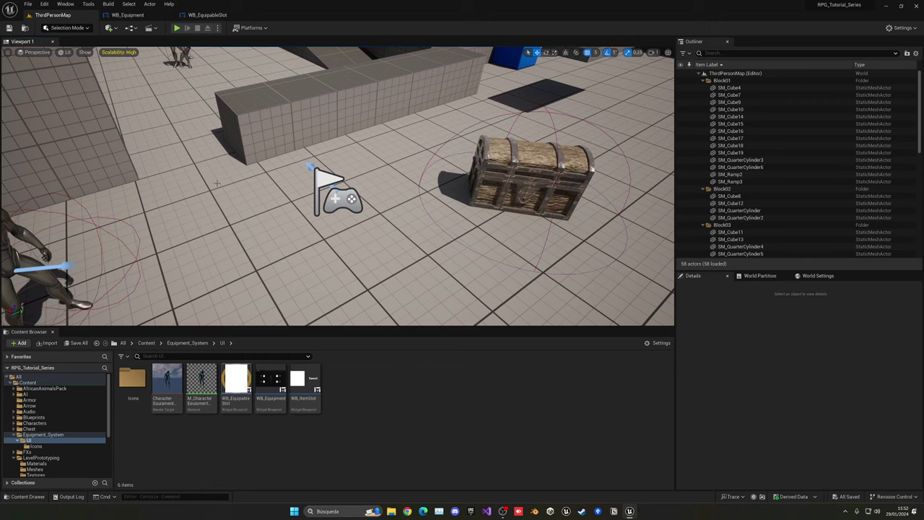
# Open WB_Equipment in the designer and select the Character Scale Box that holds the character viewport image
pyautogui.click(206, 15)
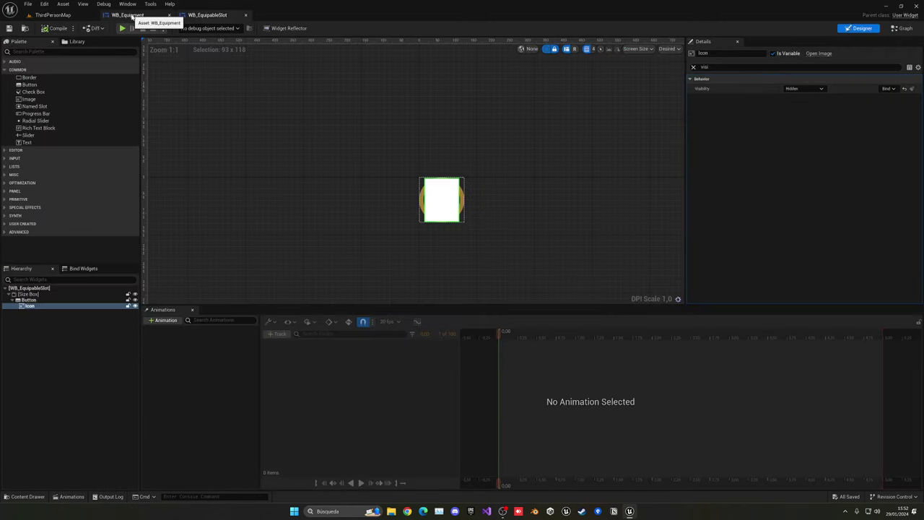
pyautogui.click(127, 15)
pyautogui.click(860, 29)
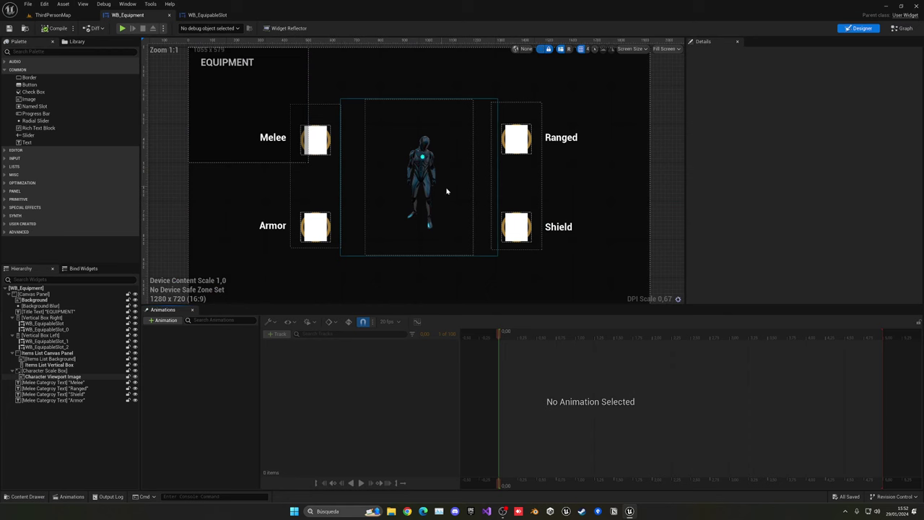
pyautogui.click(438, 211)
pyautogui.scroll(-1, 439, 211)
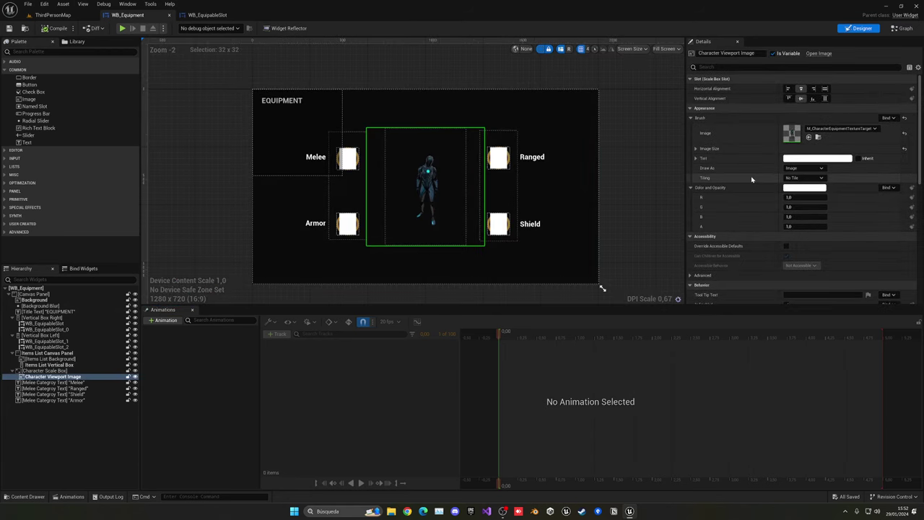
pyautogui.click(47, 371)
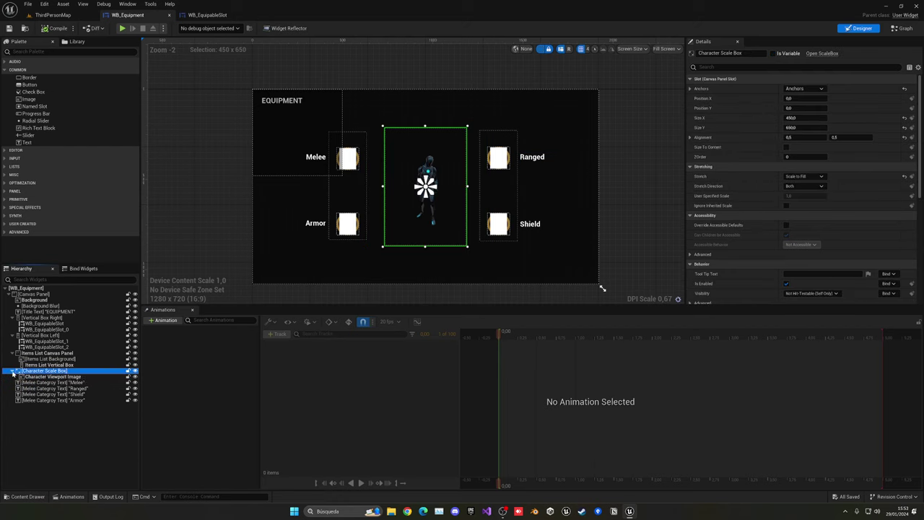
pyautogui.click(14, 371)
pyautogui.click(14, 371)
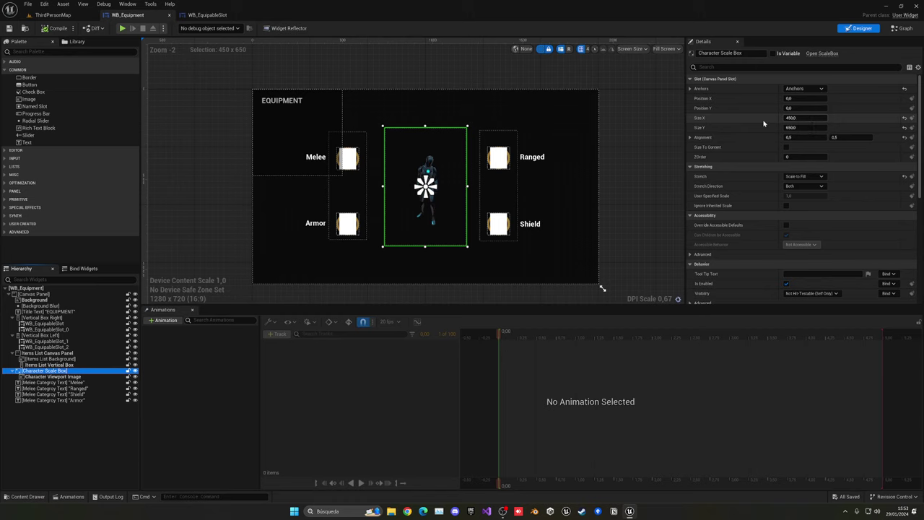
# Set the Character Scale Box to Size X 650 and Size Y 850, and save WB_Equipment
pyautogui.click(790, 119)
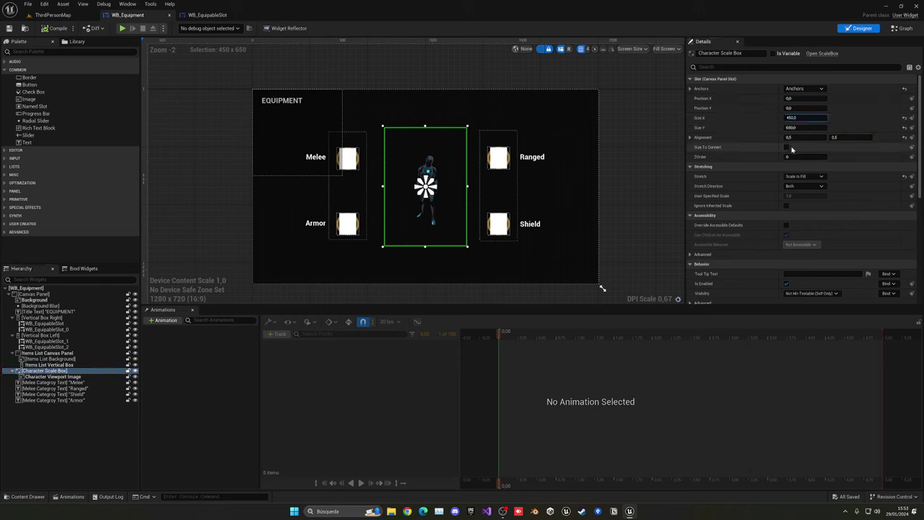
pyautogui.write('6')
pyautogui.press('Return')
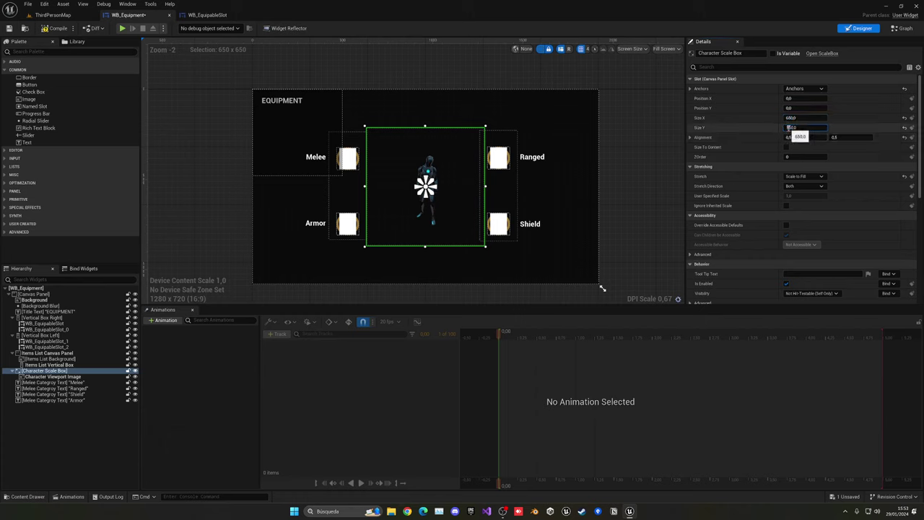
pyautogui.press('Return')
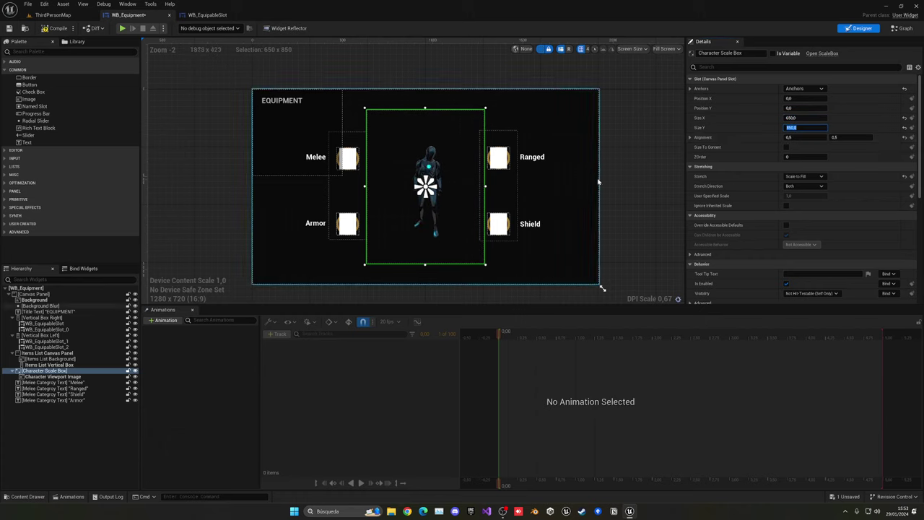
pyautogui.click(9, 28)
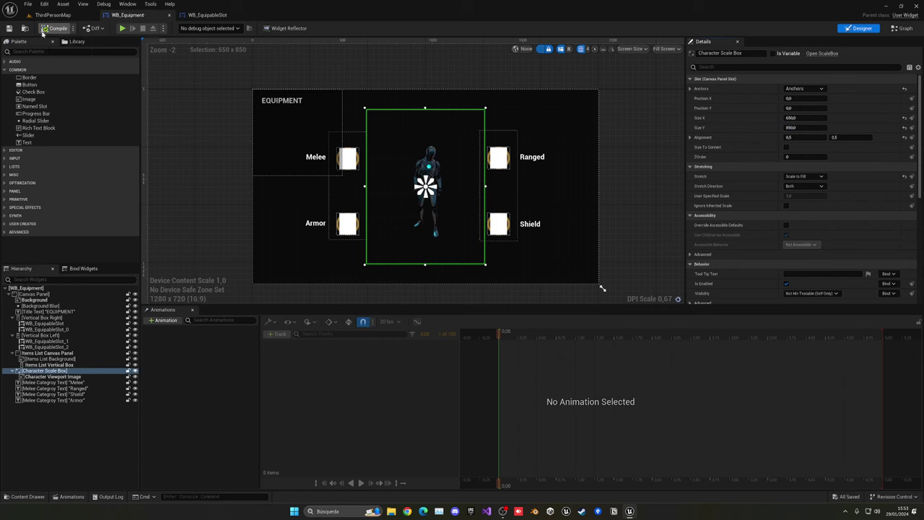
# Open the BP_ThirdPersonCharacter blueprint from the ThirdPerson Blueprints folder
pyautogui.click(70, 16)
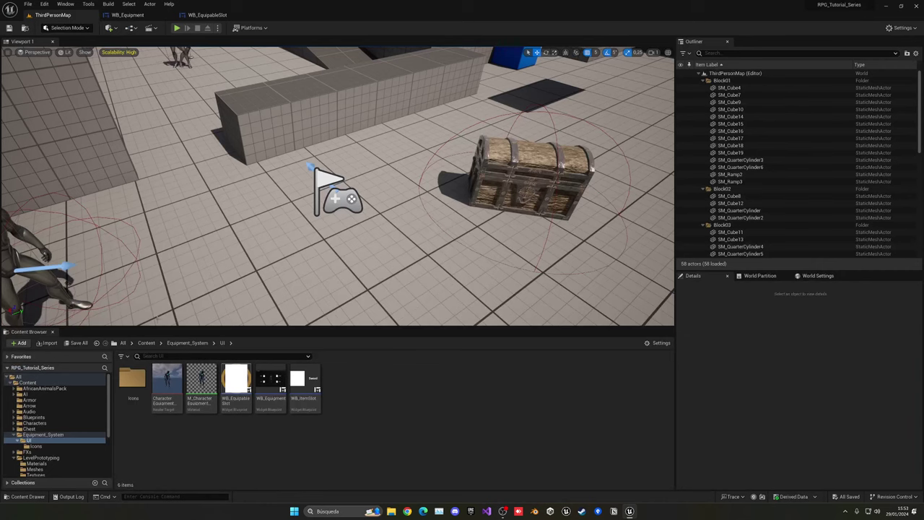
pyautogui.click(147, 343)
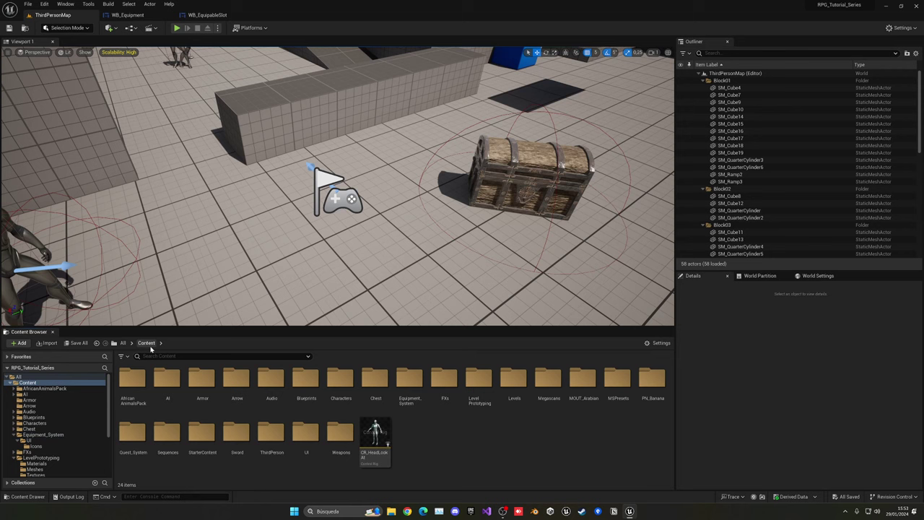
pyautogui.doubleClick(336, 379)
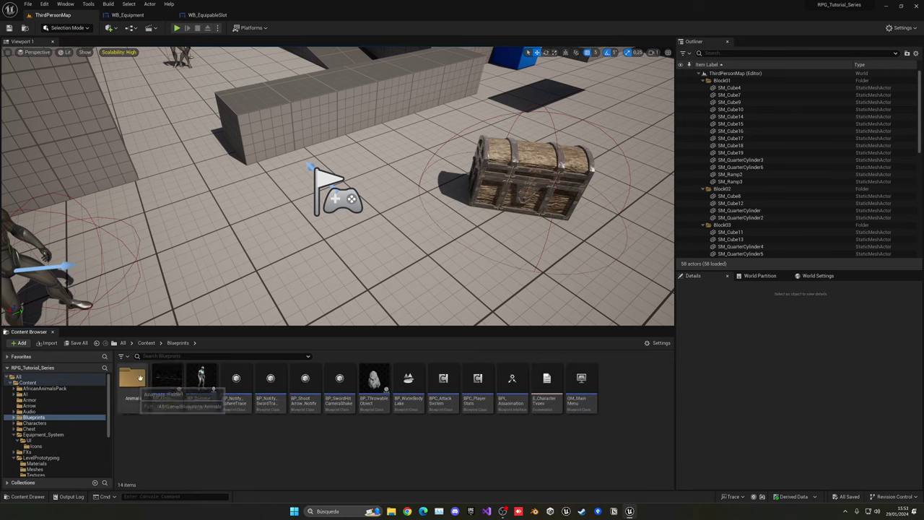
pyautogui.click(147, 343)
pyautogui.click(274, 446)
pyautogui.doubleClick(275, 447)
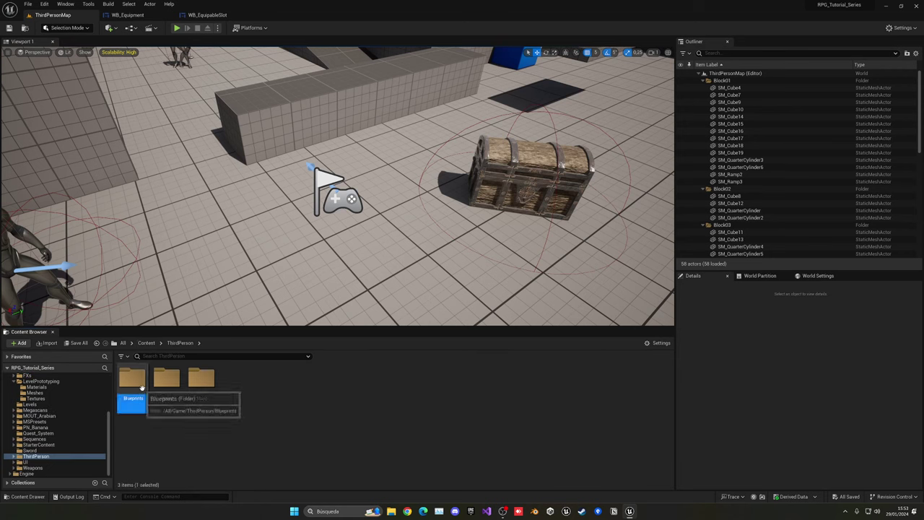
pyautogui.doubleClick(132, 379)
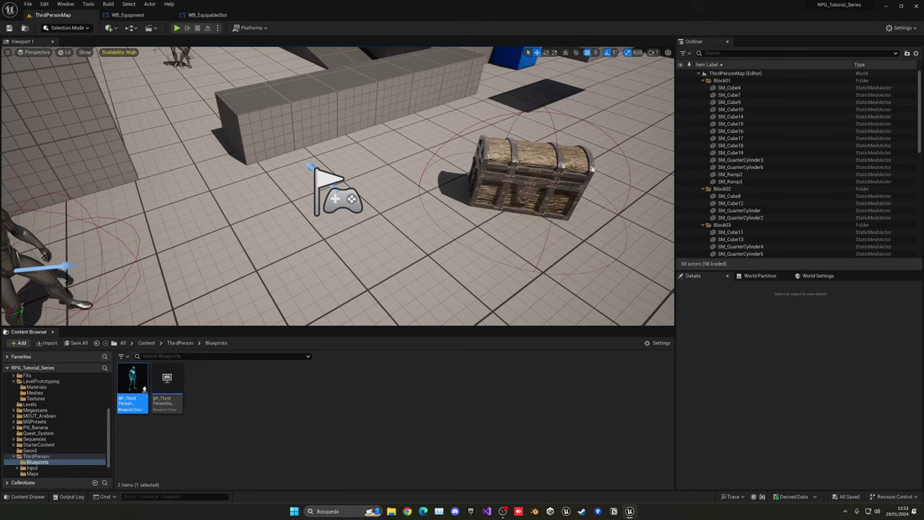
# Select the EquipmentSpringArm that carries the SceneCaptureComponent2D and set its Target Arm Length to 120
pyautogui.scroll(-5, 83, 175)
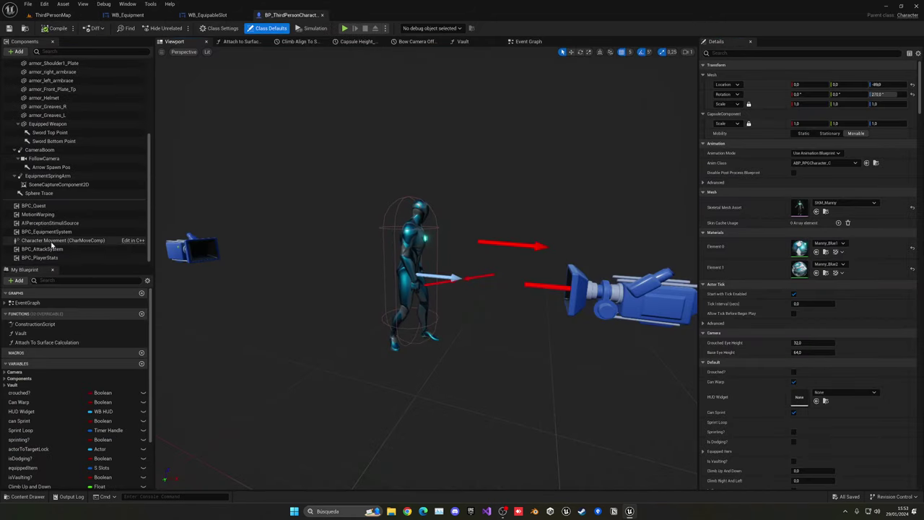
pyautogui.click(58, 184)
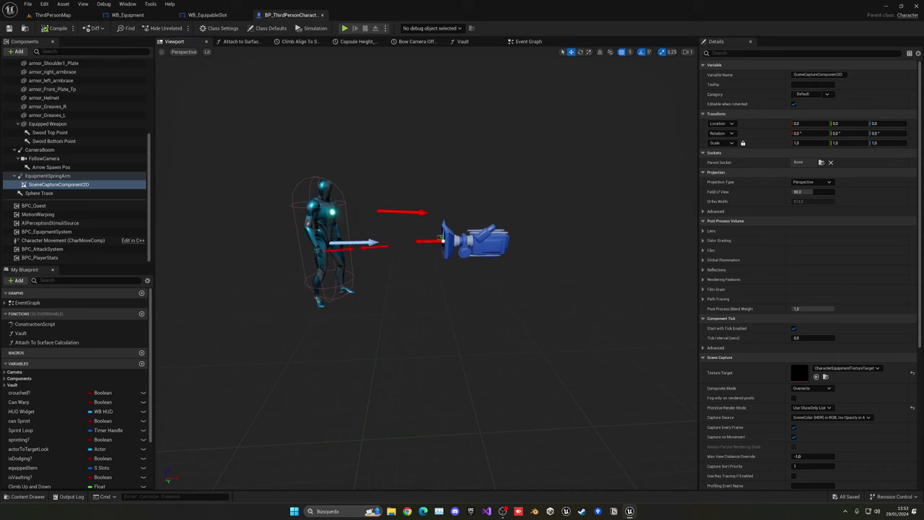
pyautogui.click(75, 177)
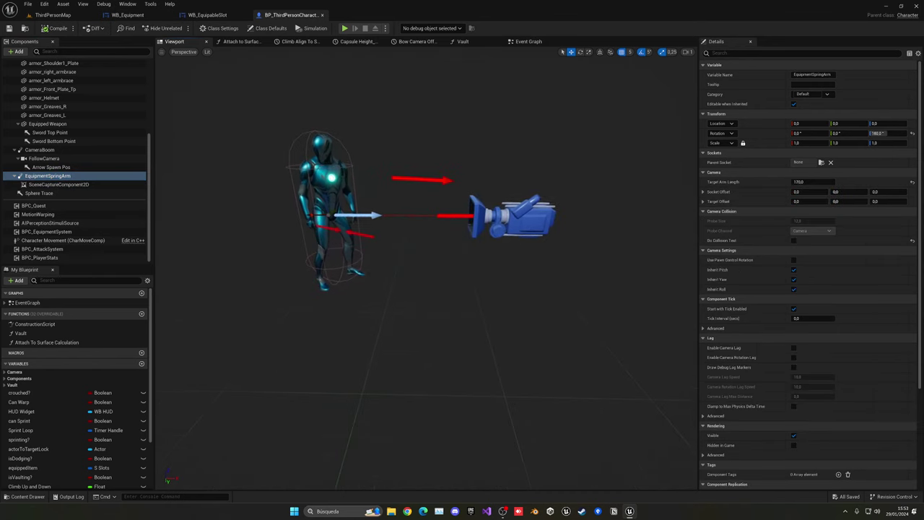
pyautogui.click(812, 182)
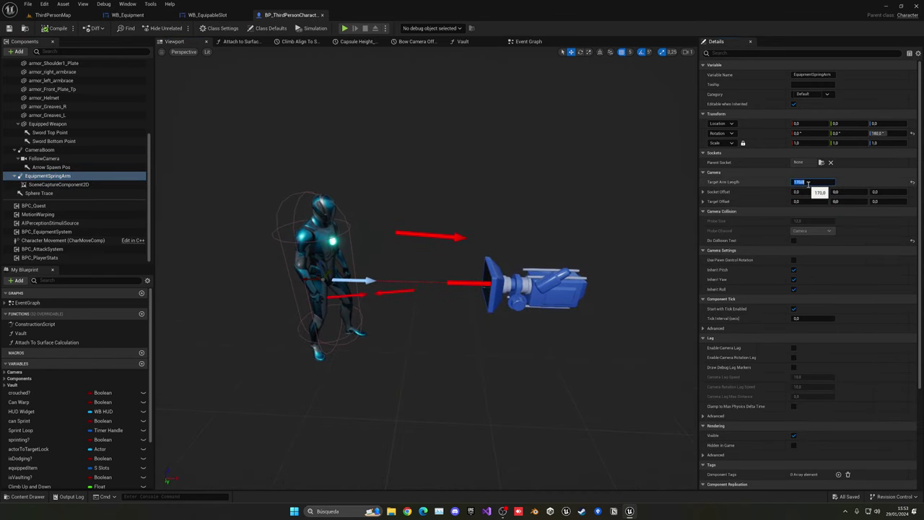
pyautogui.write('120')
pyautogui.press('Return')
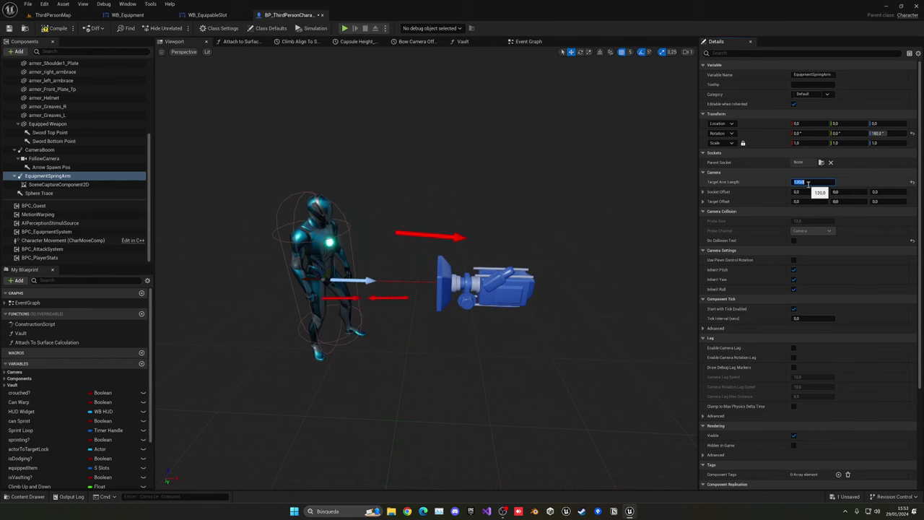
# Play the level and bring up the equipment screen to check the character's size with the shorter arm, ending the session
pyautogui.click(73, 17)
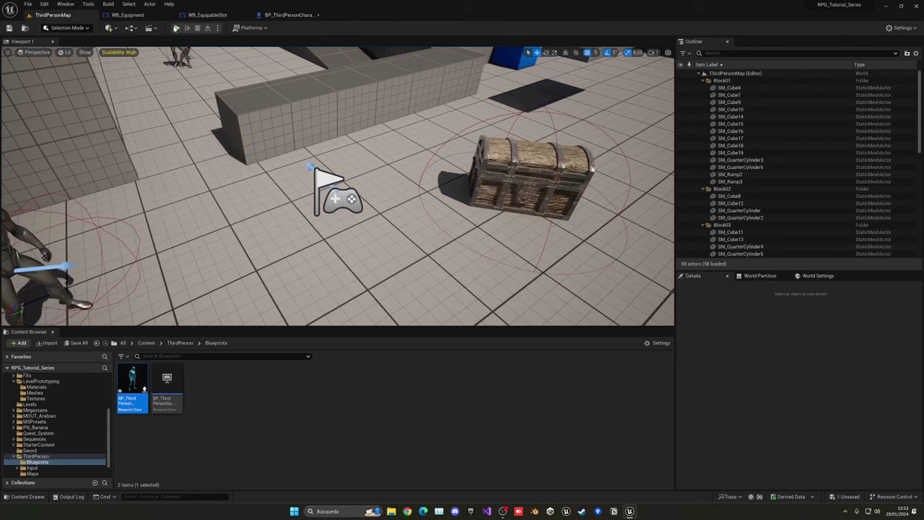
pyautogui.click(177, 29)
pyautogui.press('c')
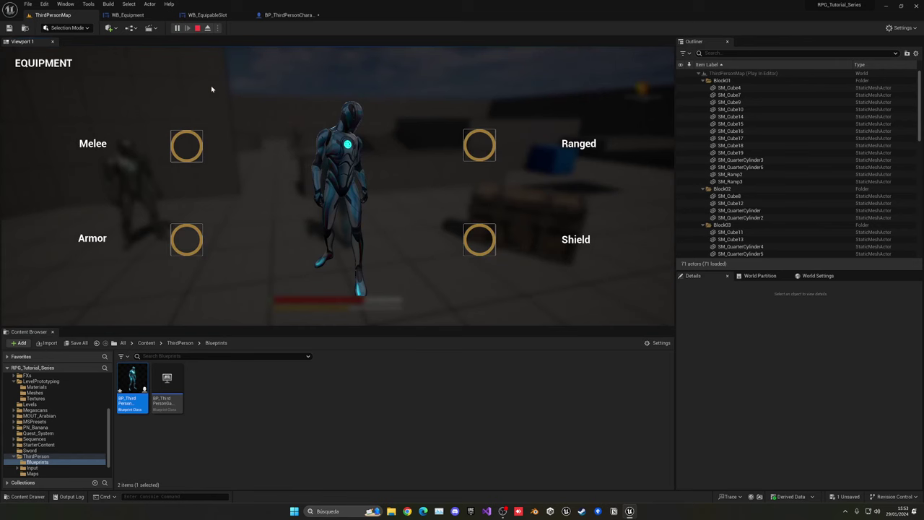
pyautogui.press('Escape')
# Set the EquipmentSpringArm's Target Arm Length to 150 and compile the character blueprint
pyautogui.click(288, 14)
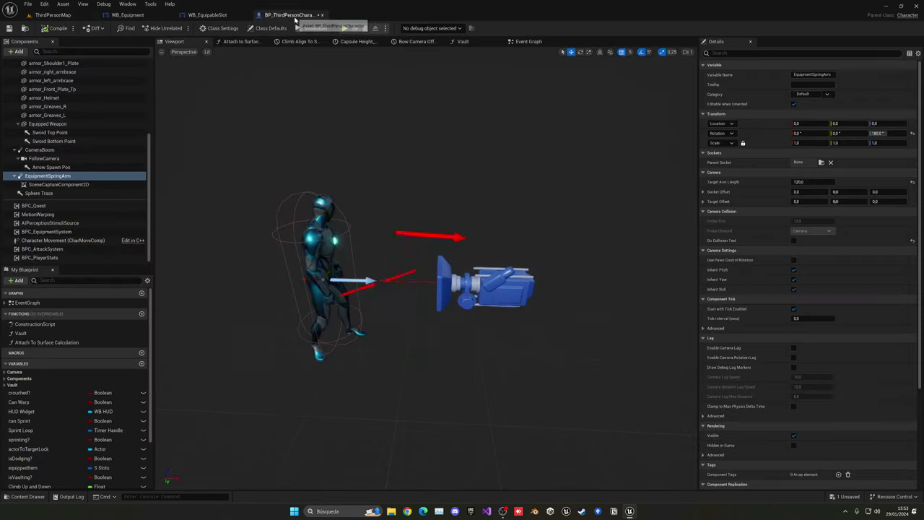
pyautogui.click(800, 182)
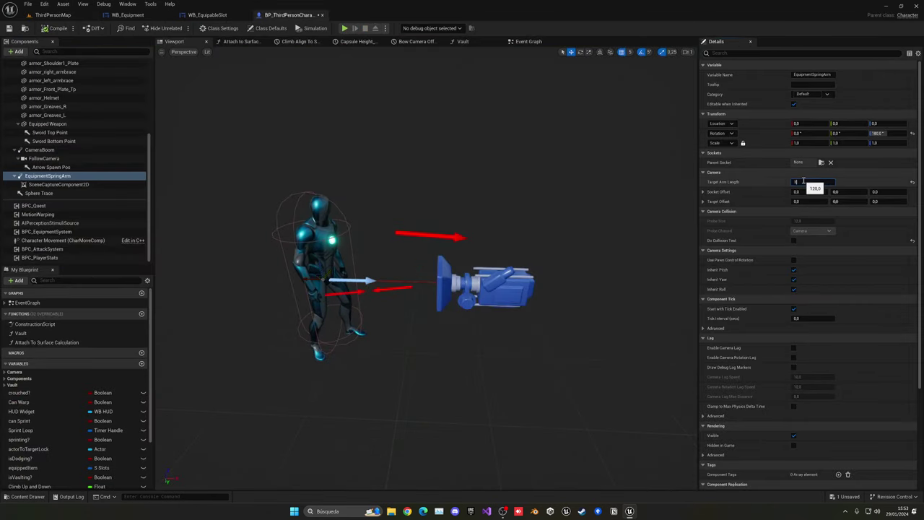
pyautogui.write('150')
pyautogui.press('Return')
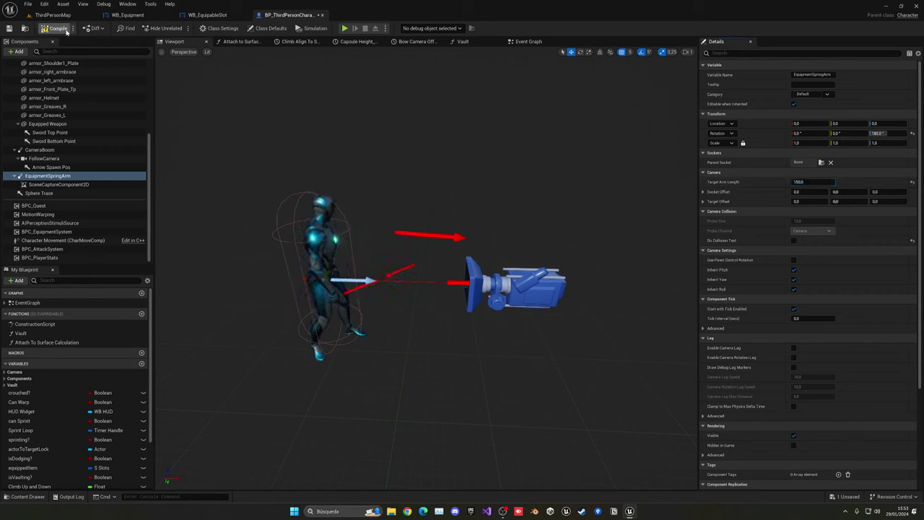
pyautogui.click(58, 28)
# Play ThirdPersonMap again to check the character preview at the 150 arm length, and end the session
pyautogui.click(52, 14)
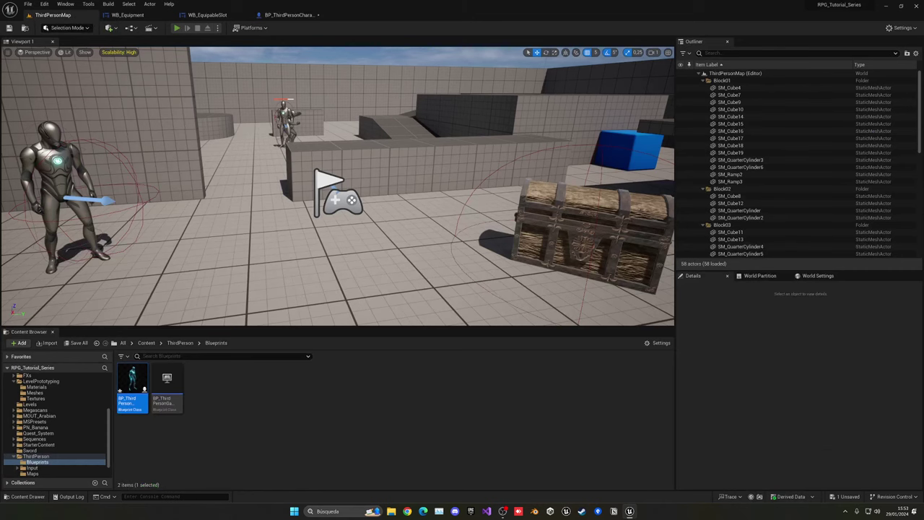
pyautogui.click(177, 28)
pyautogui.press('Tab')
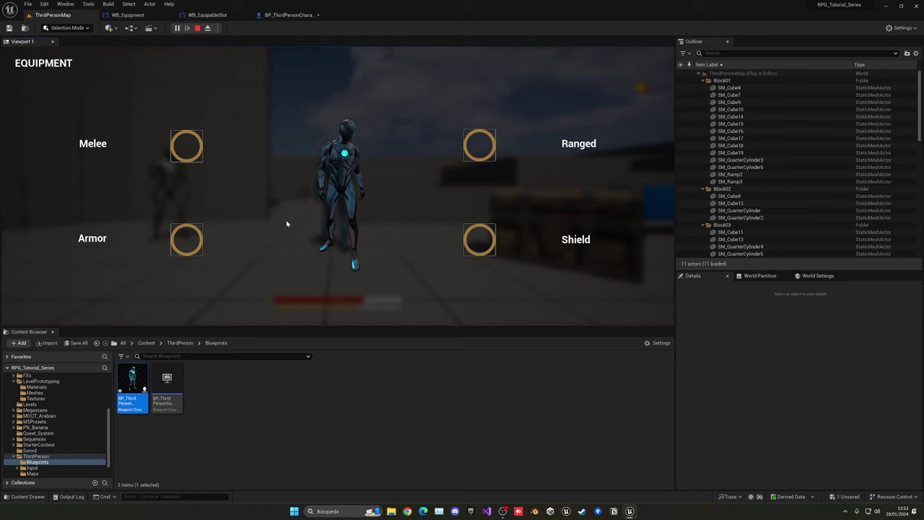
pyautogui.press('Escape')
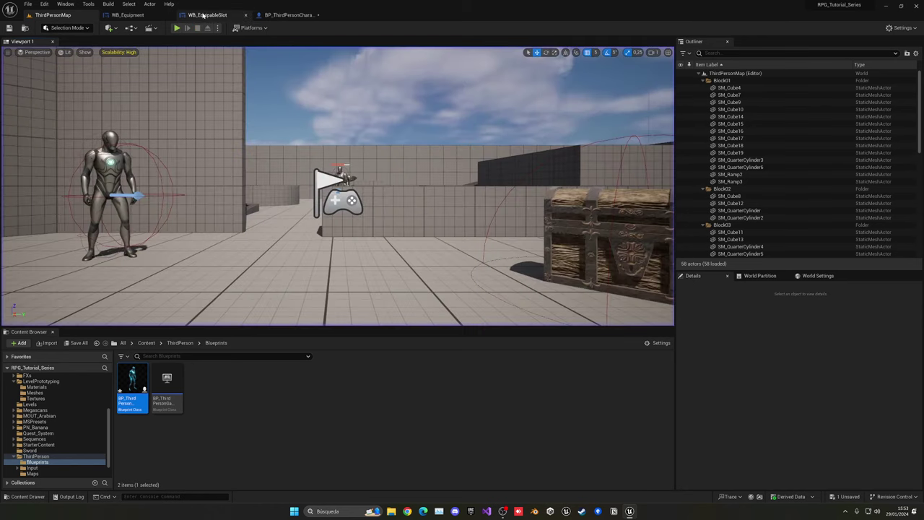
# Narrow the SceneCaptureComponent2D's Field of View and set the EquipmentSpringArm's Target Arm Length to 200
pyautogui.click(289, 14)
pyautogui.click(68, 184)
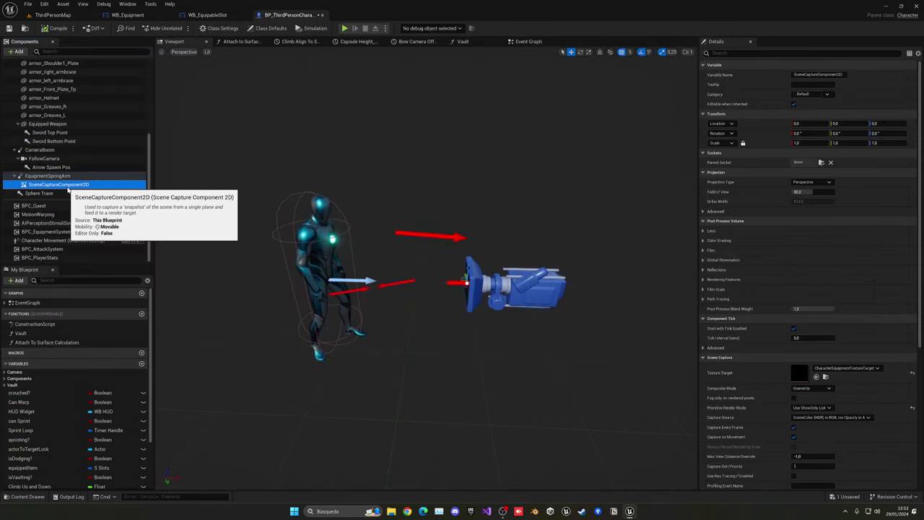
pyautogui.click(798, 192)
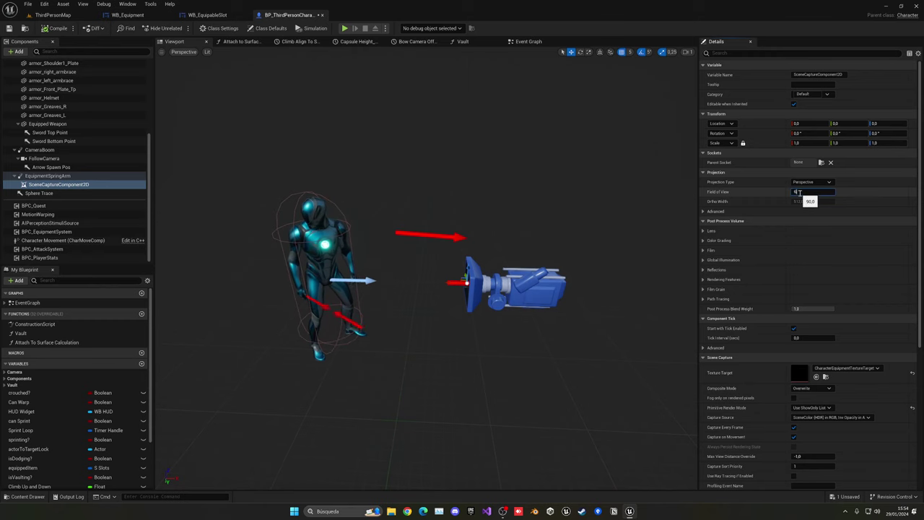
pyautogui.click(47, 175)
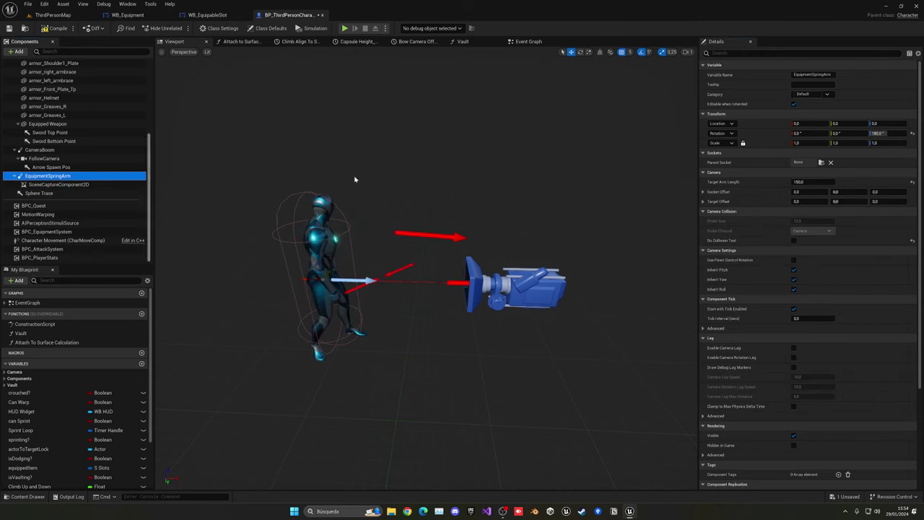
pyautogui.click(803, 182)
pyautogui.write('200')
pyautogui.press('Return')
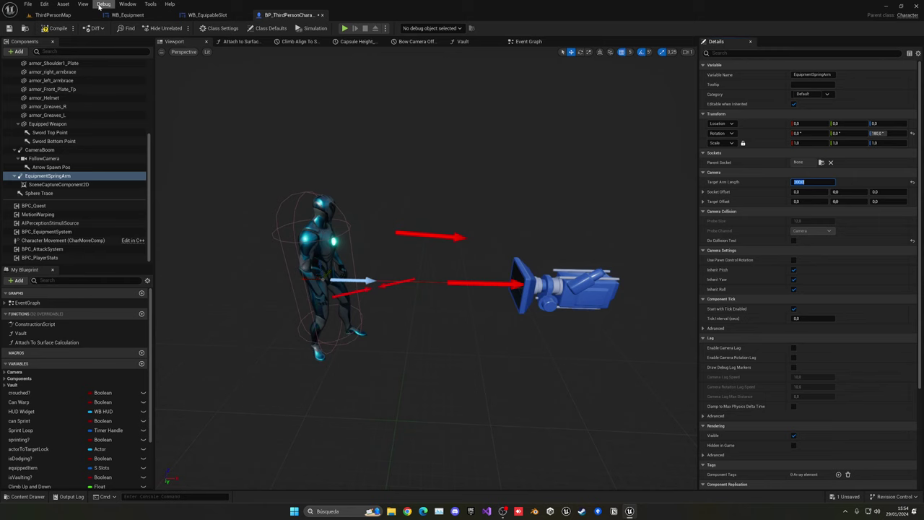
# Play the level and open the equipment screen to check the preview with the narrower field of view, ending the session
pyautogui.click(69, 17)
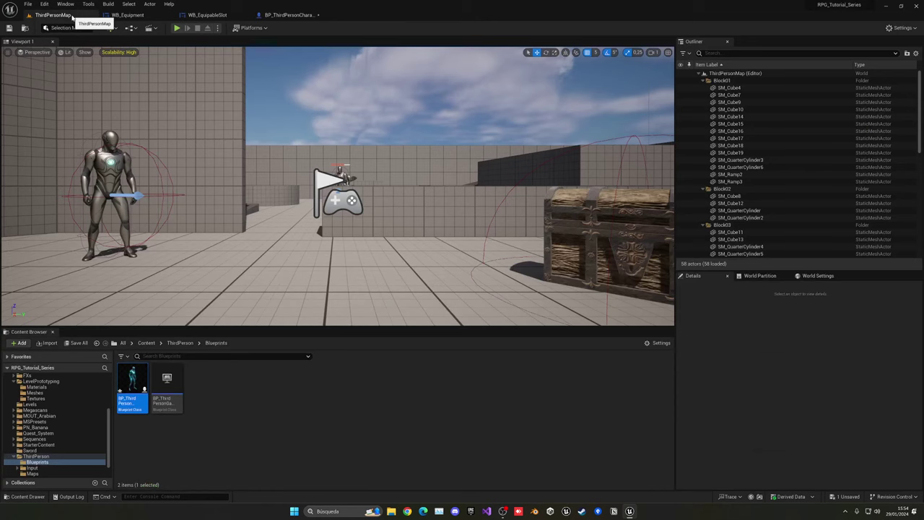
pyautogui.click(178, 29)
pyautogui.click(225, 81)
pyautogui.press('i')
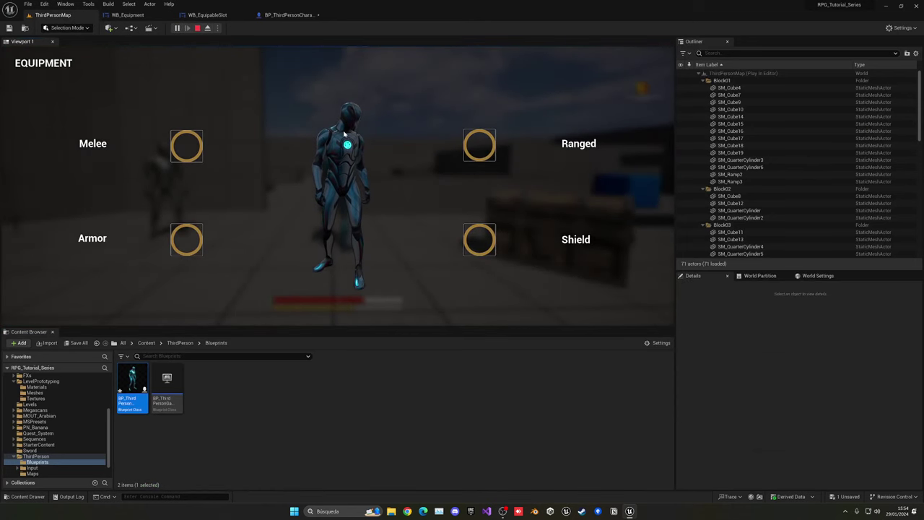
pyautogui.press('Escape')
# Return to BP_ThirdPersonCharacter and narrow the SceneCaptureComponent2D's Field of View further
pyautogui.click(127, 15)
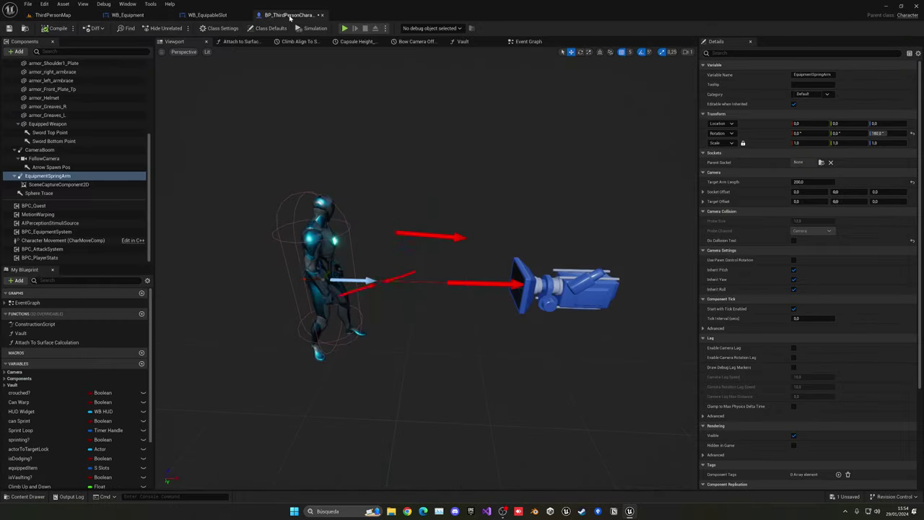
pyautogui.click(59, 184)
pyautogui.click(798, 192)
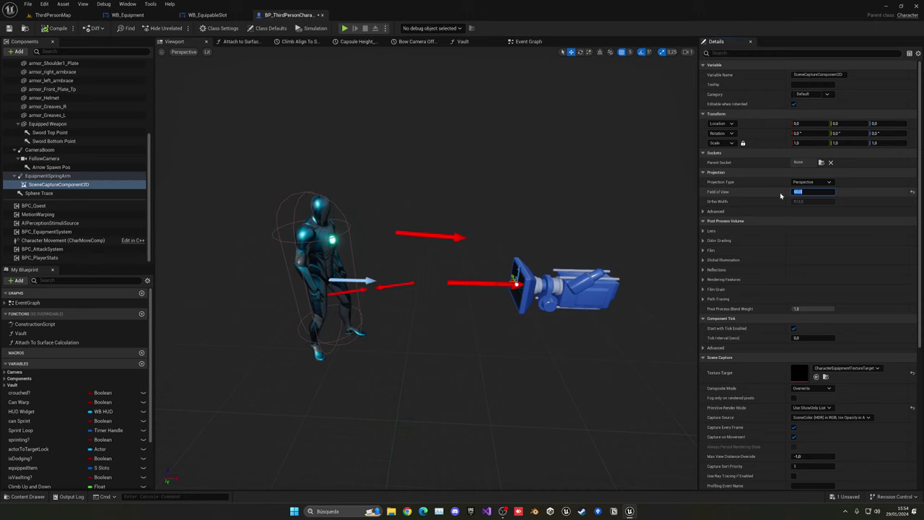
pyautogui.write('90')
pyautogui.press('Return')
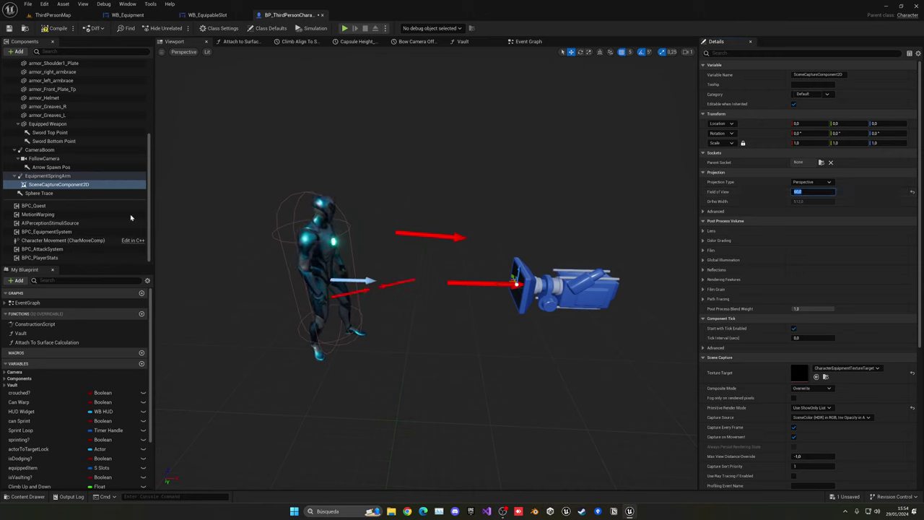
# Set the EquipmentSpringArm's Target Arm Length to 230
pyautogui.click(80, 177)
pyautogui.click(812, 183)
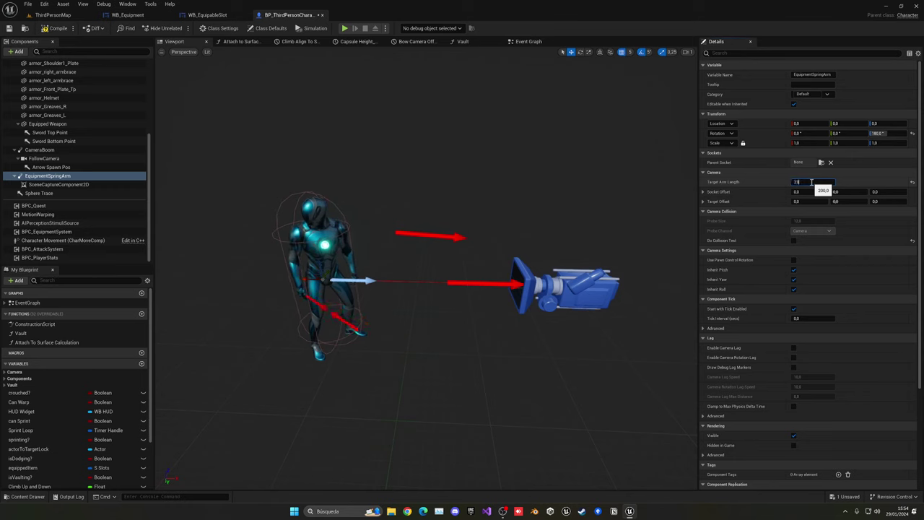
pyautogui.write('230')
pyautogui.press('Return')
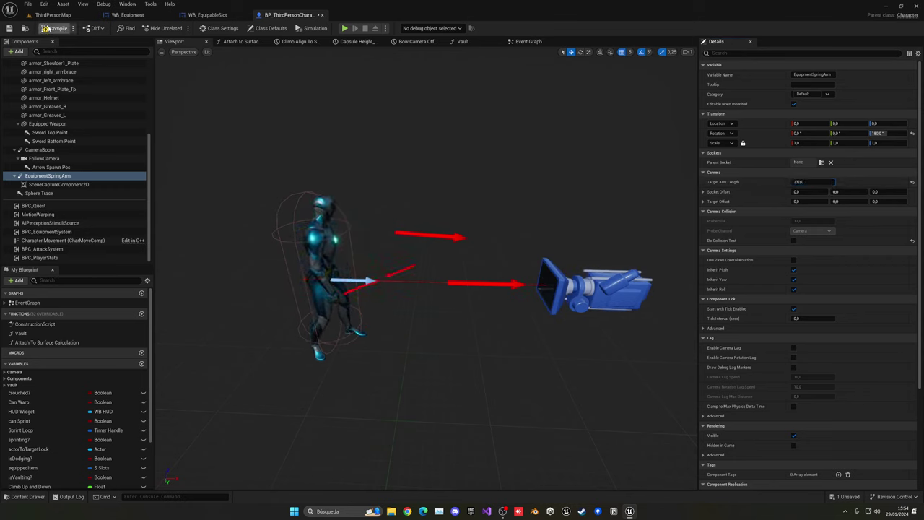
# Play the level and open the equipment screen to check the character preview with the 230 arm length, ending the session
pyautogui.click(53, 15)
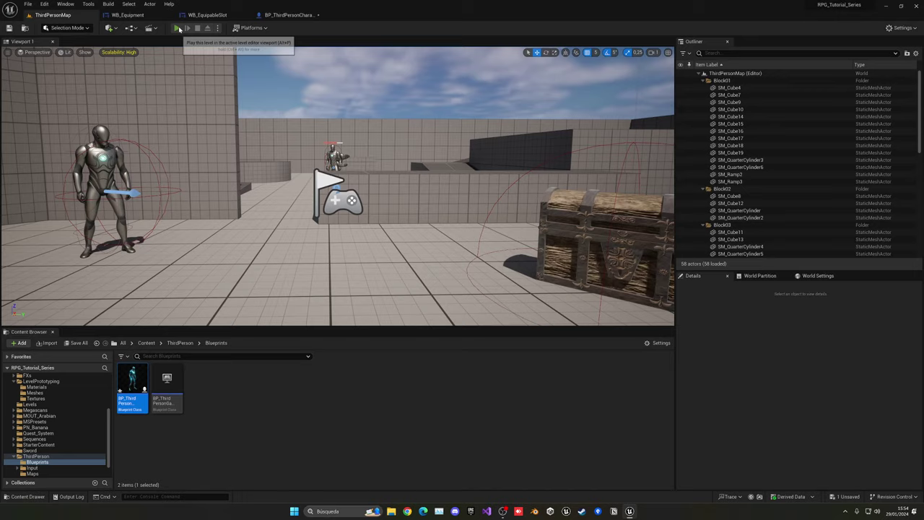
pyautogui.click(177, 27)
pyautogui.press('i')
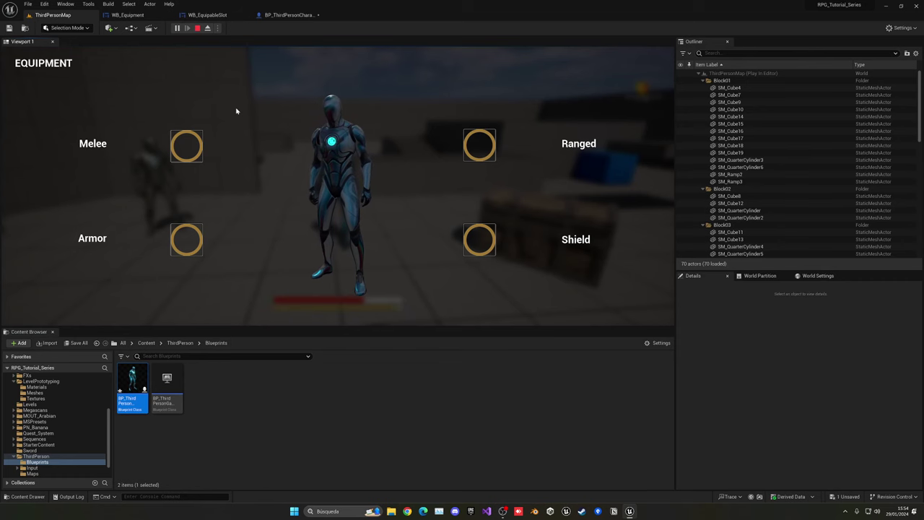
pyautogui.press('Escape')
# Set the Character Scale Box in WB_Equipment to Size X 550 and Size Y 750
pyautogui.click(208, 15)
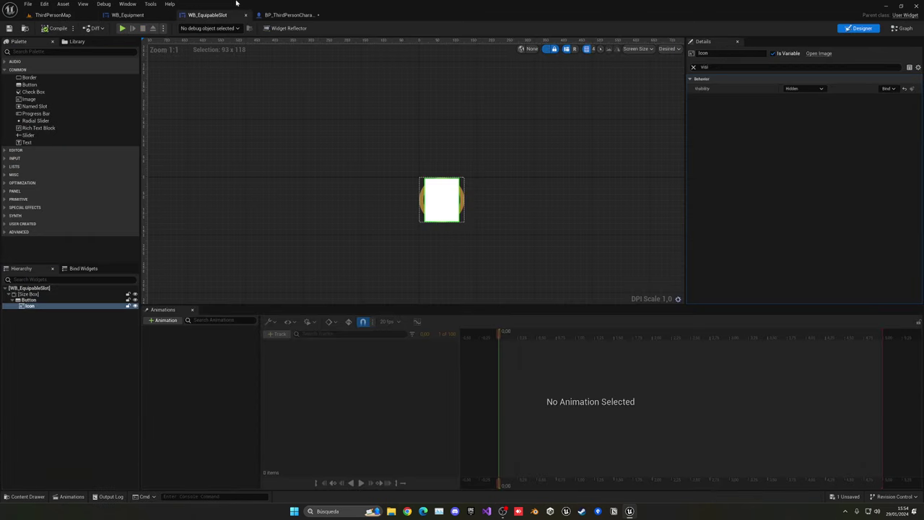
pyautogui.click(143, 12)
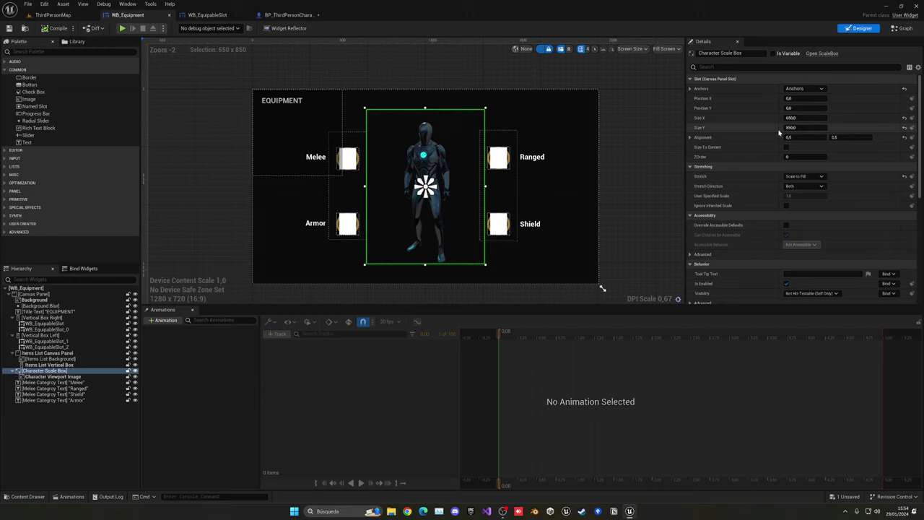
pyautogui.click(790, 119)
pyautogui.write('5')
pyautogui.press('Return')
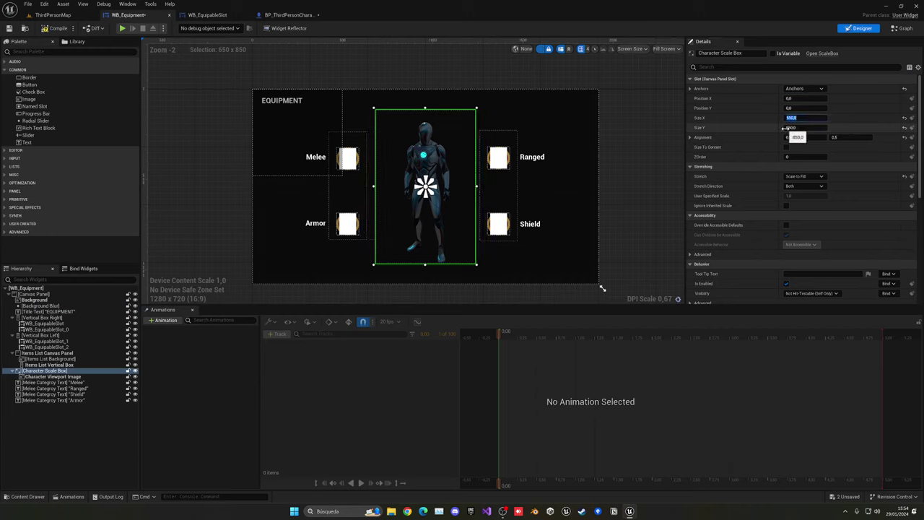
pyautogui.press('Return')
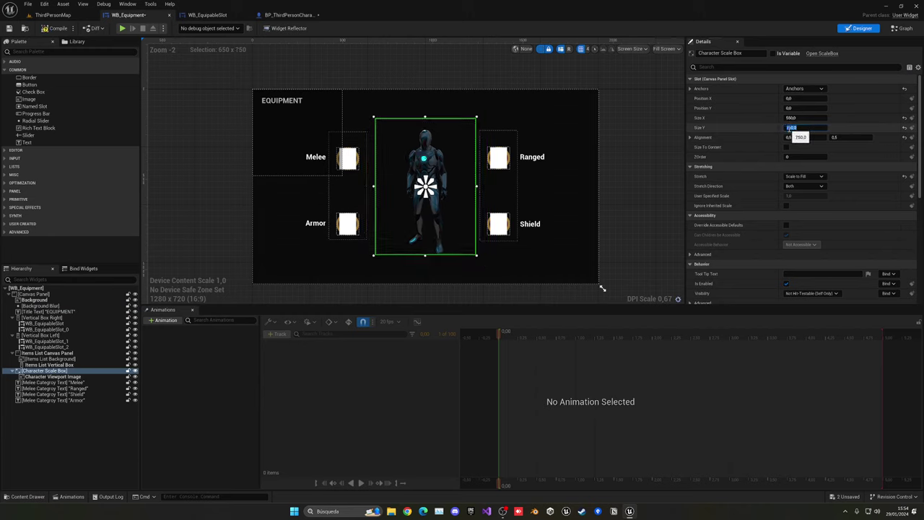
# Play the level and open the equipment screen to check the 550 by 750 character preview, ending the session
pyautogui.click(52, 15)
pyautogui.click(176, 27)
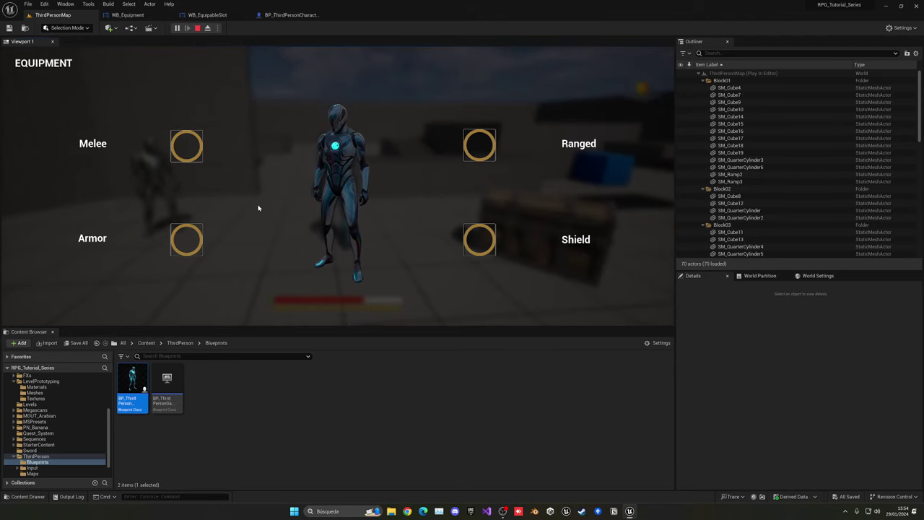
pyautogui.press('Escape')
# Set the font size of the Melee, Ranged, Shield and Armor category texts in WB_Equipment to 45
pyautogui.click(127, 14)
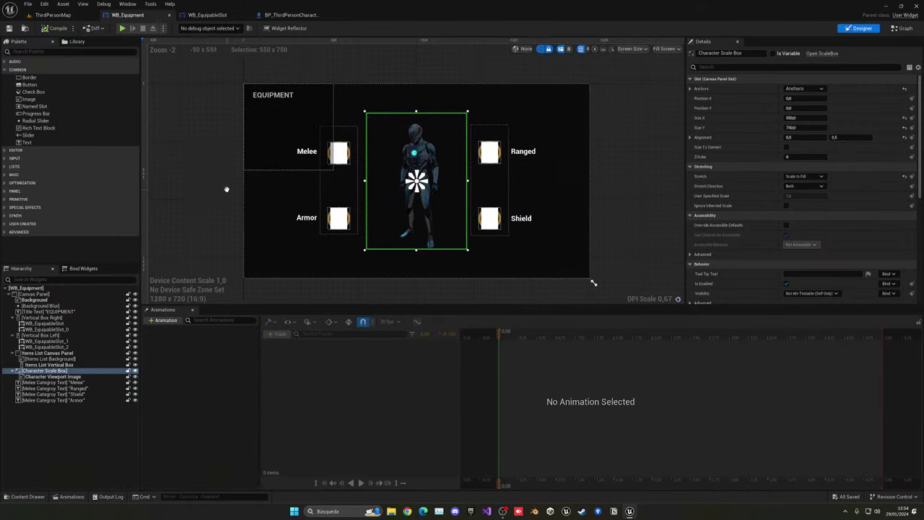
pyautogui.click(59, 383)
pyautogui.keyDown('shift'); pyautogui.click(72, 400); pyautogui.keyUp('shift')
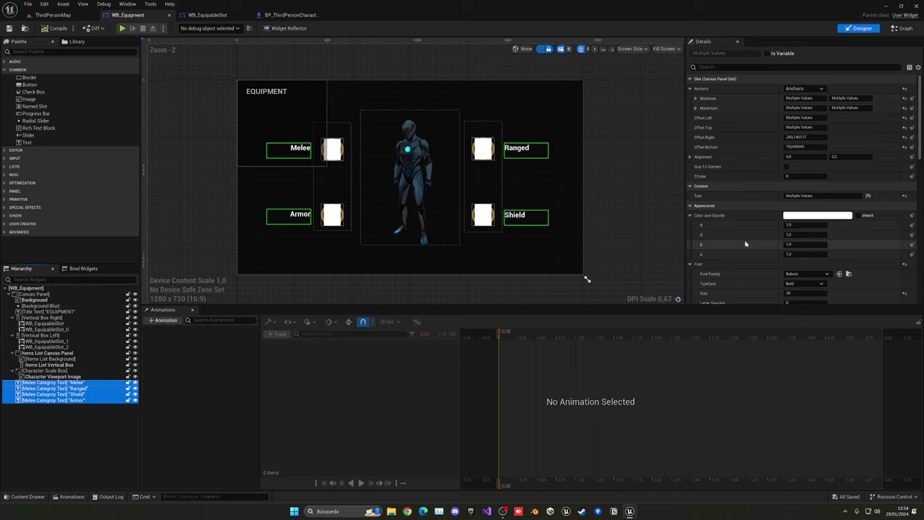
pyautogui.scroll(-4, 753, 209)
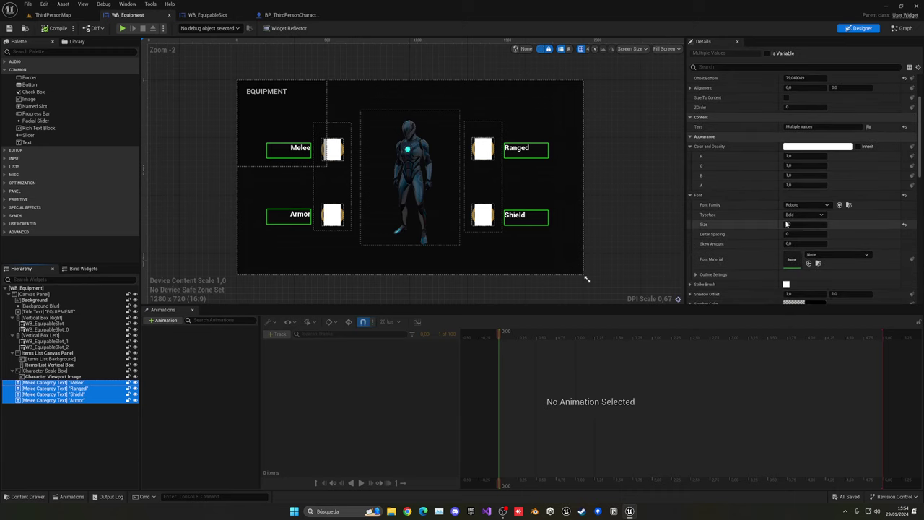
pyautogui.click(787, 224)
pyautogui.write('50')
pyautogui.press('Return')
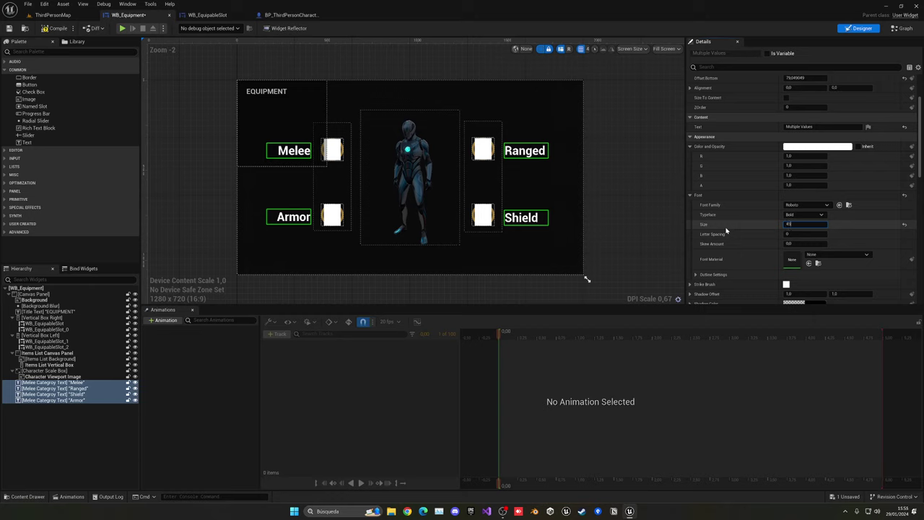
pyautogui.write('45')
pyautogui.press('Return')
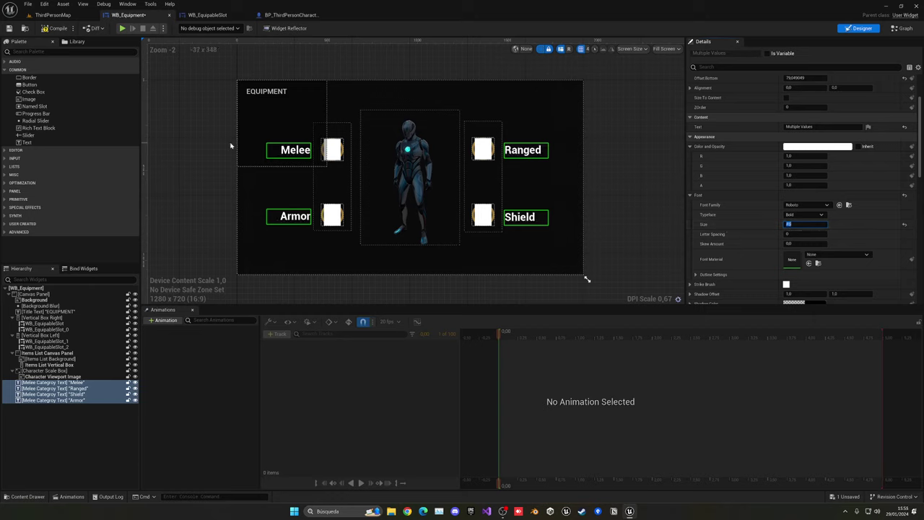
pyautogui.click(196, 118)
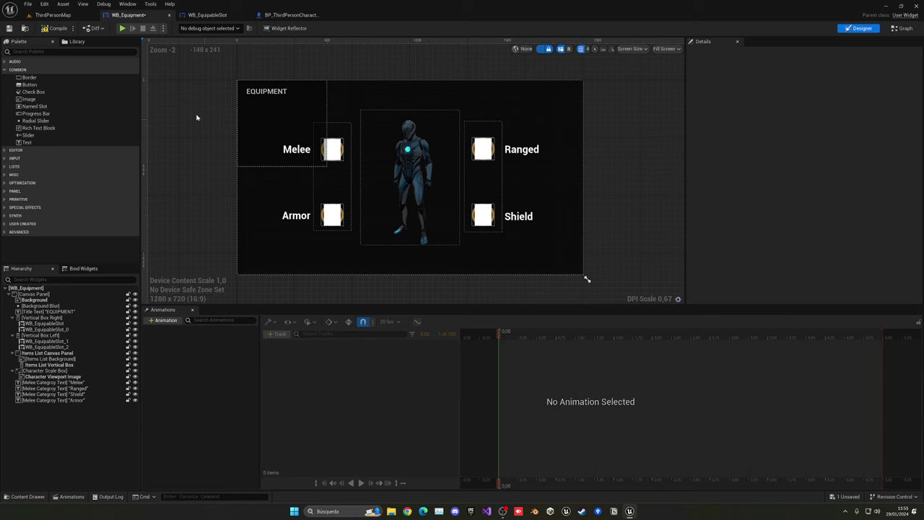
# Play the level and open the equipment screen to check the enlarged category labels and slot hover, ending the session
pyautogui.click(58, 15)
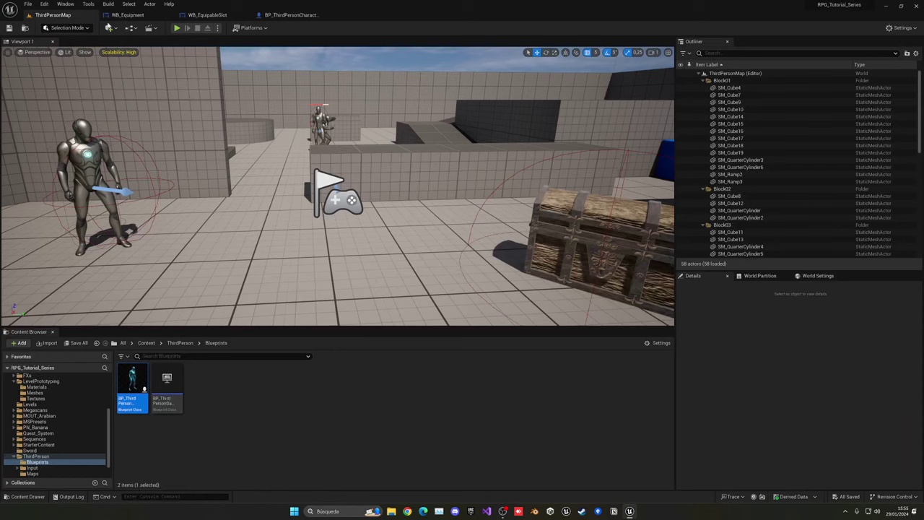
pyautogui.click(177, 28)
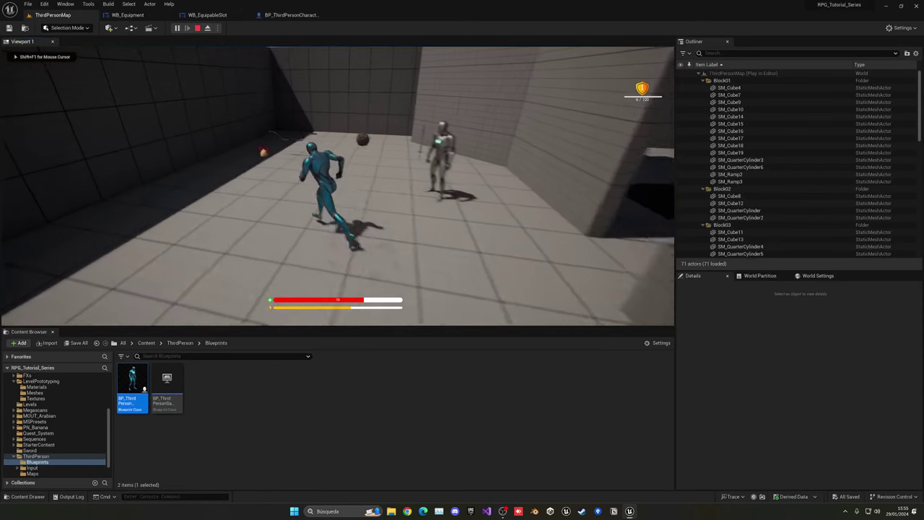
pyautogui.press('e')
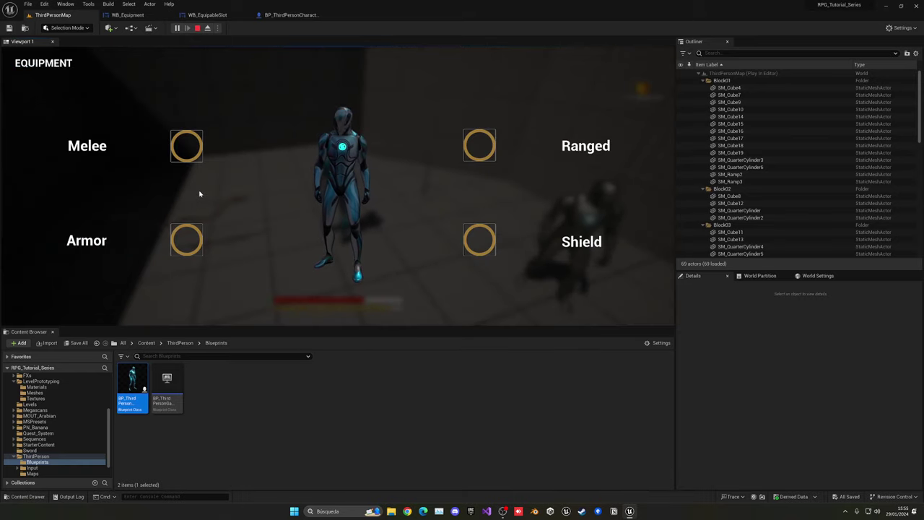
pyautogui.moveTo(673, 129); pyautogui.dragTo(687, 148)
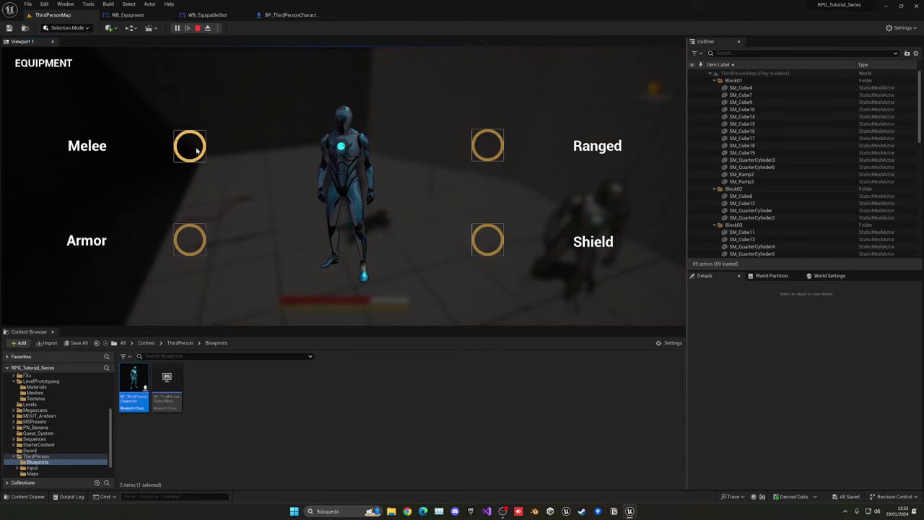
pyautogui.moveTo(195, 150)
pyautogui.press('Escape')
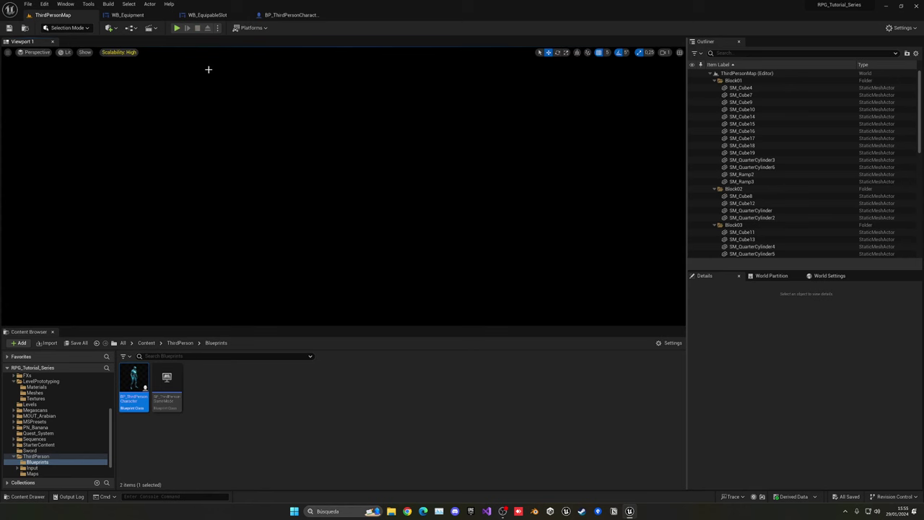
# Examine the slot settings of the Ranged equipable slot and its Vertical Box Right in WB_Equipment
pyautogui.click(130, 14)
pyautogui.click(202, 15)
pyautogui.click(129, 14)
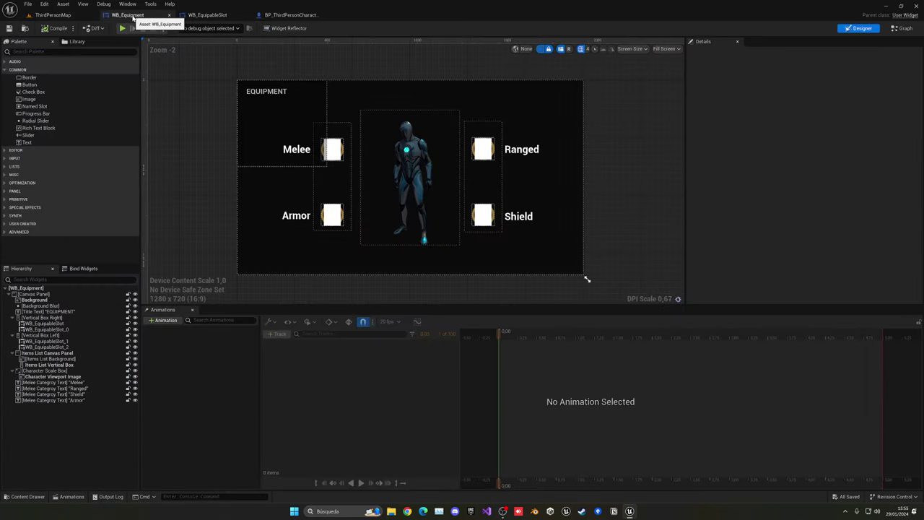
pyautogui.click(43, 324)
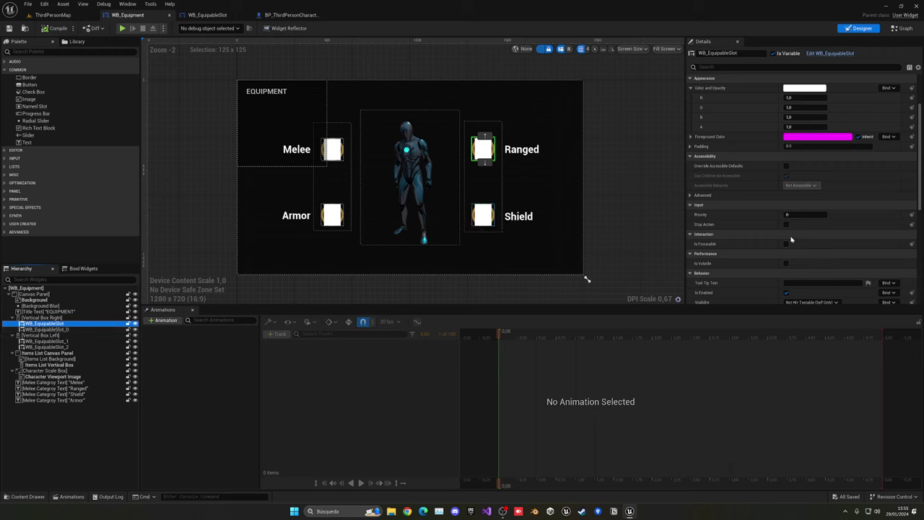
pyautogui.scroll(3, 791, 239)
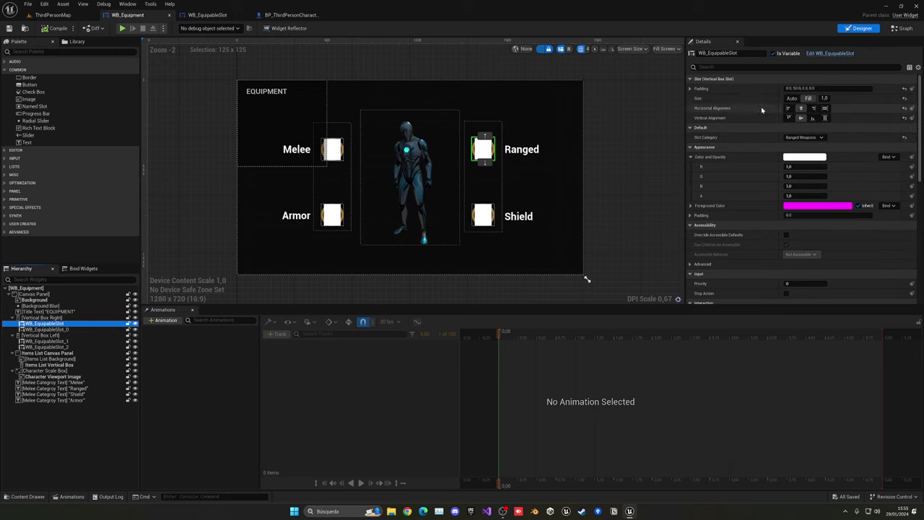
pyautogui.click(58, 317)
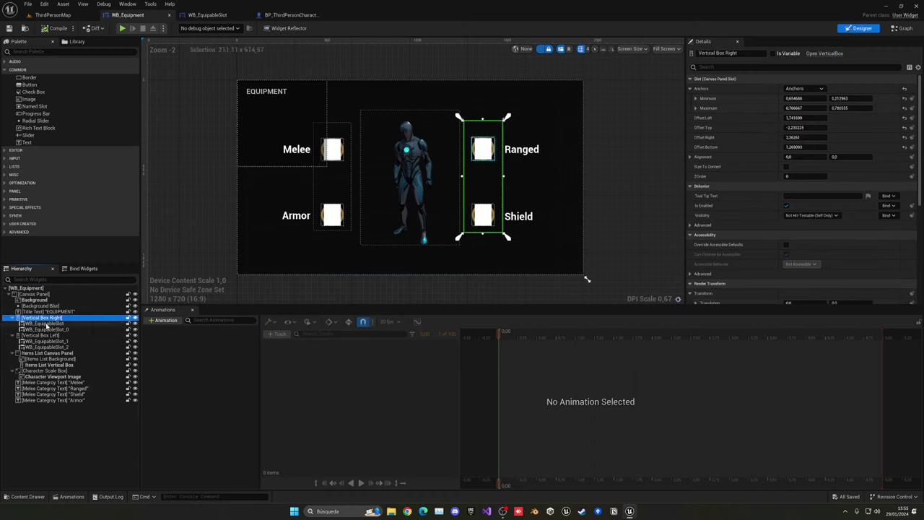
# Try a Width Override and Height Override of 200 on the Size Box in WB_EquipableSlot
pyautogui.click(208, 15)
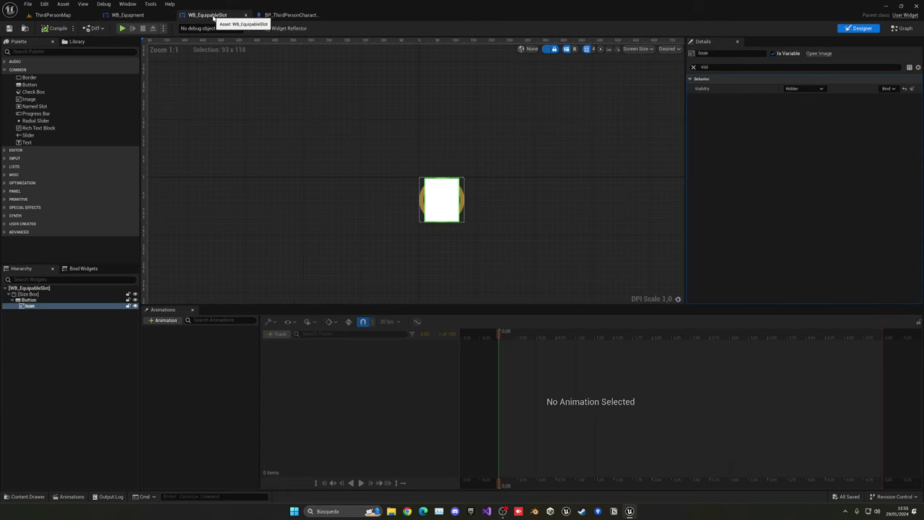
pyautogui.click(86, 294)
pyautogui.click(694, 65)
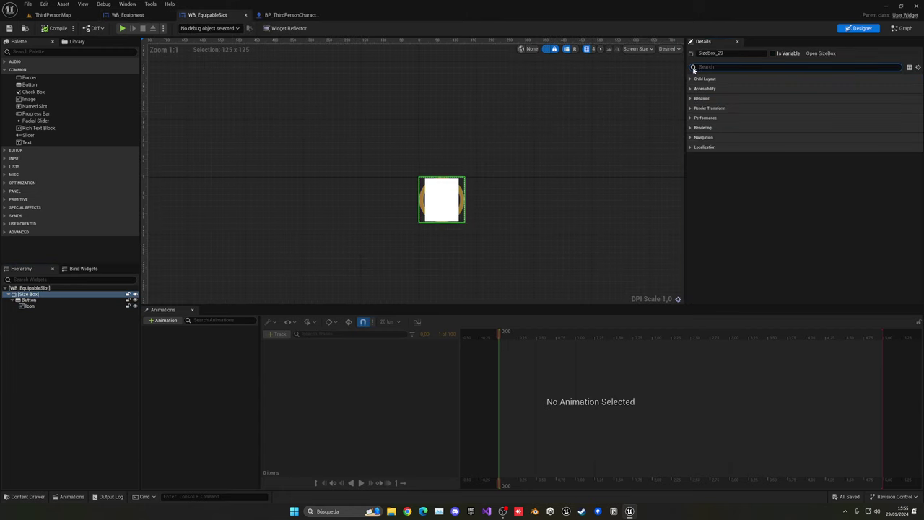
pyautogui.click(57, 295)
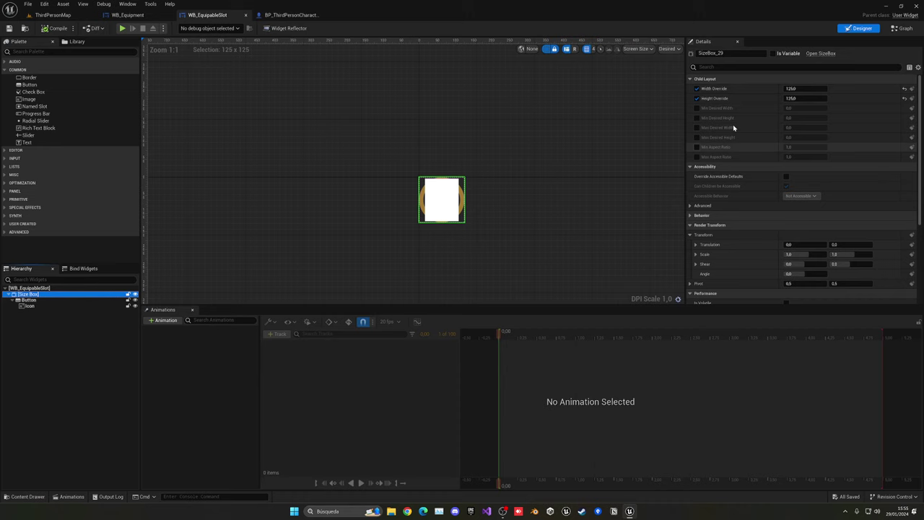
pyautogui.click(820, 88)
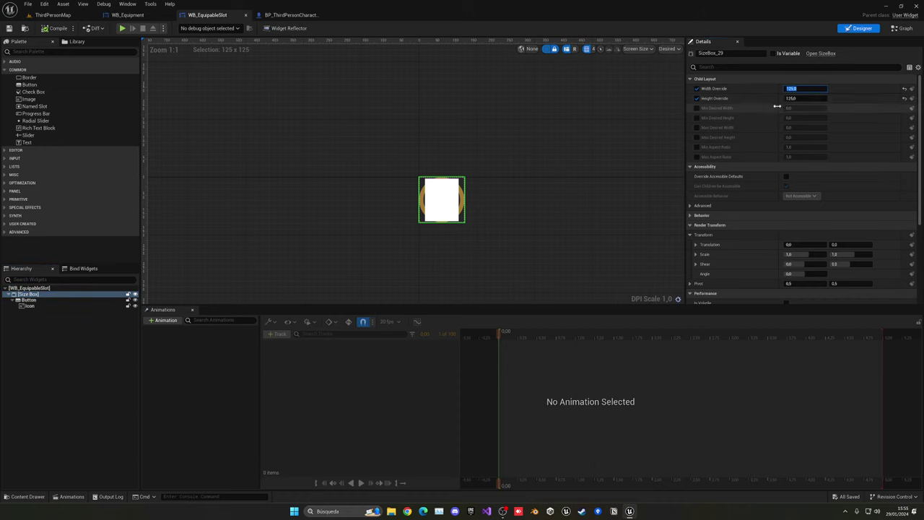
pyautogui.write('200')
pyautogui.press('Return')
pyautogui.write('200')
pyautogui.press('Return')
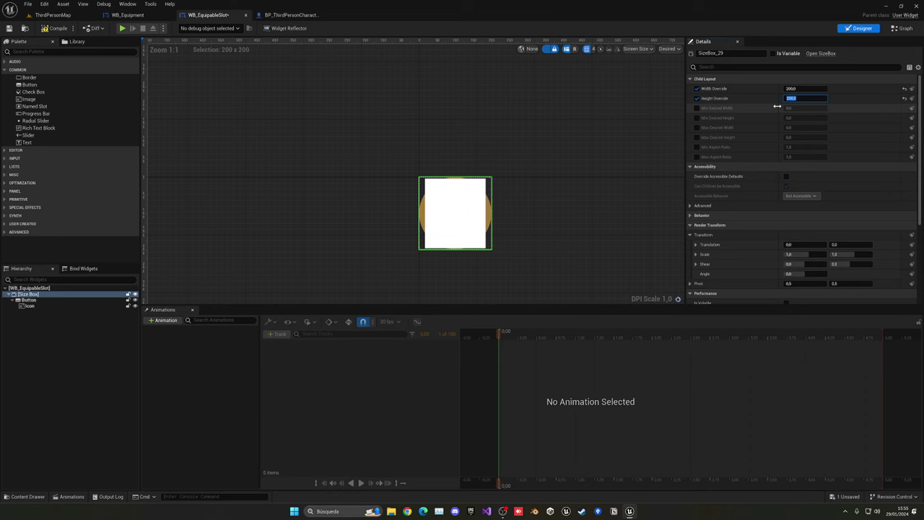
# Check how the resized slots fit in WB_Equipment, inspecting Vertical Box Right and the Shield slot's layout settings
pyautogui.click(127, 16)
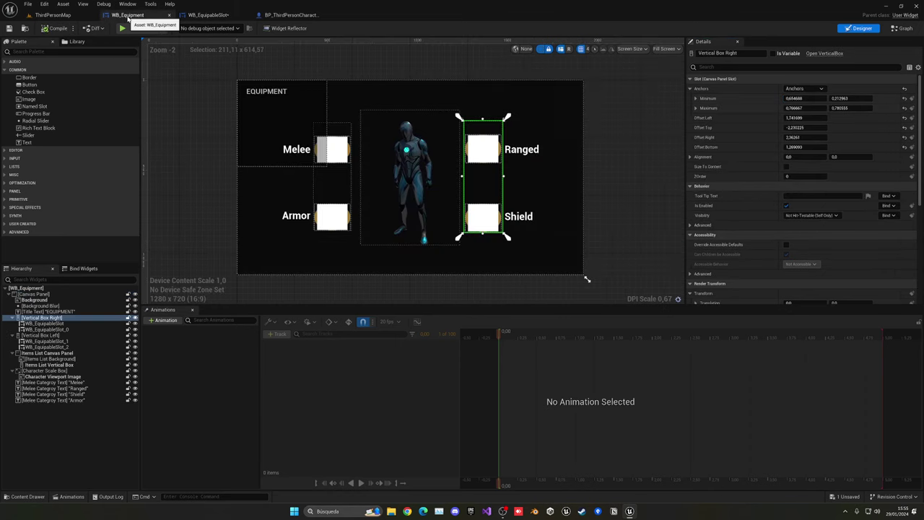
pyautogui.click(203, 196)
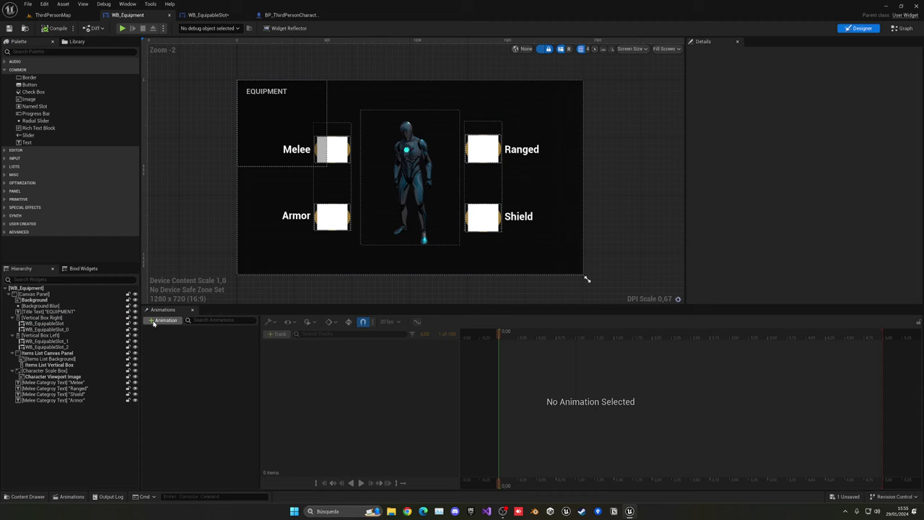
pyautogui.click(63, 312)
pyautogui.click(65, 318)
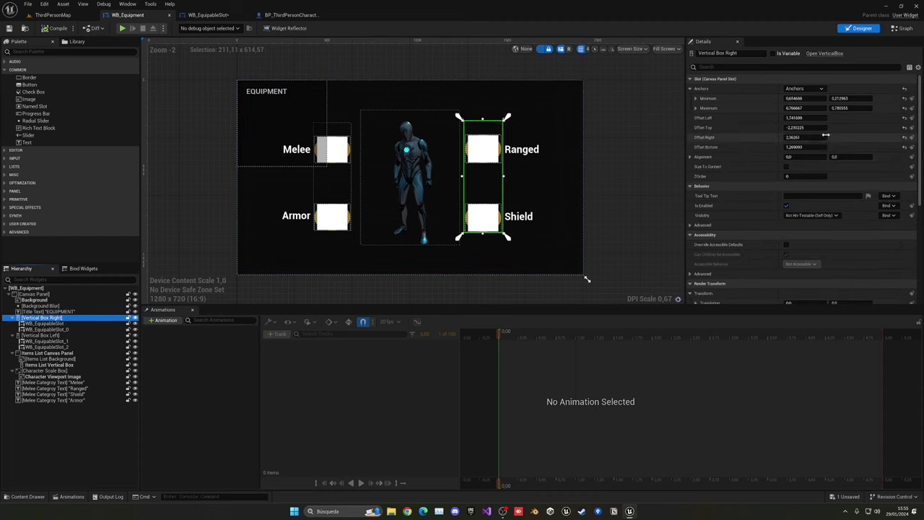
pyautogui.click(47, 329)
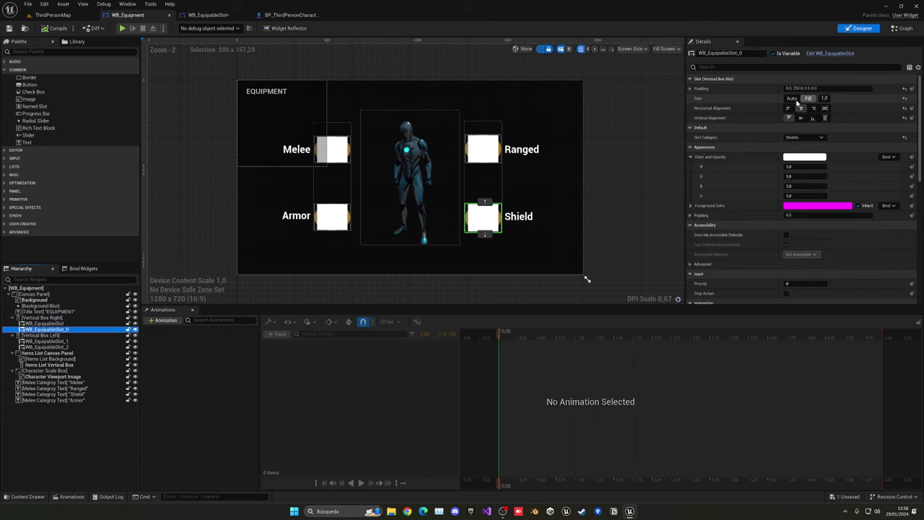
# Undo the Size Box width and height override changes in WB_EquipableSlot
pyautogui.click(289, 15)
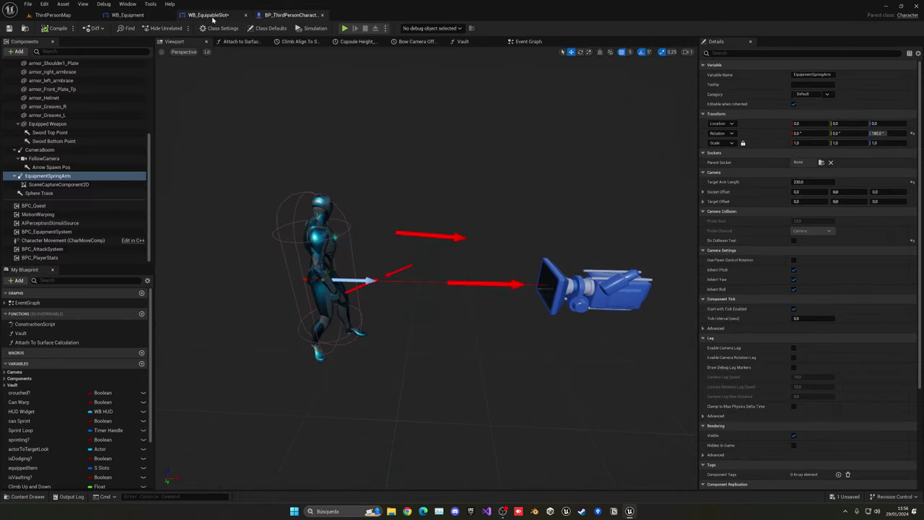
pyautogui.click(210, 14)
pyautogui.hotkey('ctrl', 'z')
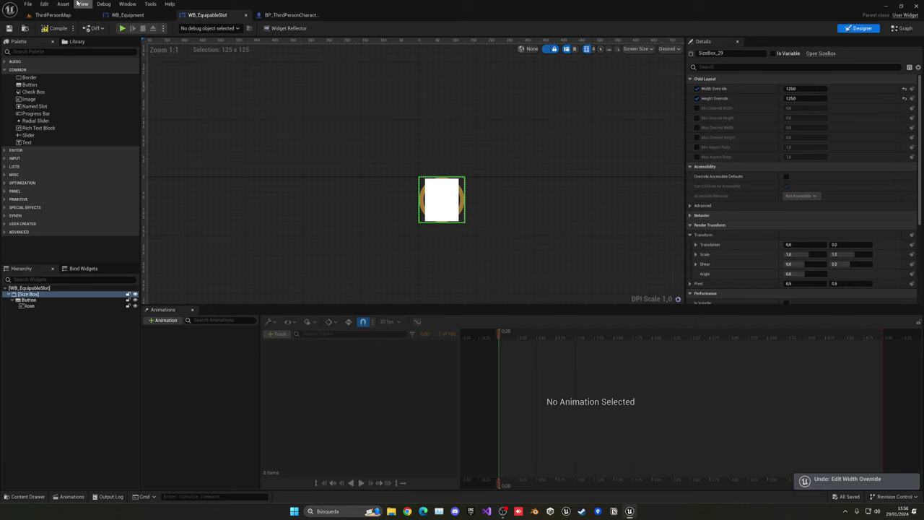
# Return to ThirdPersonMap, play the level and inspect the slot borders on the equipment screen, ending the session
pyautogui.click(133, 16)
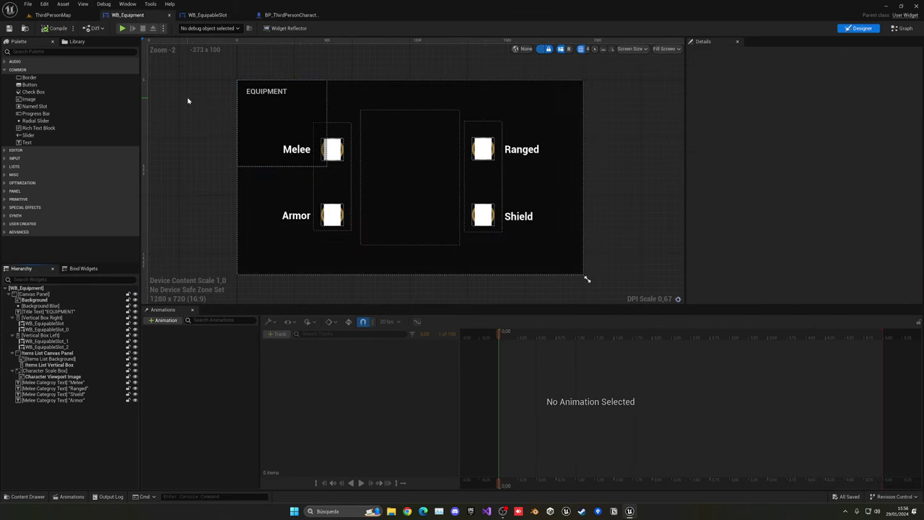
pyautogui.click(81, 16)
pyautogui.click(176, 29)
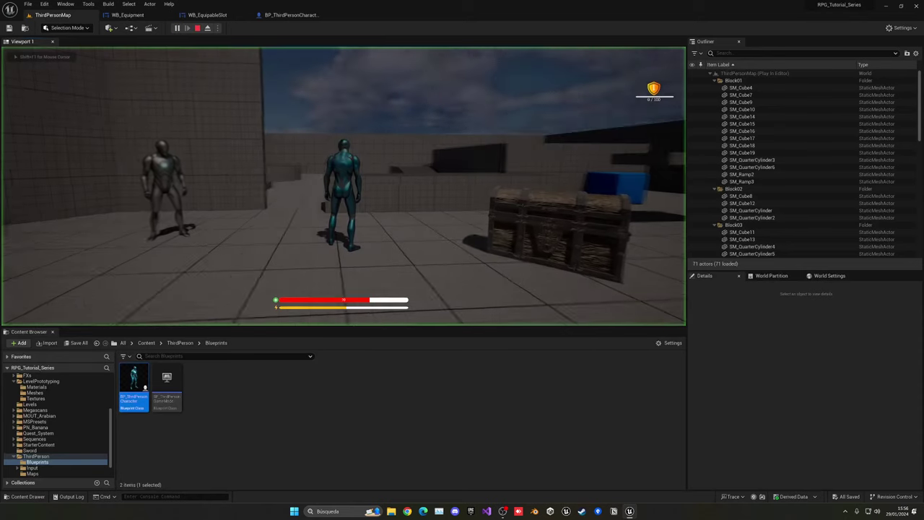
pyautogui.press('Tab')
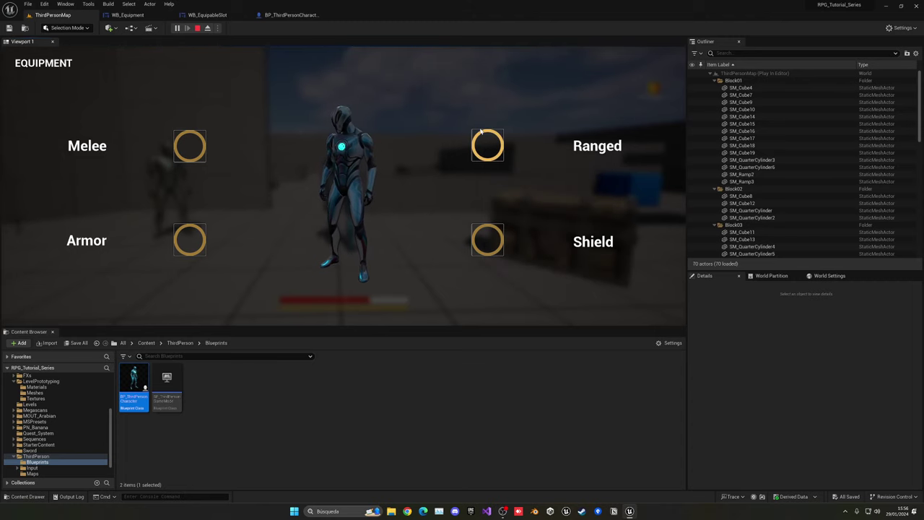
pyautogui.press('Escape')
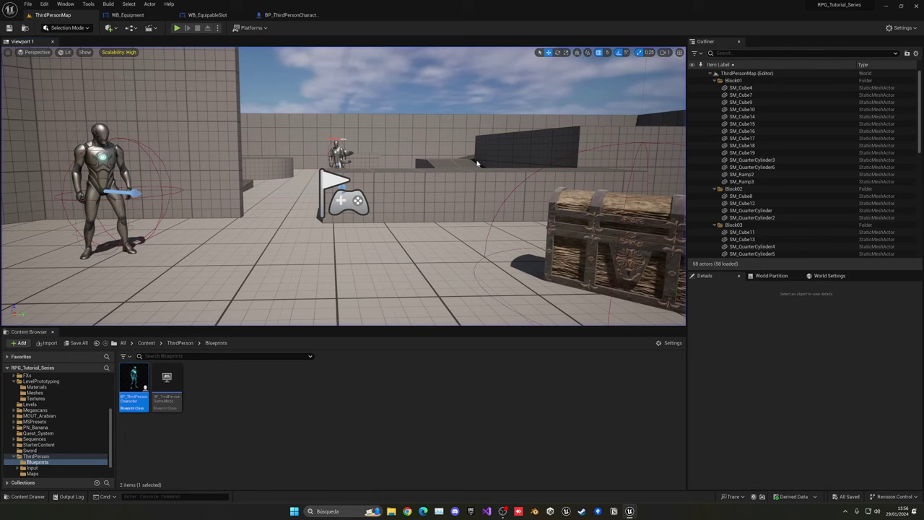
# Inspect the Melee slot's settings in WB_Equipment and the Size Box, Button and Icon of WB_EquipableSlot for the source of the square border
pyautogui.click(209, 14)
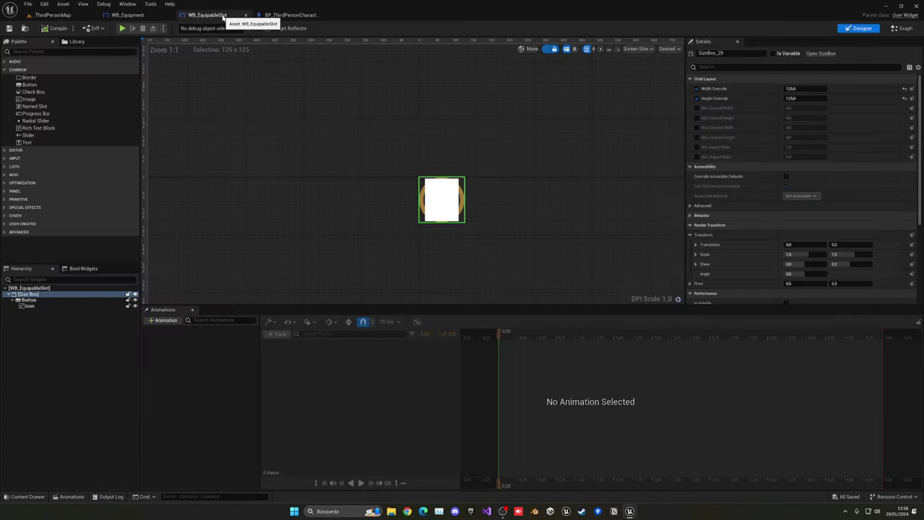
pyautogui.click(142, 15)
pyautogui.click(89, 342)
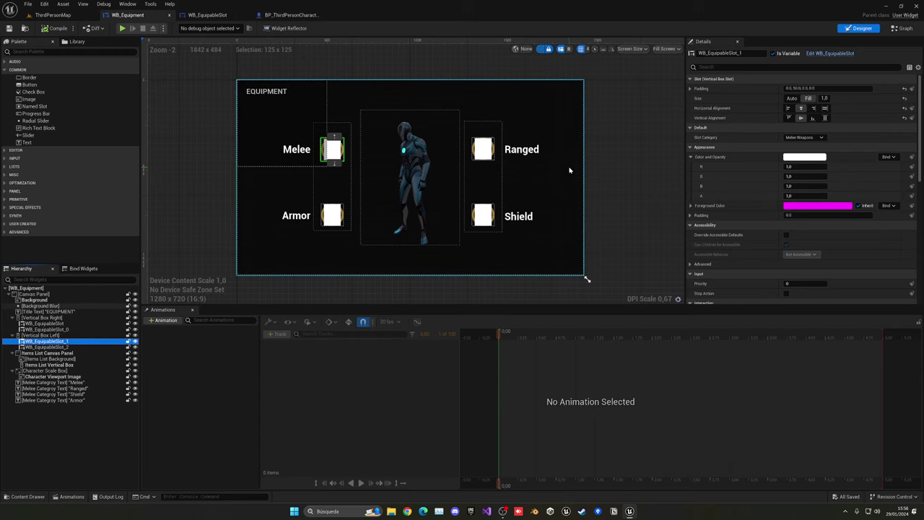
pyautogui.click(210, 15)
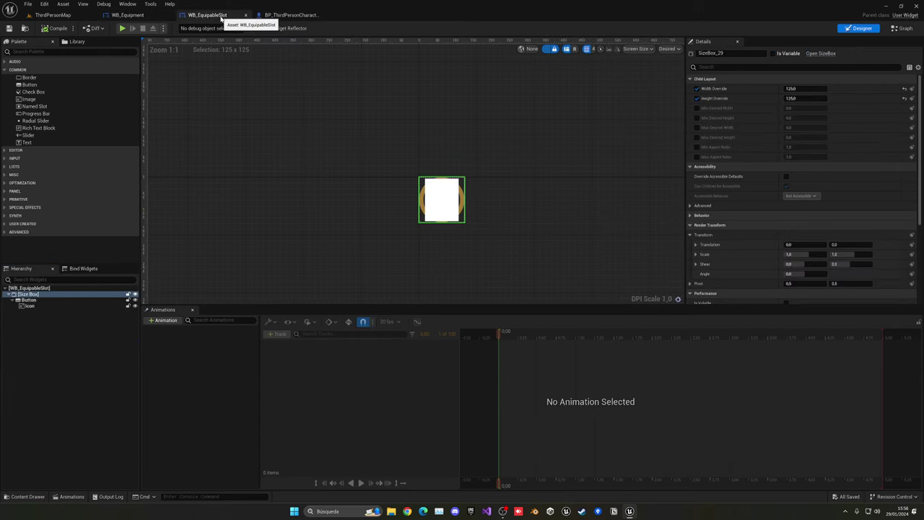
pyautogui.click(29, 299)
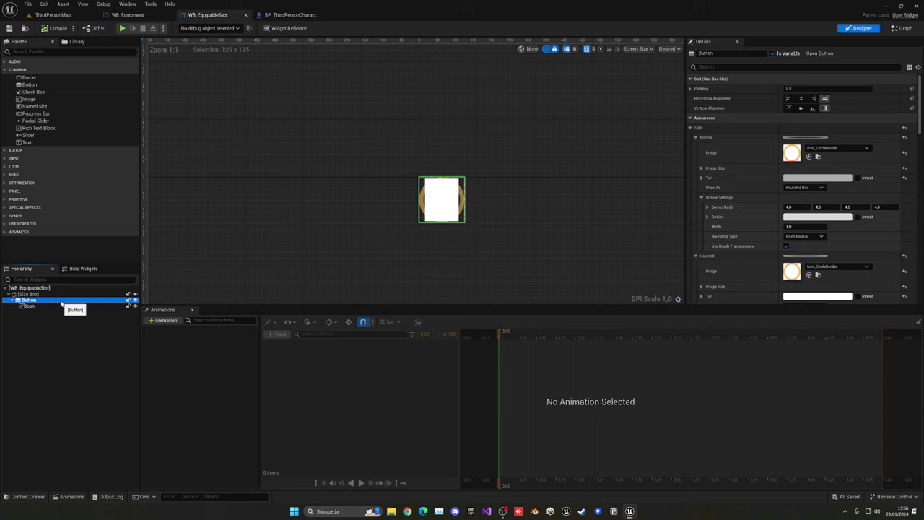
pyautogui.click(60, 295)
pyautogui.press('Escape')
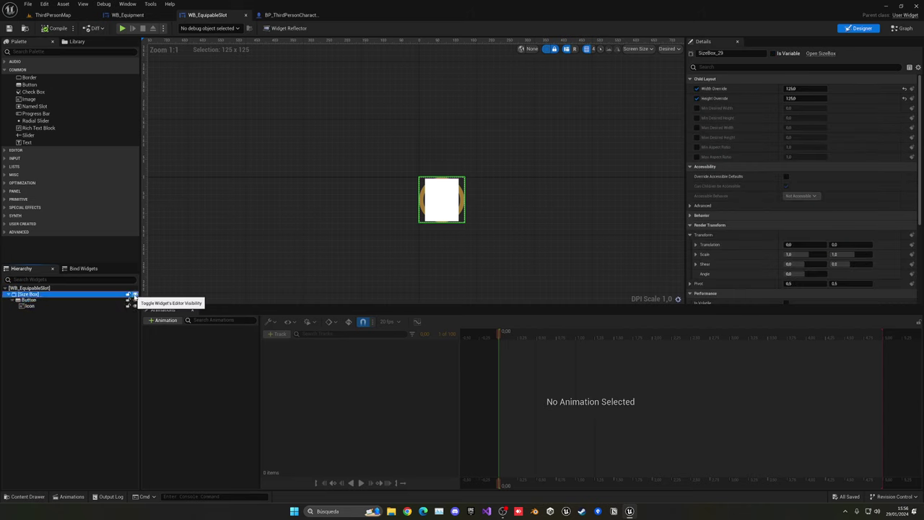
pyautogui.click(134, 295)
pyautogui.click(134, 295)
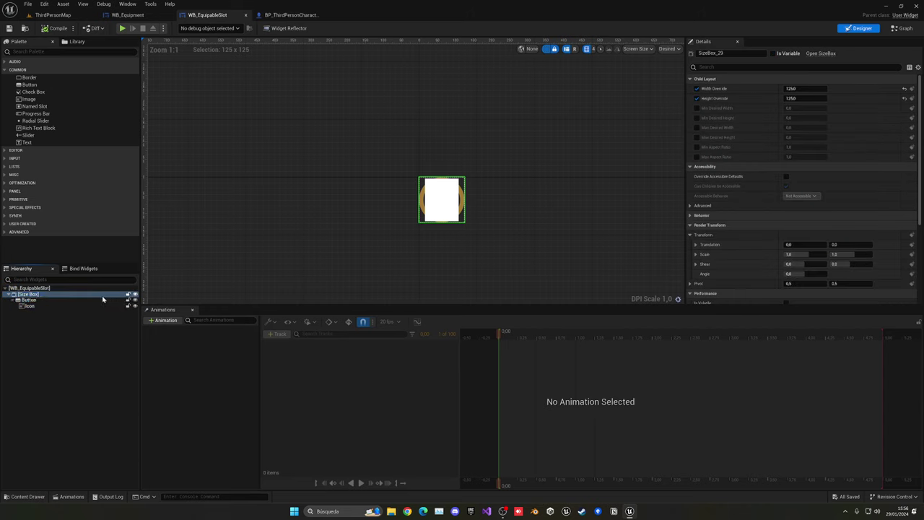
pyautogui.click(95, 306)
pyautogui.click(92, 300)
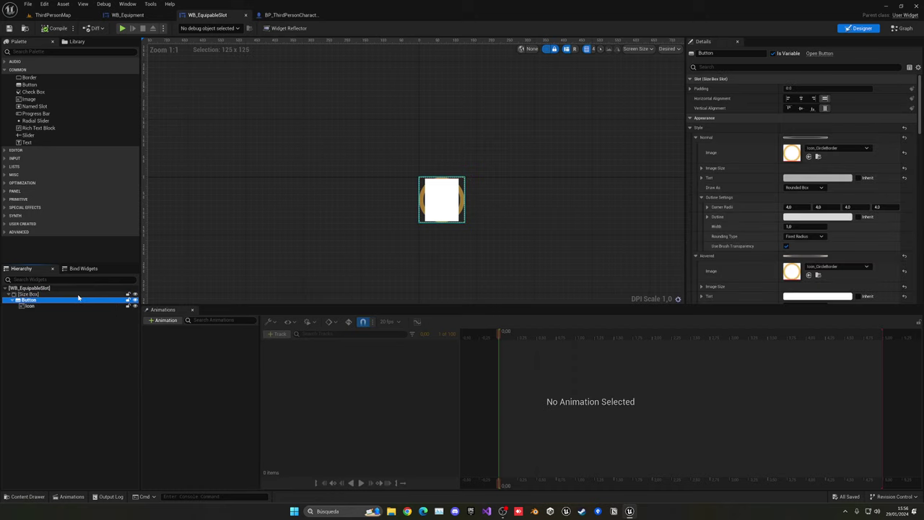
# Try a Render Opacity of 0 on the Size Box in WB_EquipableSlot
pyautogui.click(79, 294)
pyautogui.scroll(-3, 765, 202)
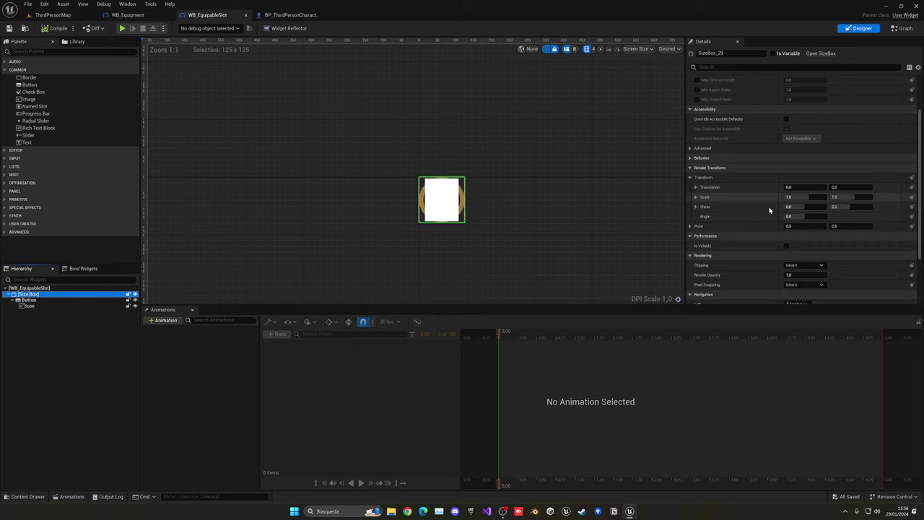
pyautogui.scroll(-3, 769, 208)
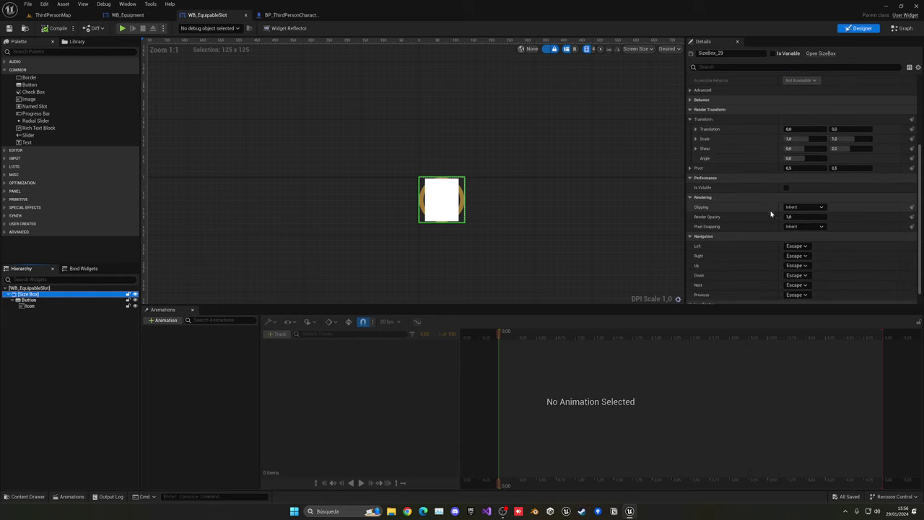
pyautogui.click(794, 218)
pyautogui.write('0')
pyautogui.press('Return')
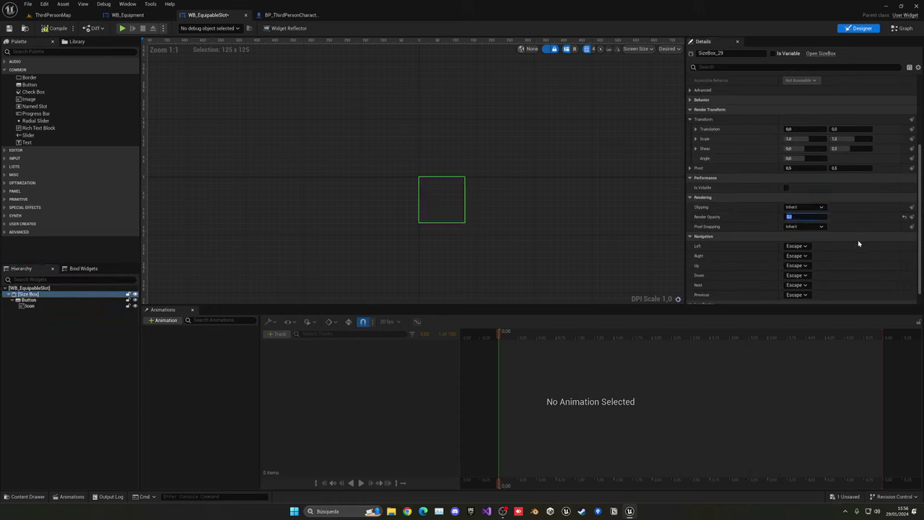
# Compile and play ThirdPersonMap to check the slots on the equipment screen, end the session and undo the Size Box opacity change
pyautogui.click(56, 28)
pyautogui.click(52, 14)
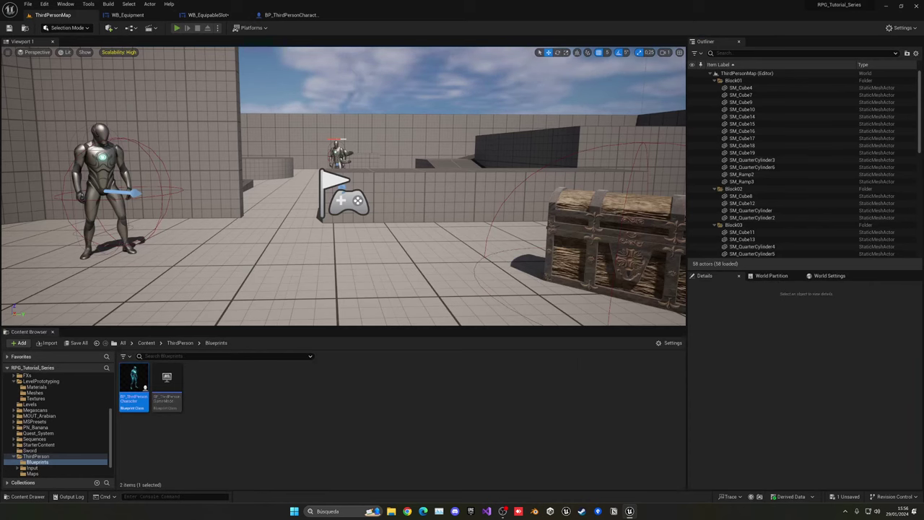
pyautogui.click(176, 28)
pyautogui.press('Tab')
pyautogui.press('Escape')
pyautogui.click(210, 15)
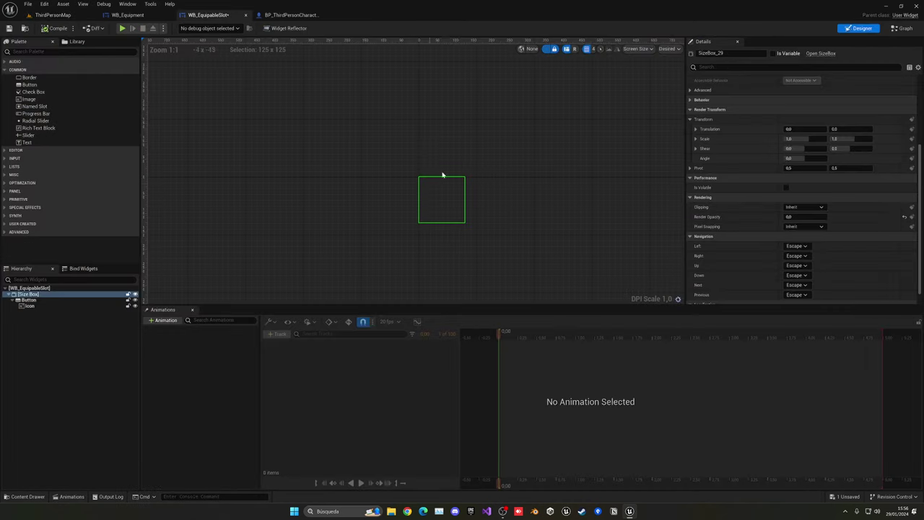
pyautogui.hotkey('ctrl', 'z')
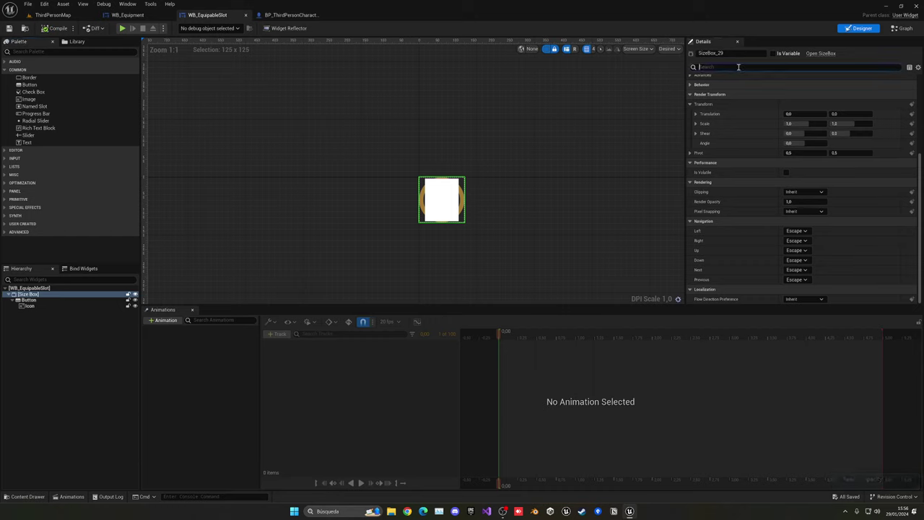
# Filter the slot Button's details by "out", set the Normal outline Width to 0 and compile WB_EquipableSlot
pyautogui.click(83, 300)
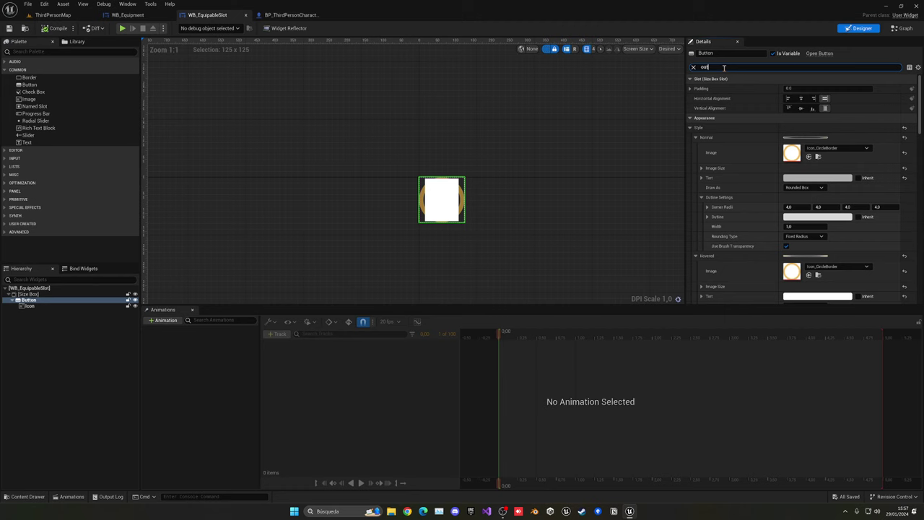
pyautogui.click(799, 175)
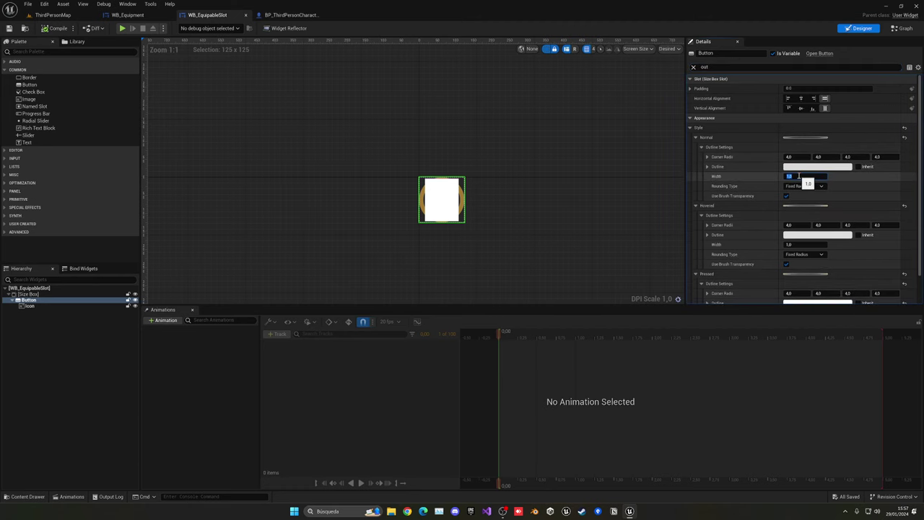
pyautogui.click(63, 29)
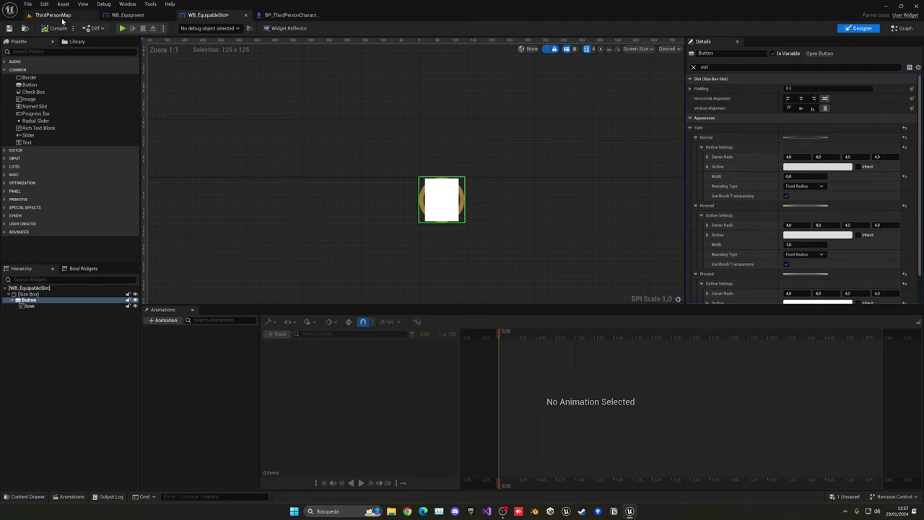
# Play the level, open the equipment screen and check the Shield slot's border when selected, ending the session
pyautogui.click(122, 29)
pyautogui.press('e')
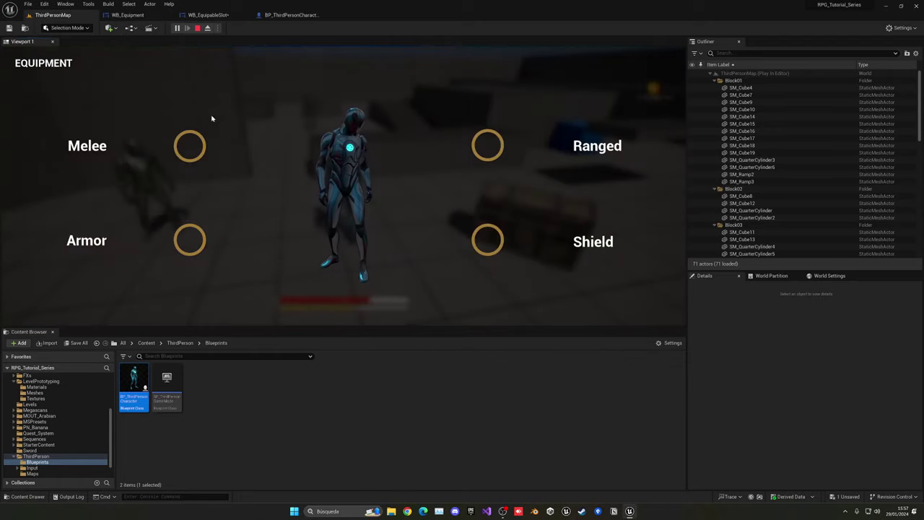
pyautogui.click(485, 249)
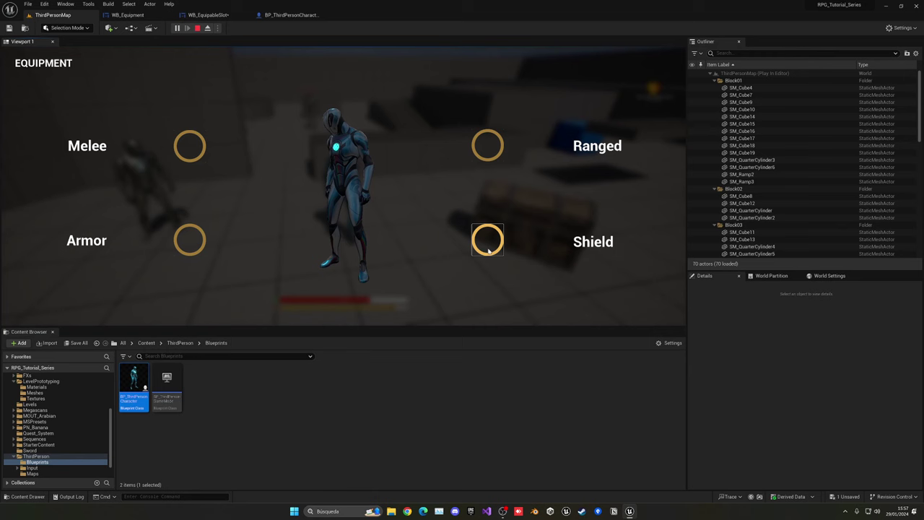
pyautogui.press('i')
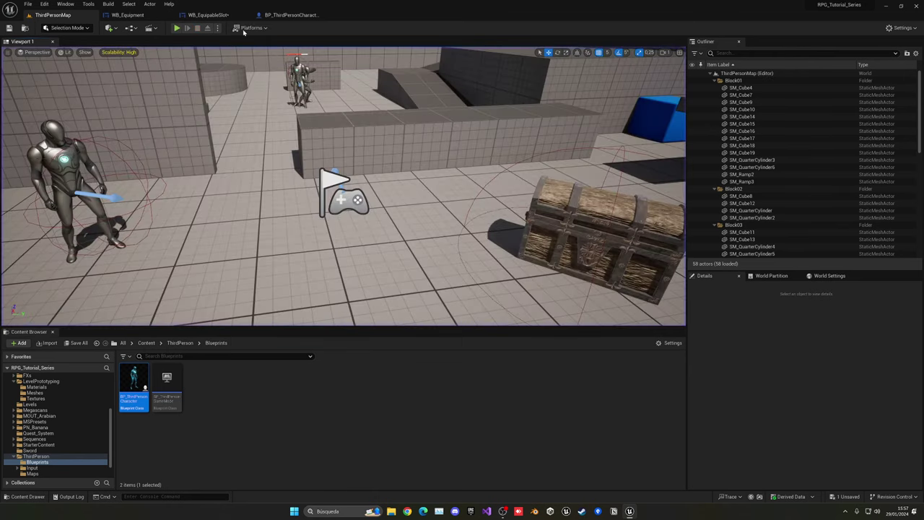
# Set the alpha of the slot Button's Hovered outline color to 0.7 in WB_EquipableSlot
pyautogui.click(211, 14)
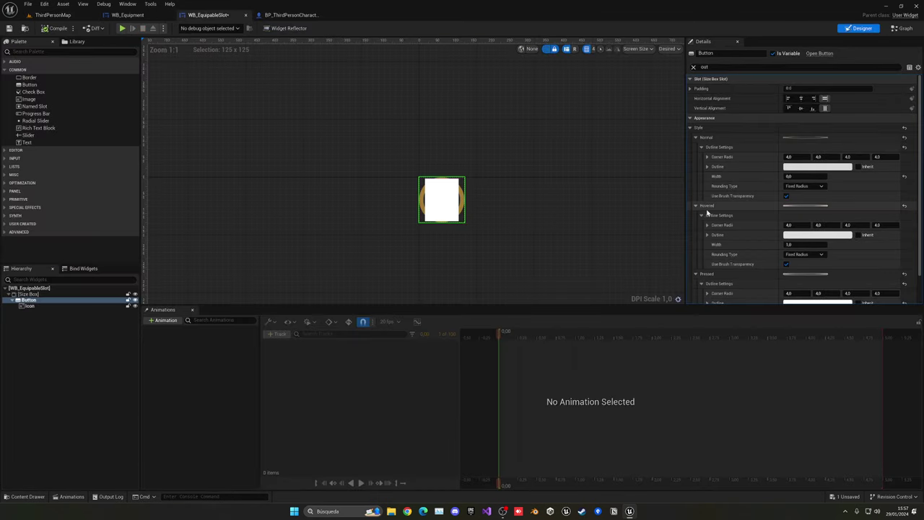
pyautogui.scroll(-2, 723, 213)
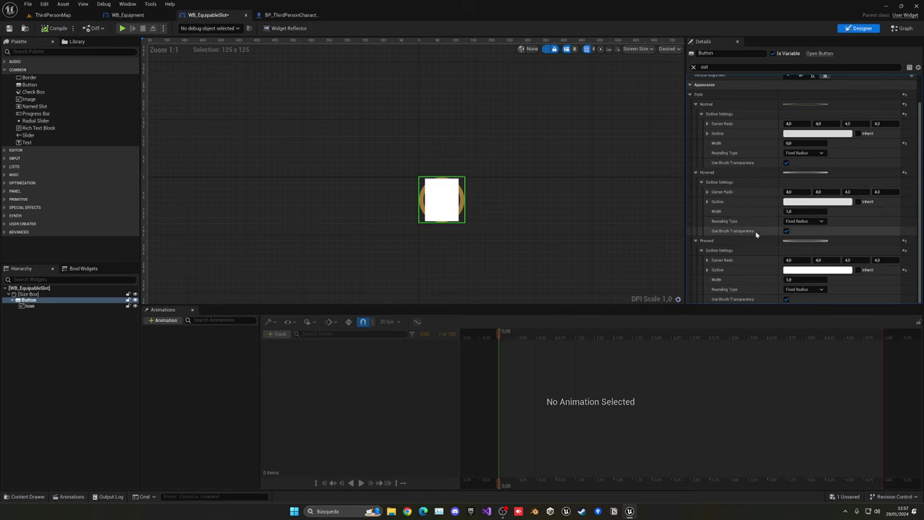
pyautogui.click(708, 192)
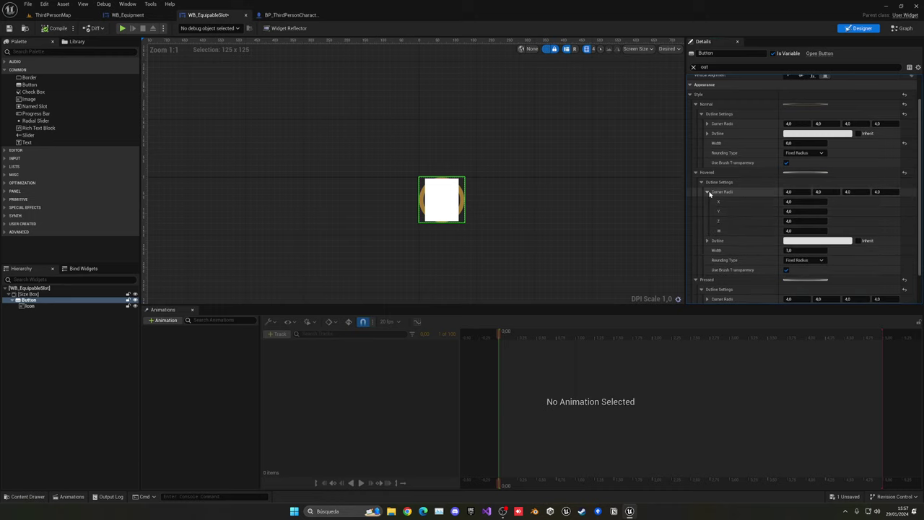
pyautogui.click(708, 193)
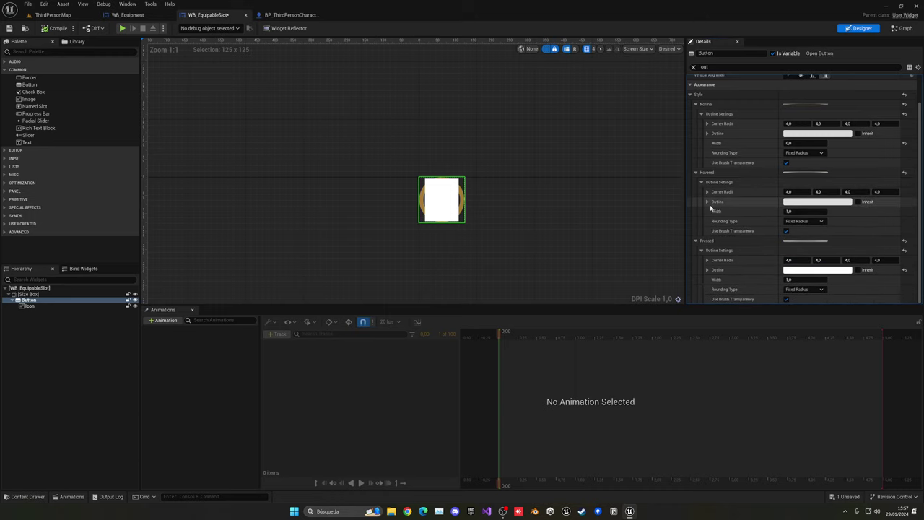
pyautogui.click(800, 203)
pyautogui.click(687, 367)
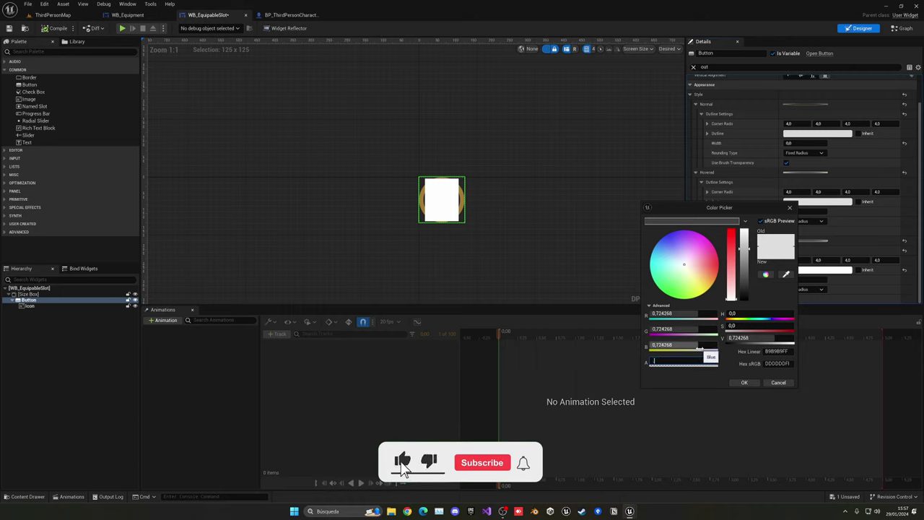
pyautogui.write('0,7')
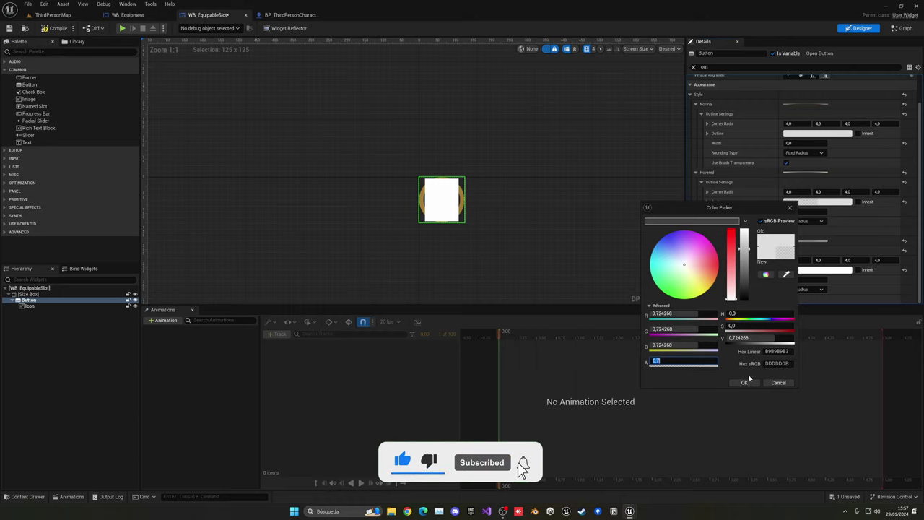
pyautogui.click(747, 380)
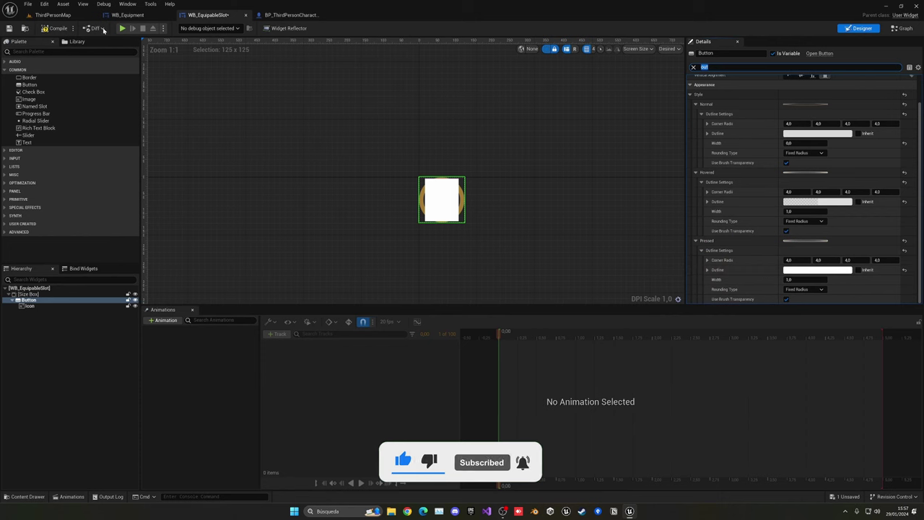
# Play ThirdPersonMap again, check the hover outlines of the Shield and Ranged slots on the equipment screen and end the session
pyautogui.click(52, 14)
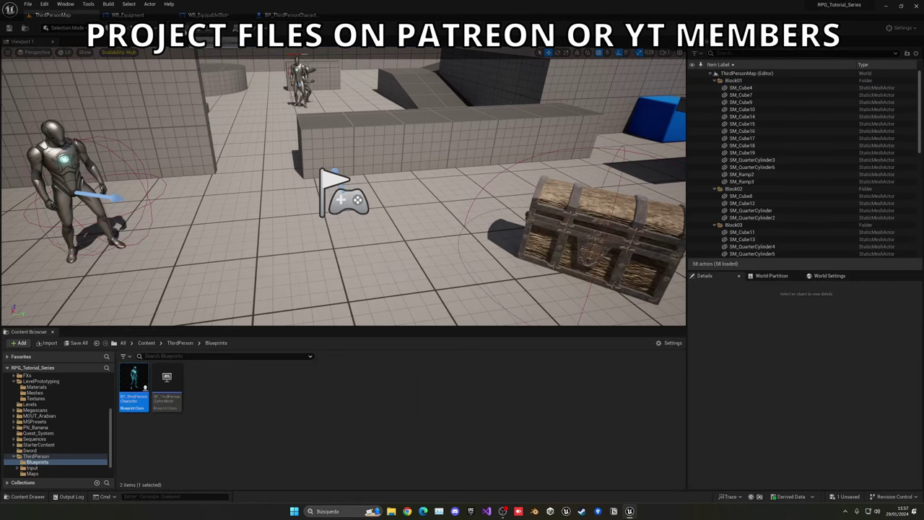
pyautogui.click(177, 29)
pyautogui.press('i')
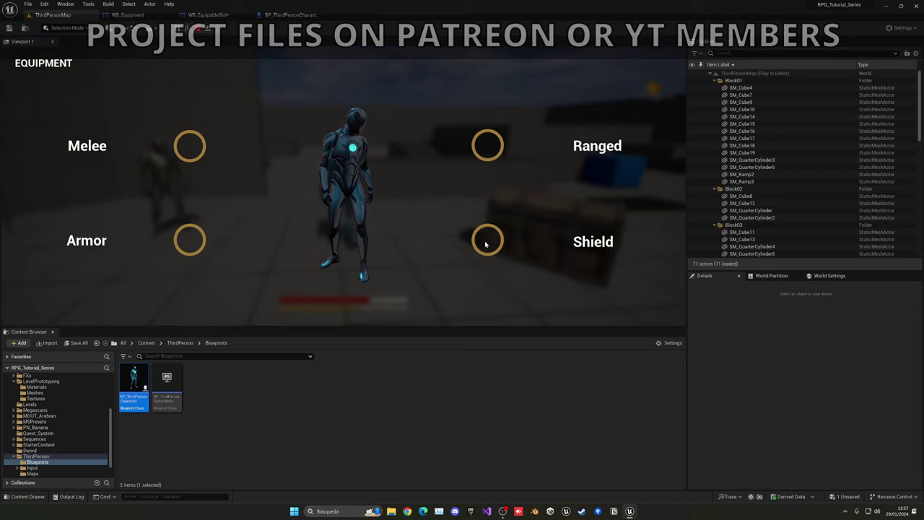
pyautogui.click(486, 244)
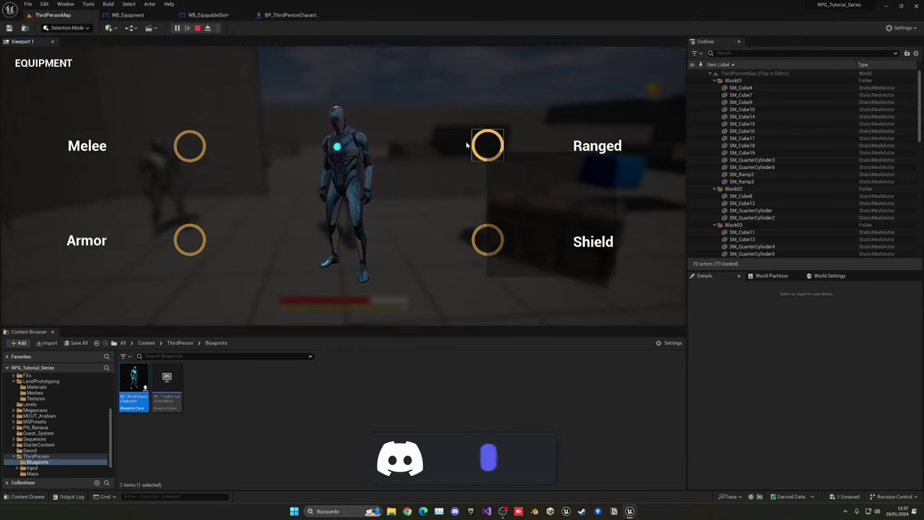
pyautogui.press('Escape')
# Review the Button's outline settings in WB_EquipableSlot, replay the level, test the Melee slot on the equipment screen and return to gameplay
pyautogui.click(208, 15)
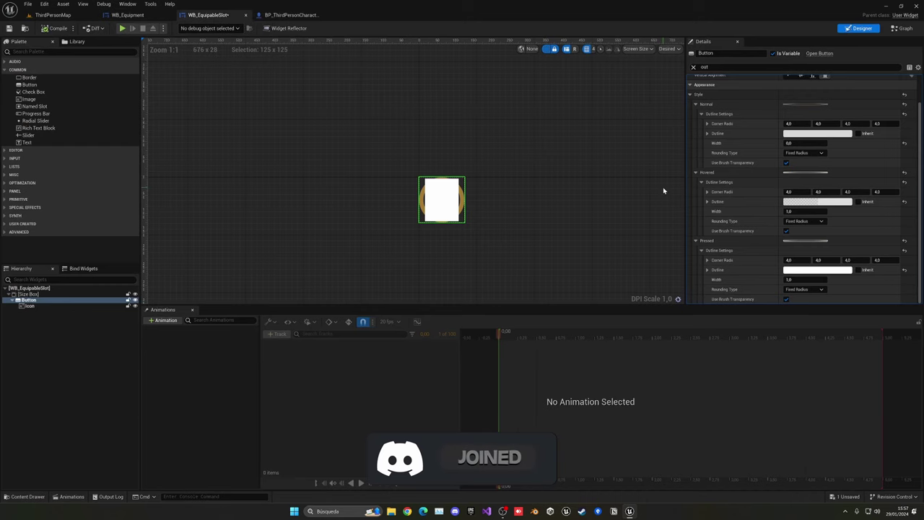
pyautogui.scroll(-2, 614, 196)
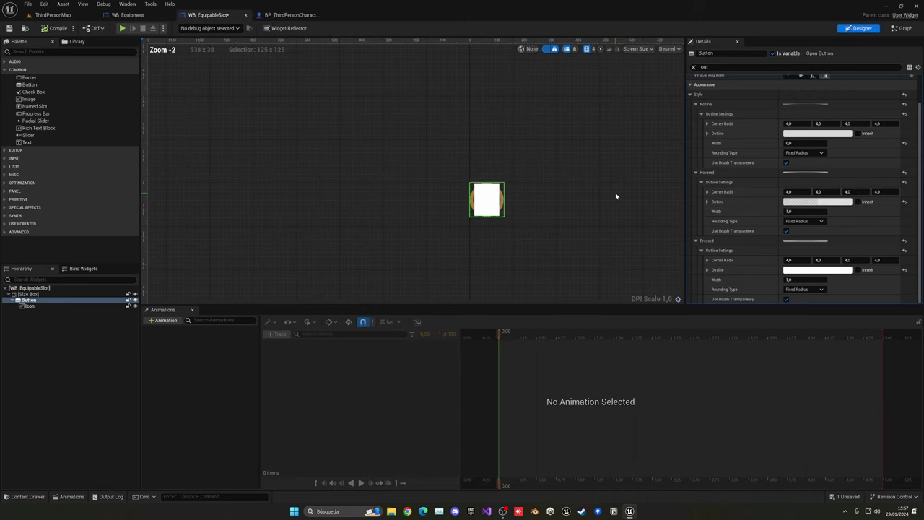
pyautogui.click(66, 17)
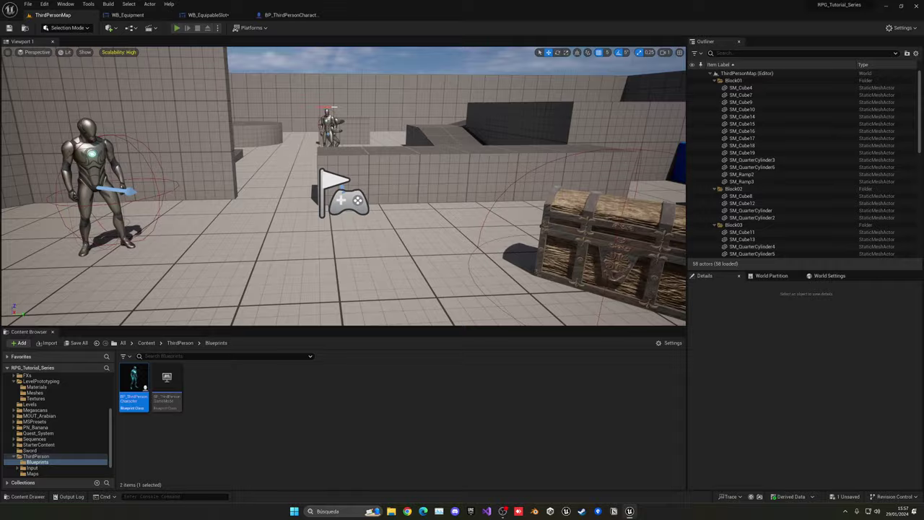
pyautogui.click(177, 29)
pyautogui.press('e')
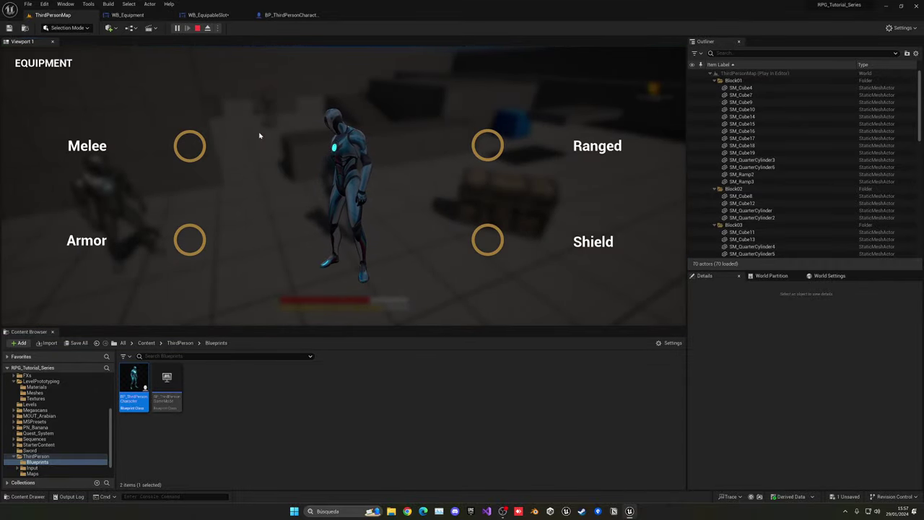
pyautogui.click(182, 142)
pyautogui.click(186, 144)
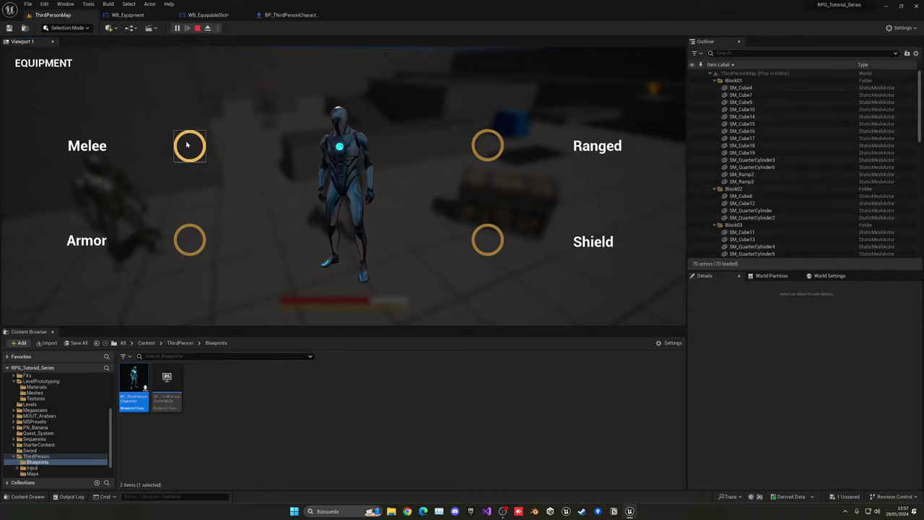
pyautogui.press('e')
pyautogui.press('w')
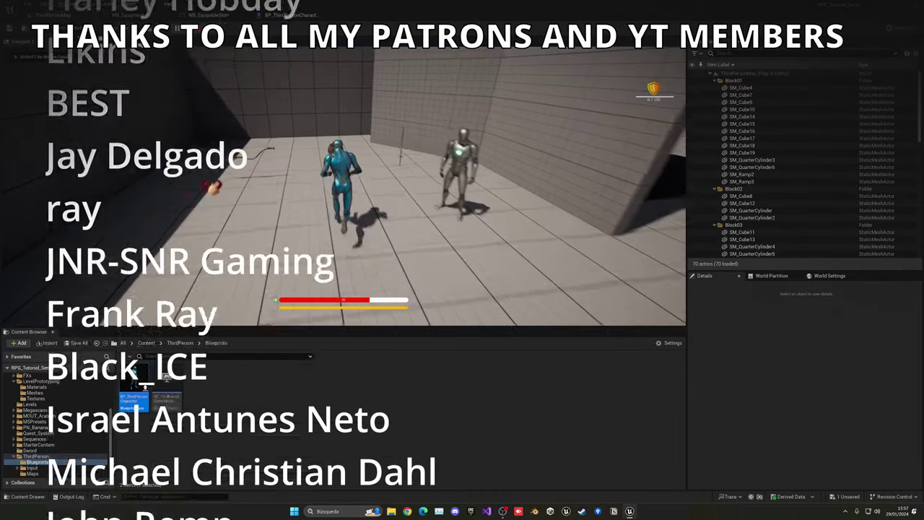
# Run the character over the nearby pickups, fill the Melee, Ranged, Armor and Shield slots on the equipment screen, and return to gameplay
pyautogui.press('w')
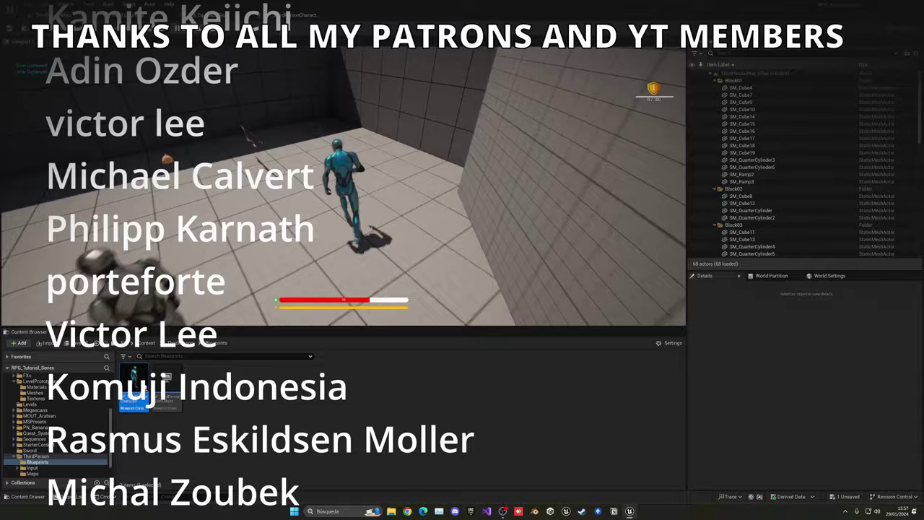
pyautogui.press('w')
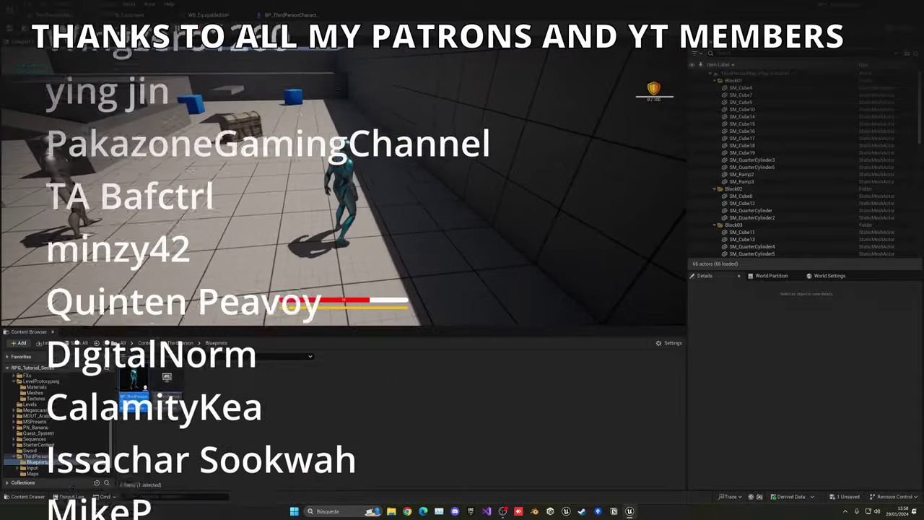
pyautogui.press('i')
pyautogui.click(178, 146)
pyautogui.click(196, 157)
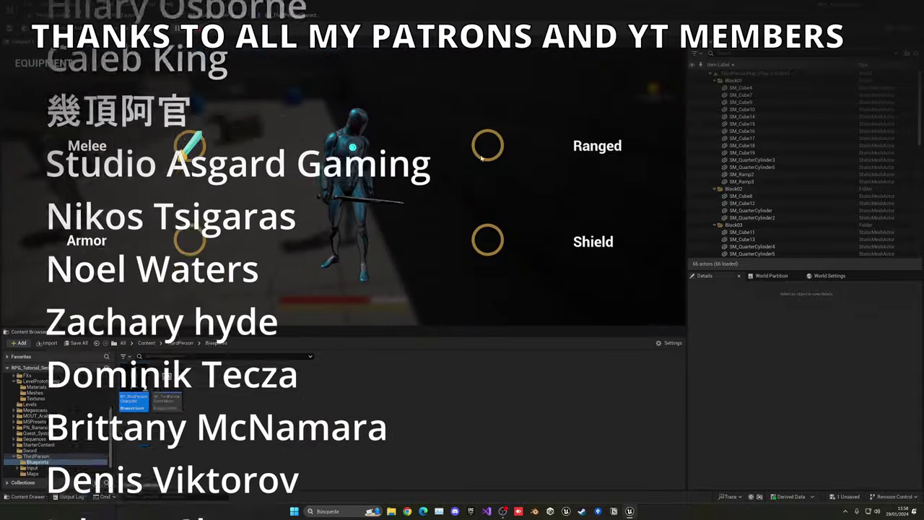
pyautogui.click(488, 150)
pyautogui.click(507, 158)
pyautogui.click(189, 240)
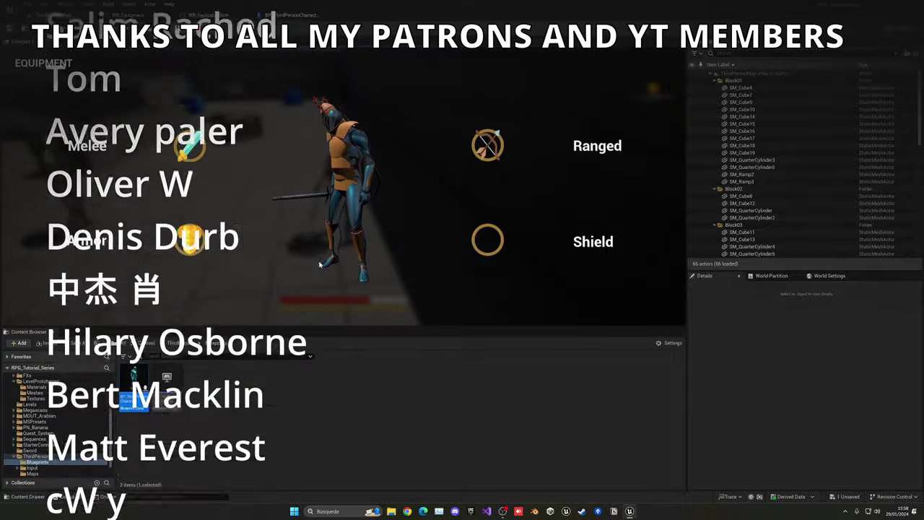
pyautogui.click(488, 240)
pyautogui.press('i')
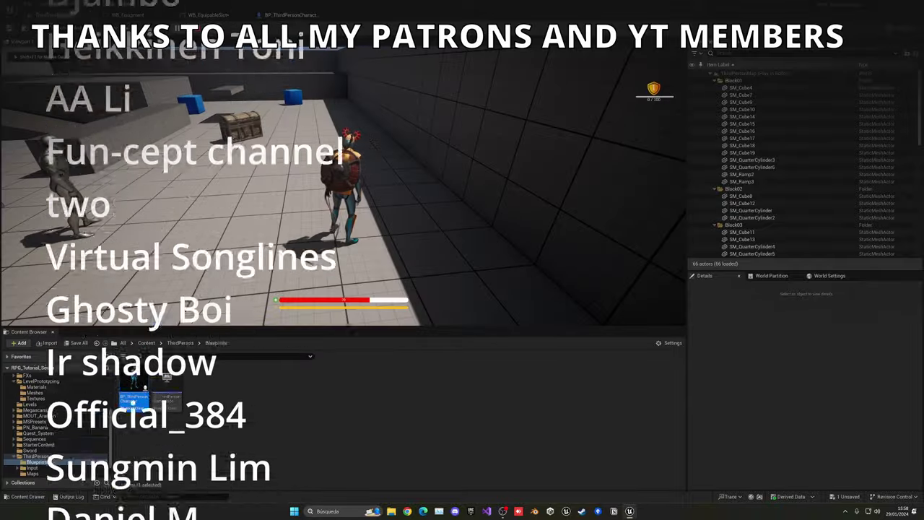
# Run the fully equipped character past the chest, then reopen the equipment screen to check the filled slots and character preview
pyautogui.press('w')
pyautogui.press('w')
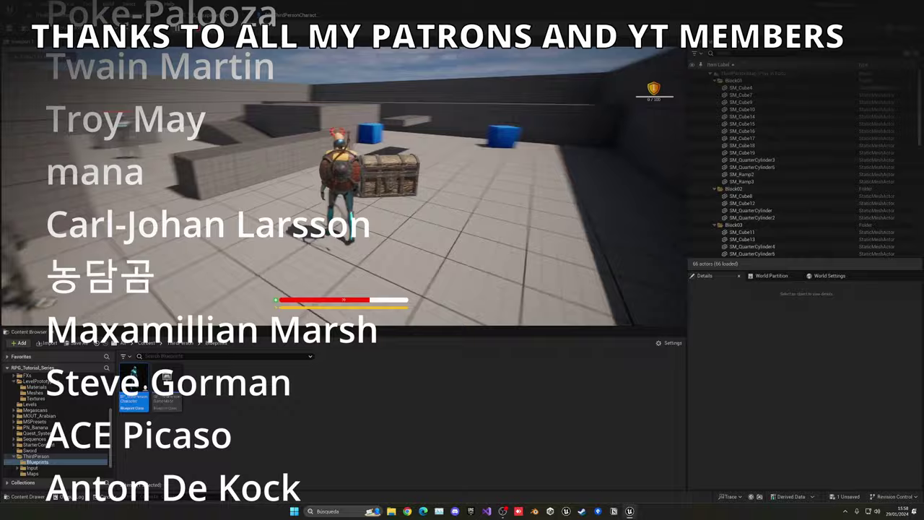
pyautogui.press('w')
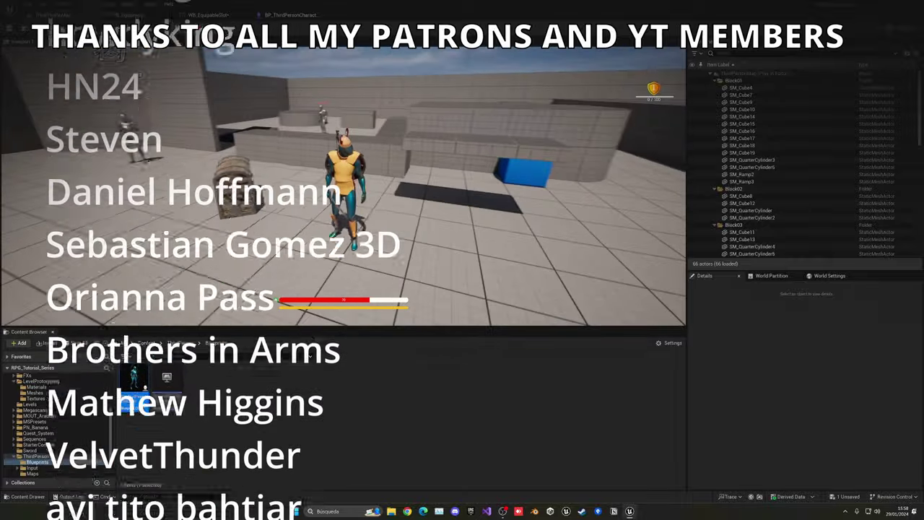
pyautogui.press('w')
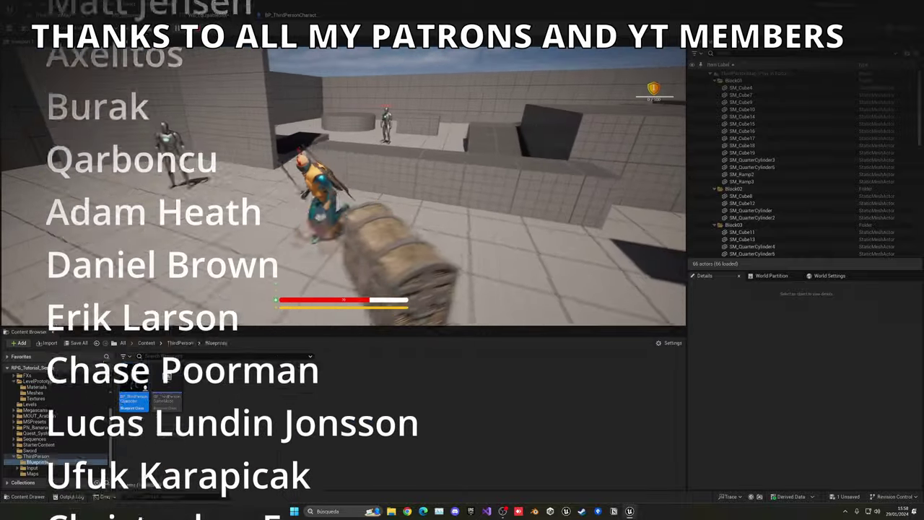
pyautogui.press('i')
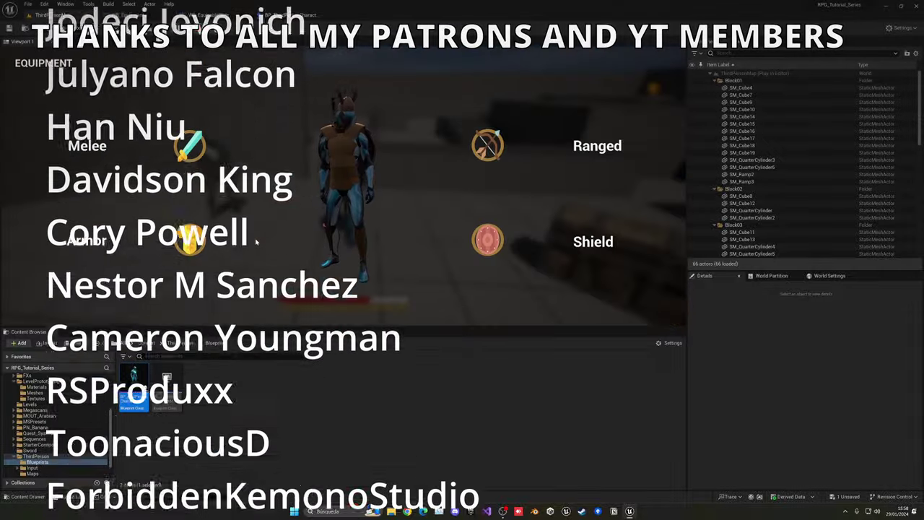